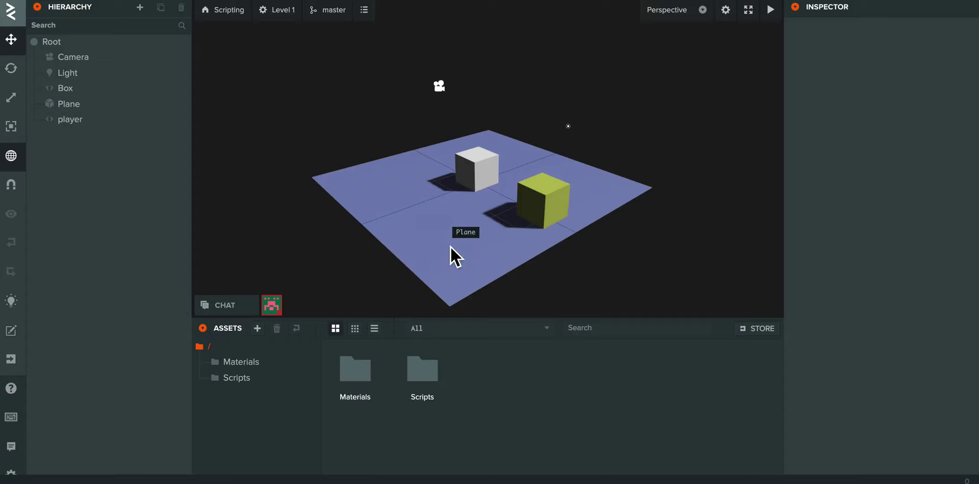
- Delete the blue Plane entity from the scene
left_click(522, 223)
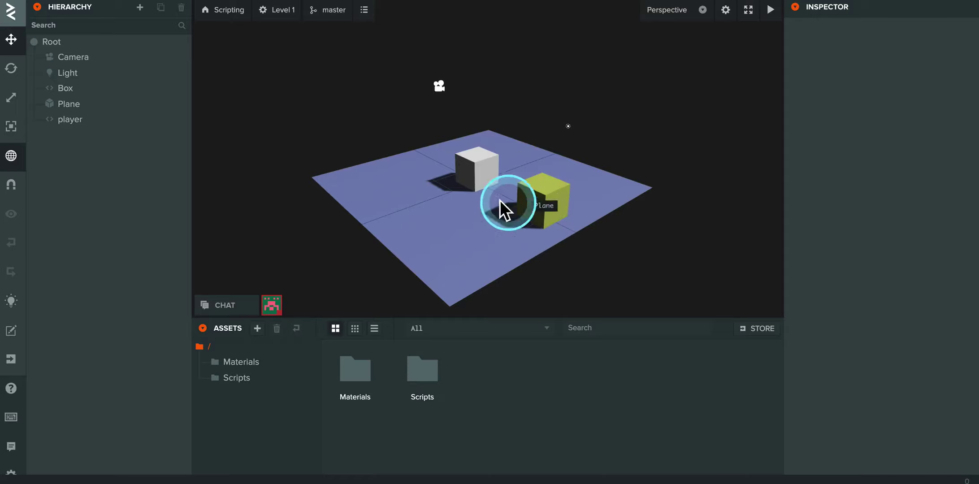
mouse_move(504, 243)
left_mouse_down()
mouse_move(481, 243)
mouse_move(495, 242)
left_mouse_up()
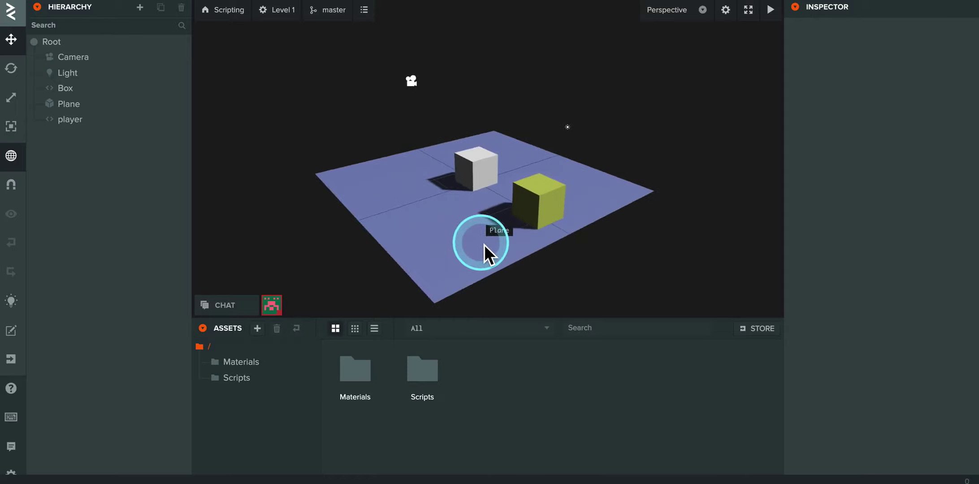
left_click(484, 245)
left_click_drag(491, 253, 475, 194)
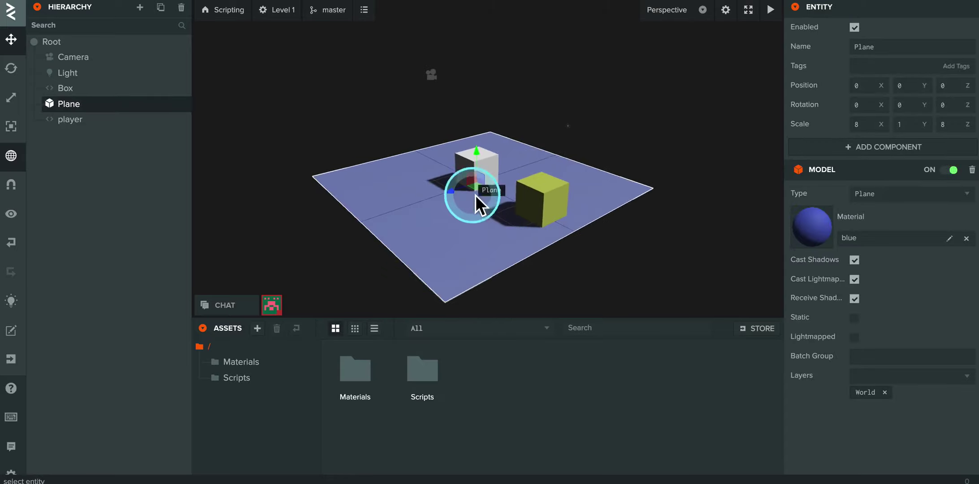
left_click_drag(478, 154, 273, 209)
right_click(75, 104)
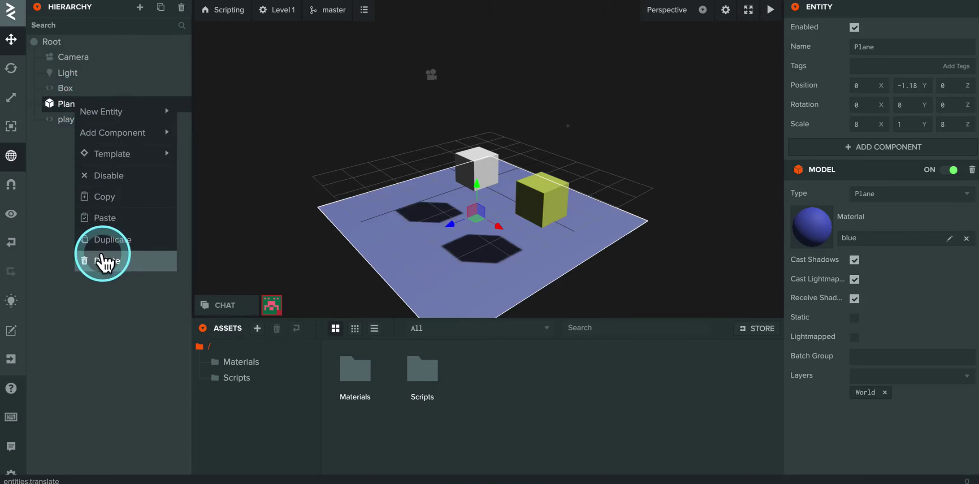
left_click(108, 261)
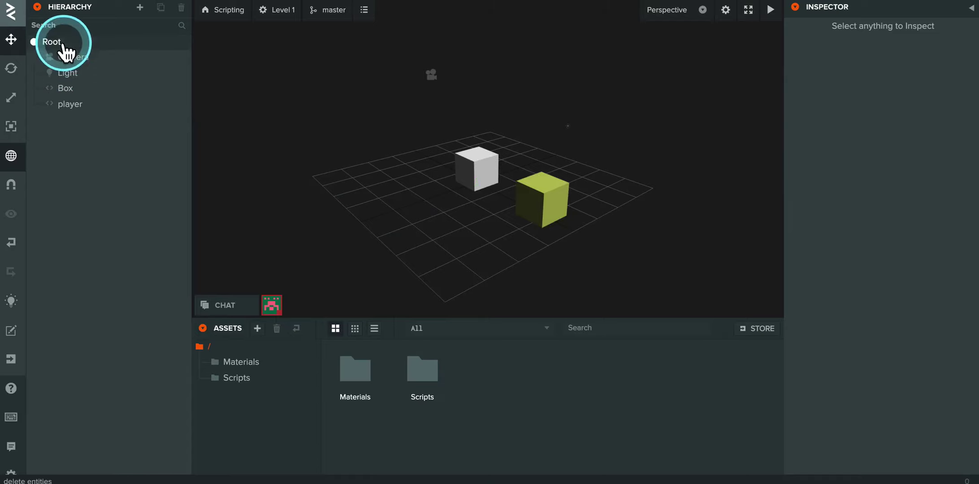
- Add a Box primitive under Root and name the new entity Ground
left_click(50, 41)
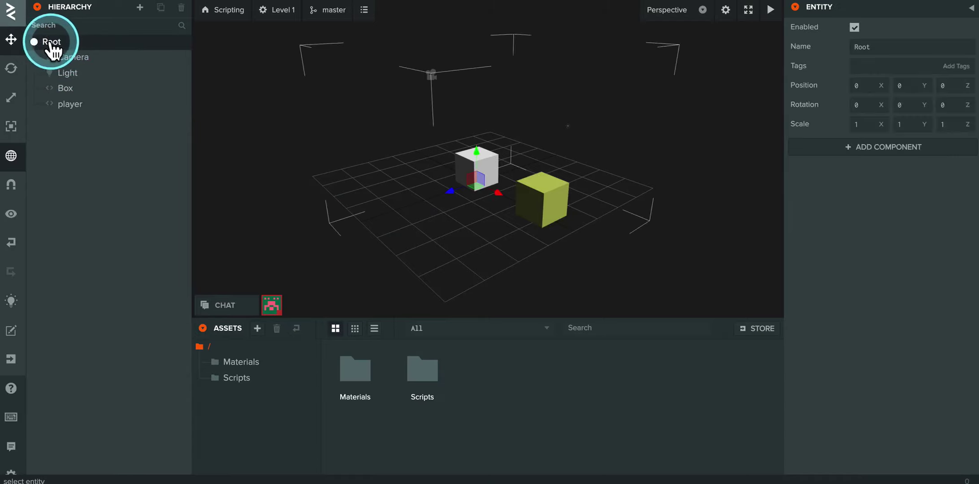
left_click(136, 26)
left_click(140, 9)
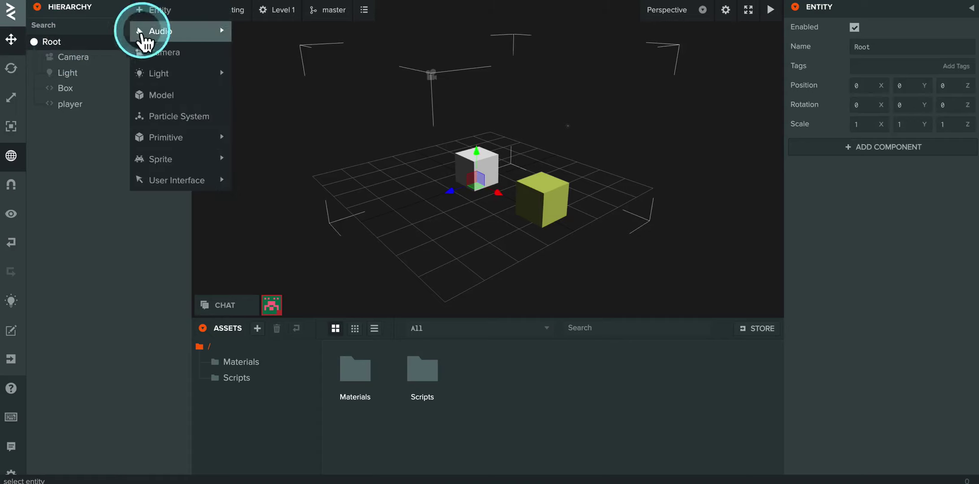
mouse_move(164, 136)
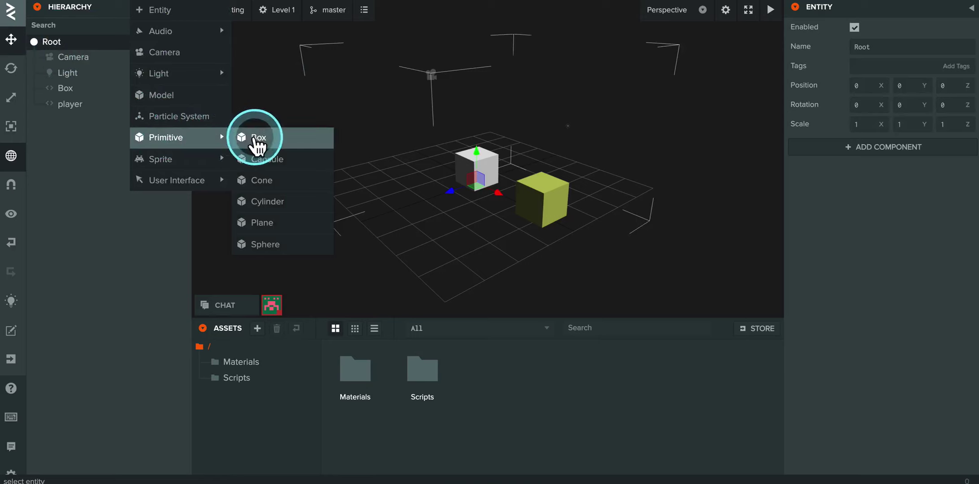
left_click(254, 142)
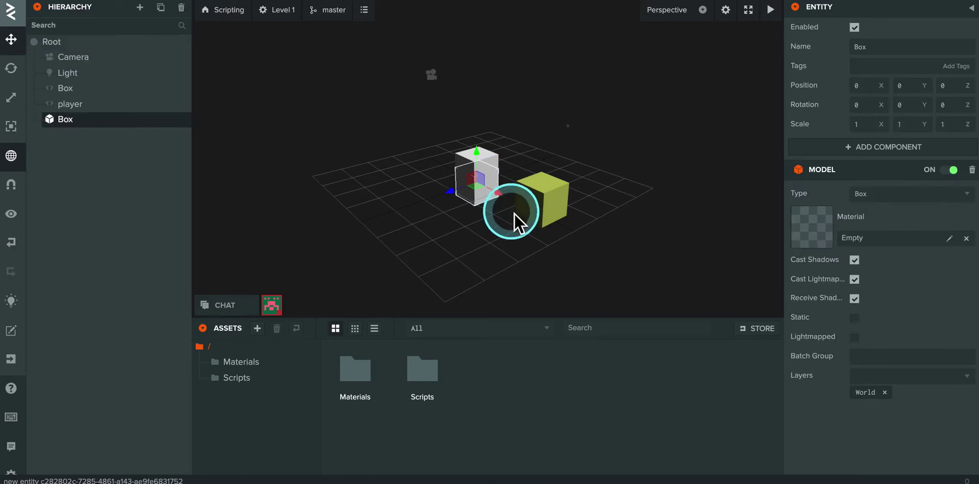
left_click(875, 52)
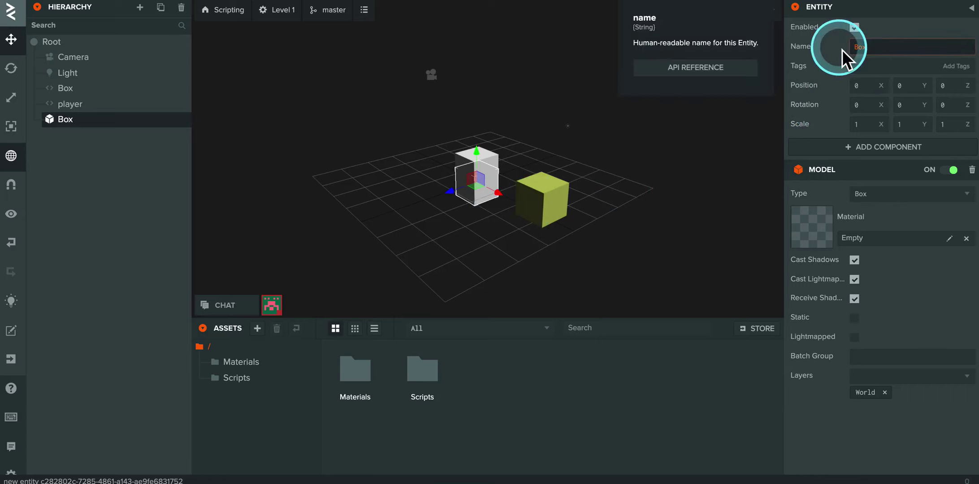
type("Ground")
key("Return")
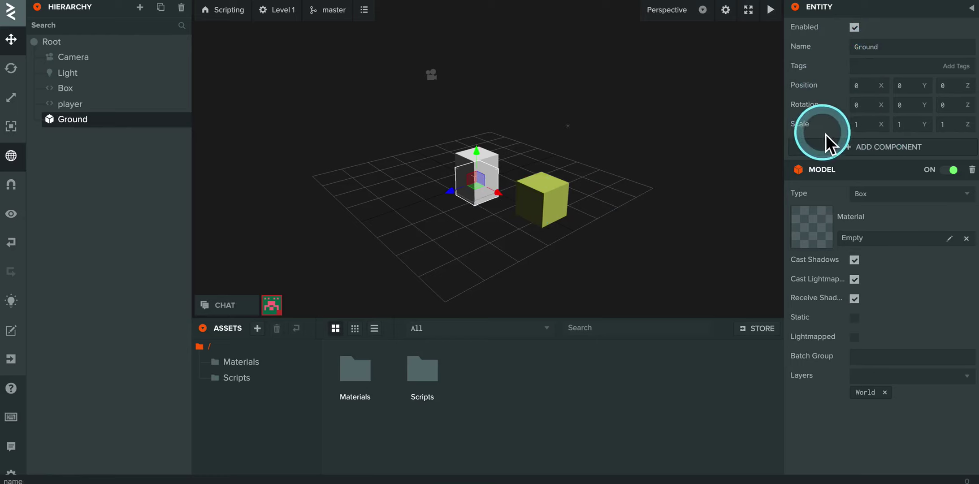
- Set the Ground's scale to 40 in X, 10 in Y and 40 in Z
left_click_drag(862, 127, 841, 127)
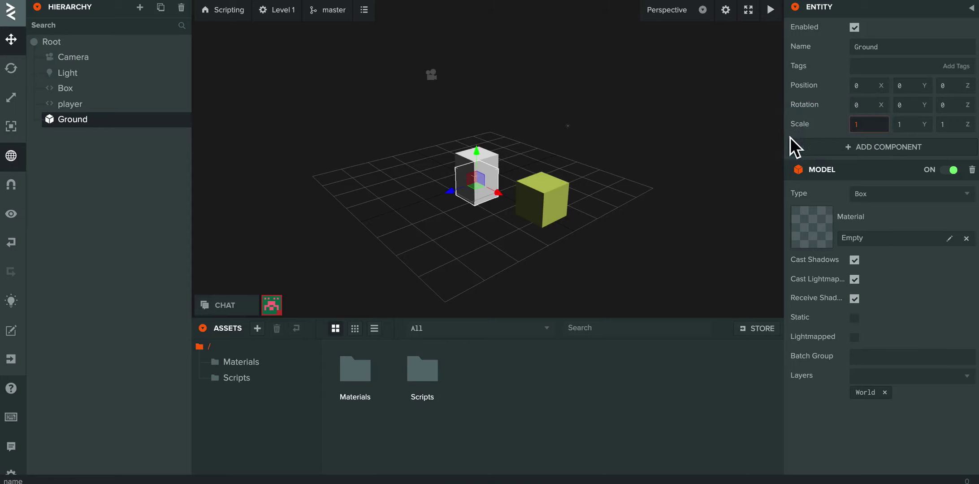
type("40")
key("Tab")
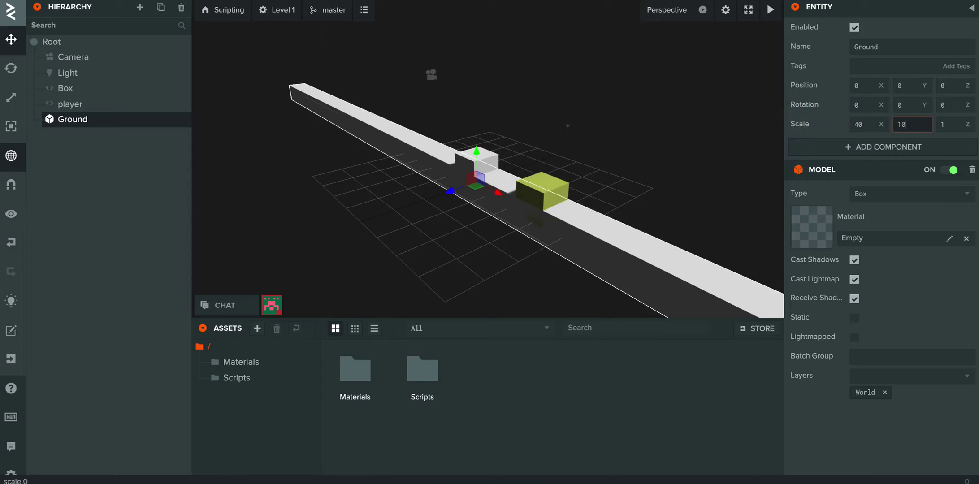
type("10")
key("Tab")
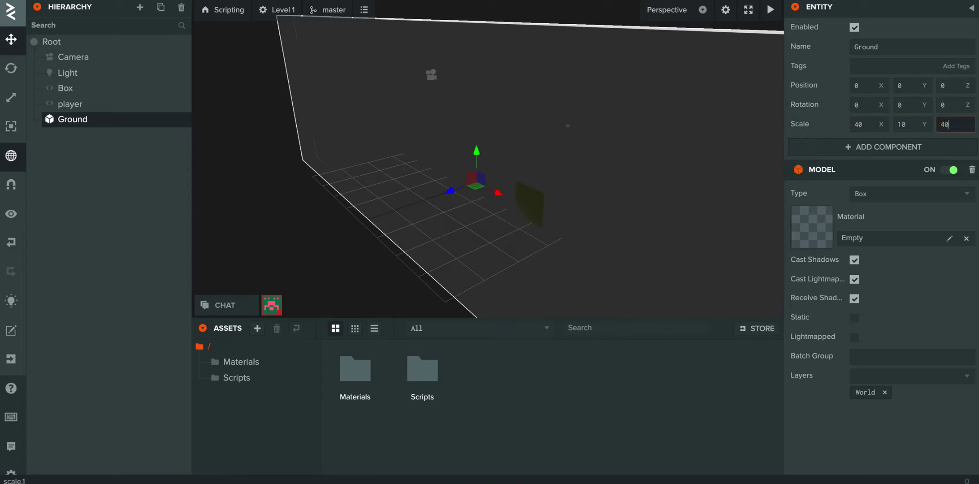
type("40")
key("Tab")
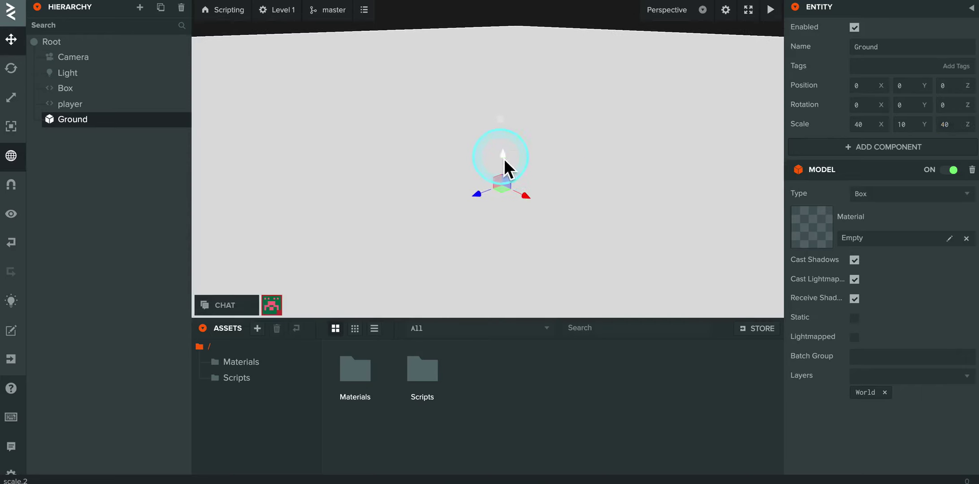
- Lower the Ground below the two cubes to a Y position of about -5.37
left_click_drag(504, 156, 511, 273)
scroll(492, 191, "down", 5)
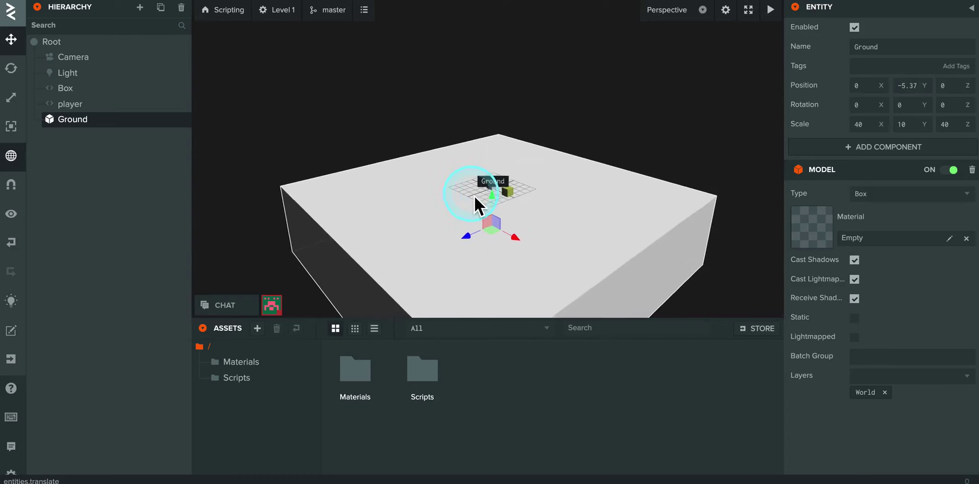
middle_click_drag(472, 154, 472, 133)
scroll(598, 192, "up", 3)
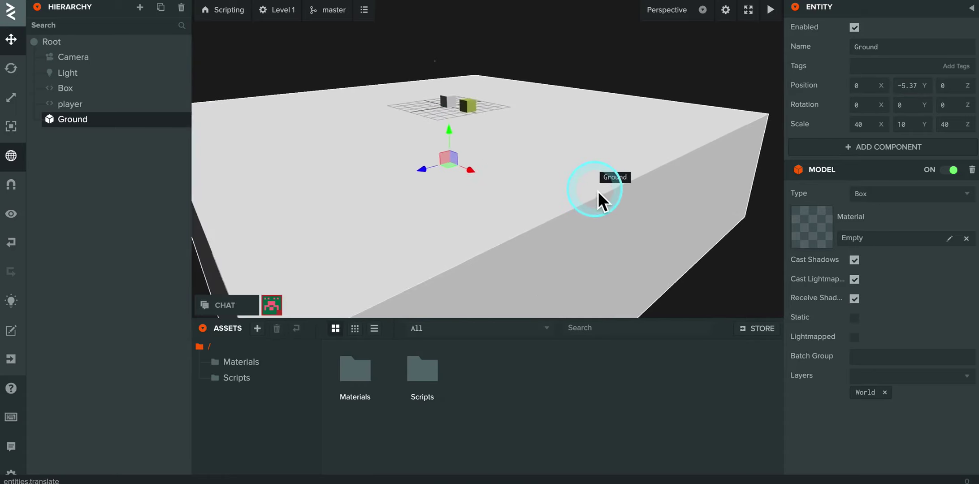
scroll(597, 190, "down", 3)
left_click_drag(595, 189, 554, 188)
scroll(535, 191, "up", 5)
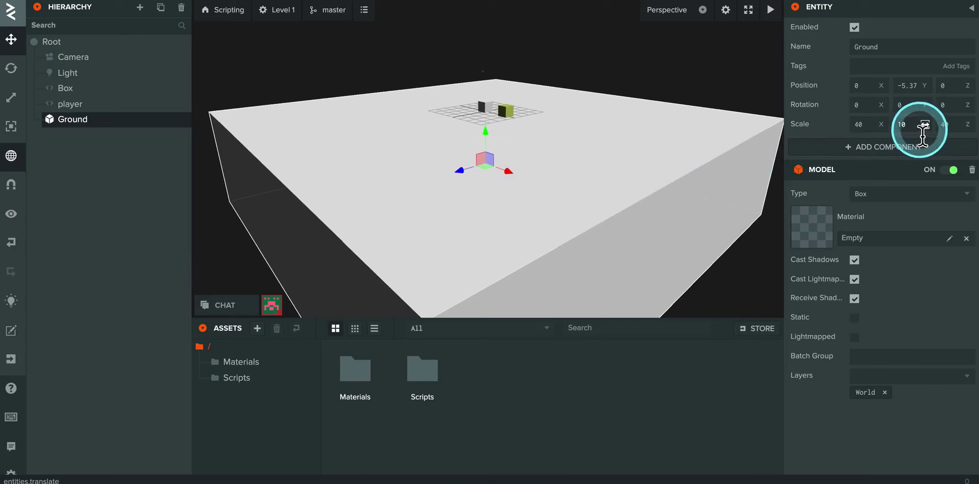
- Set the Ground's Y scale to 4 and raise it beneath the cubes to a Y position of about -2.27
left_click(910, 125)
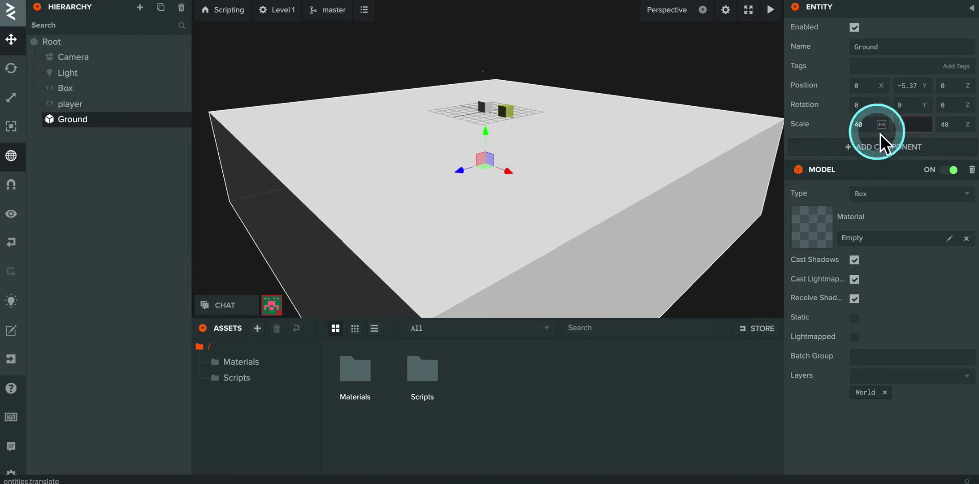
key("Return")
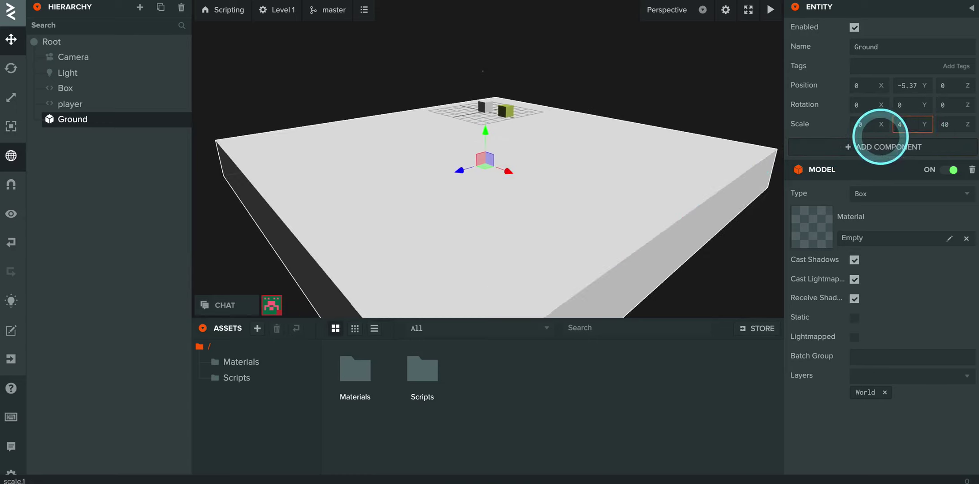
scroll(513, 200, "up", 3)
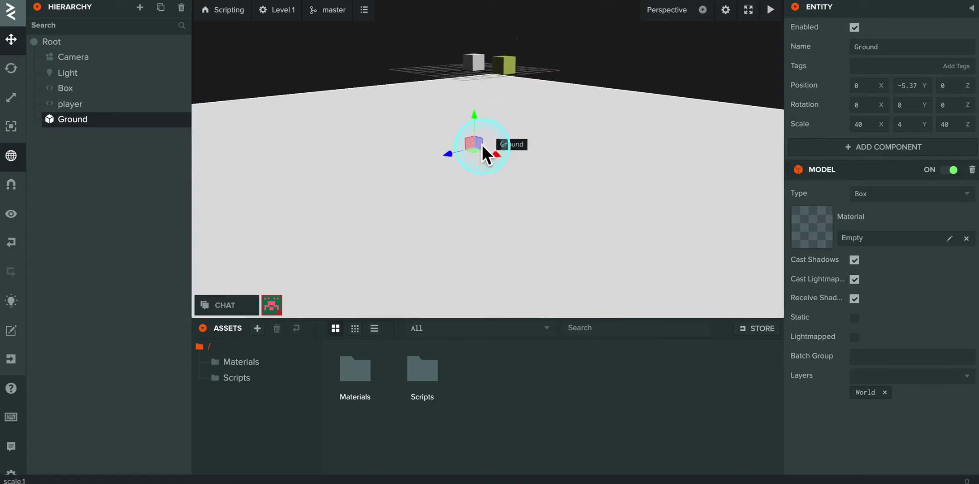
left_click_drag(475, 120, 475, 73)
left_click_drag(547, 177, 501, 149)
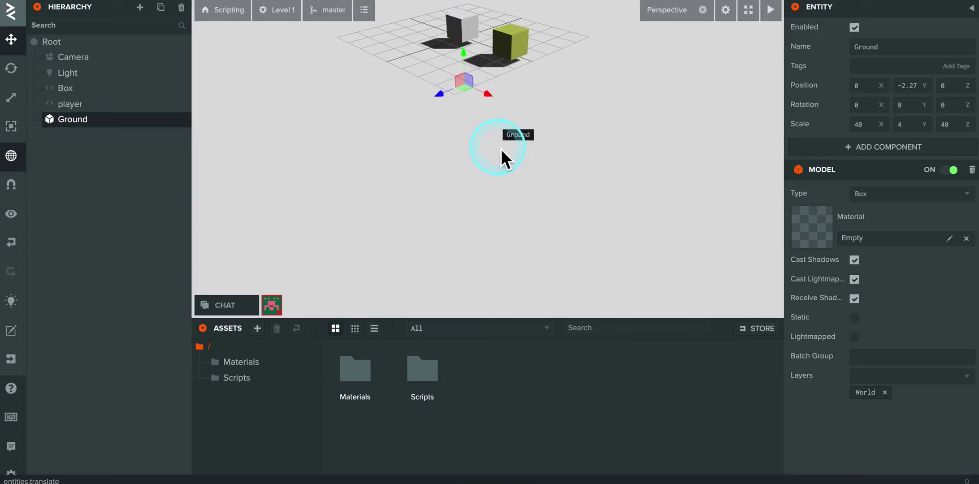
- Create a new material in the Materials folder and name it green
double_click(356, 371)
left_click(499, 409)
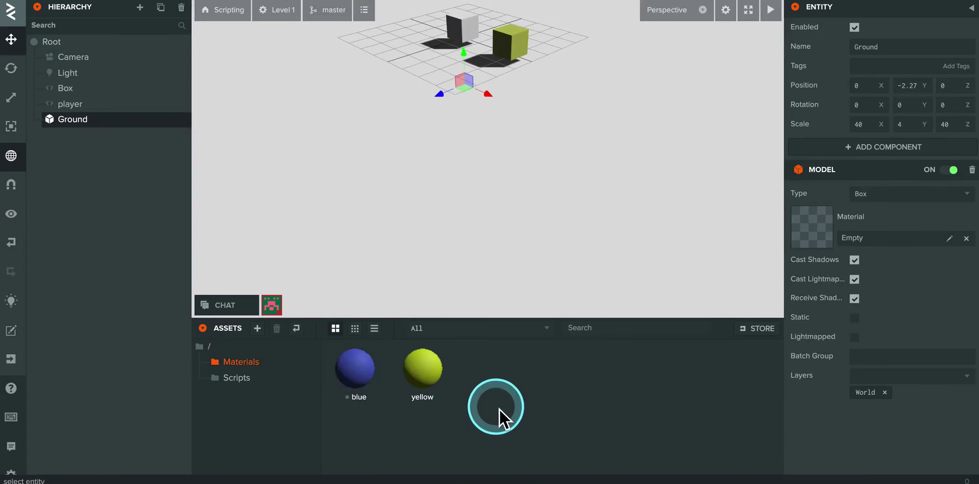
right_click(514, 400)
mouse_move(520, 397)
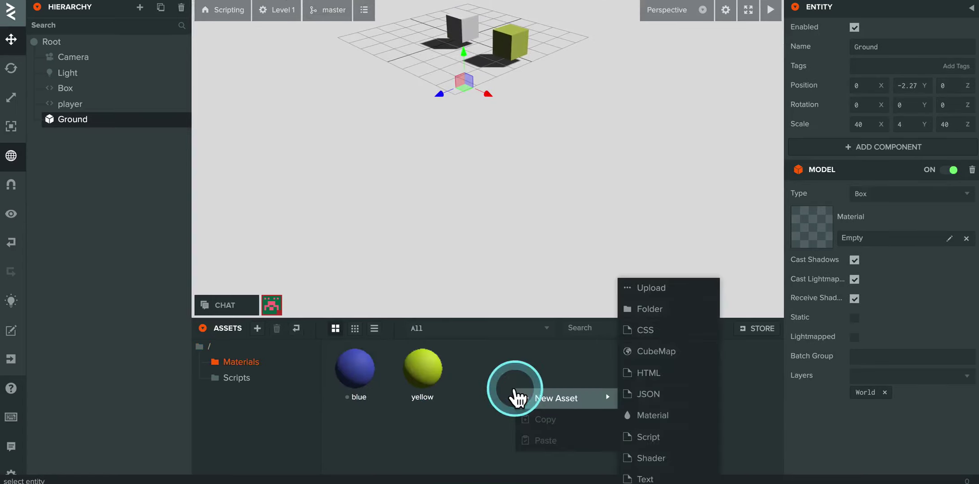
left_click(644, 415)
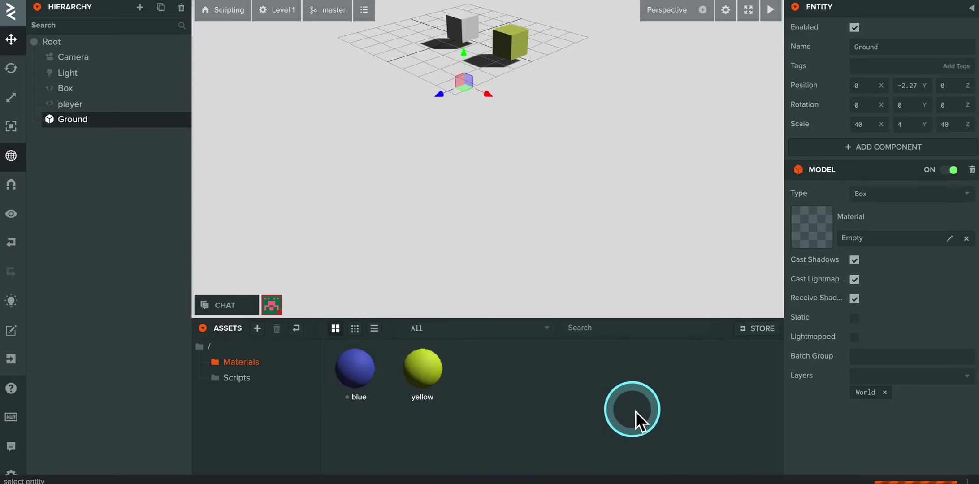
left_click(923, 134)
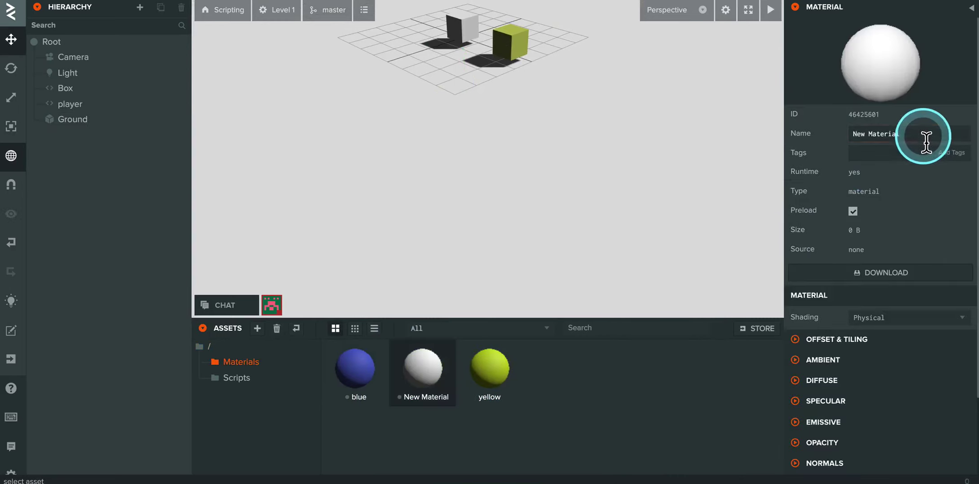
left_click(821, 134)
type("green")
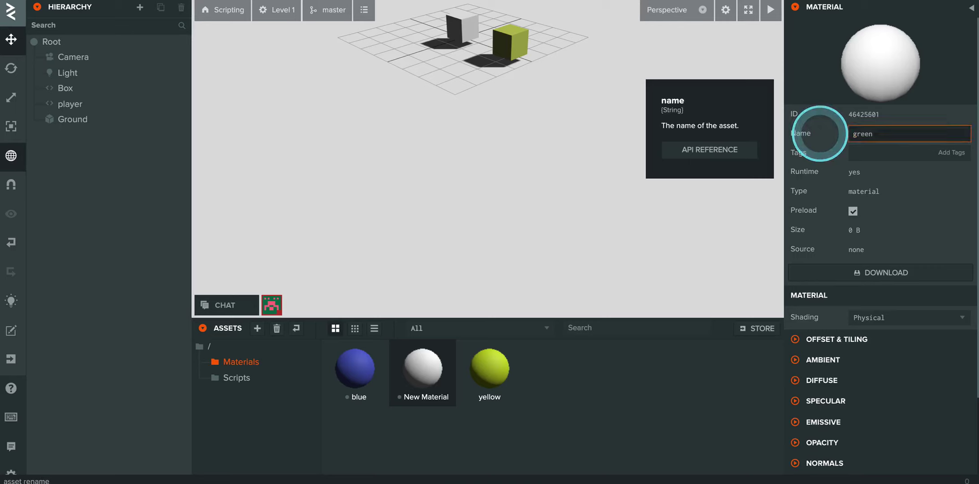
key("Return")
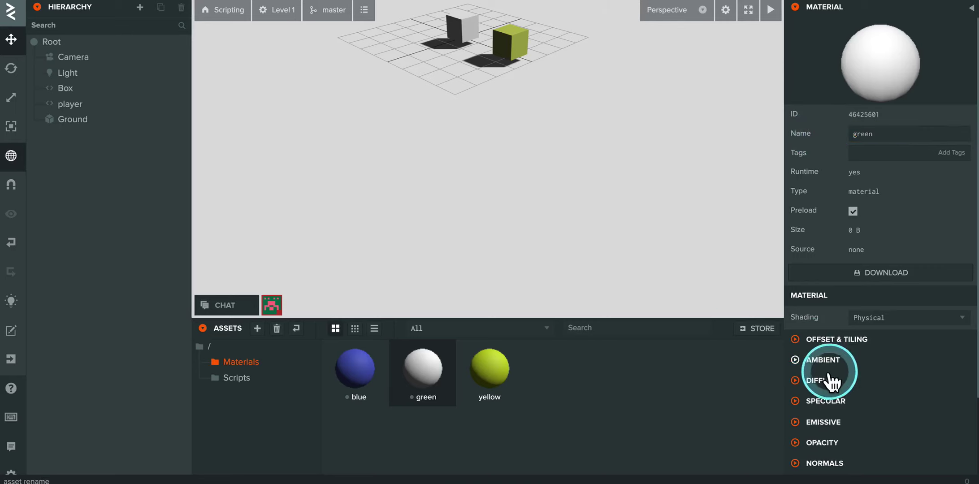
- Set the green material's diffuse color to a medium green, about 52AF65
left_click(827, 381)
scroll(832, 391, "down", 5)
left_click(863, 287)
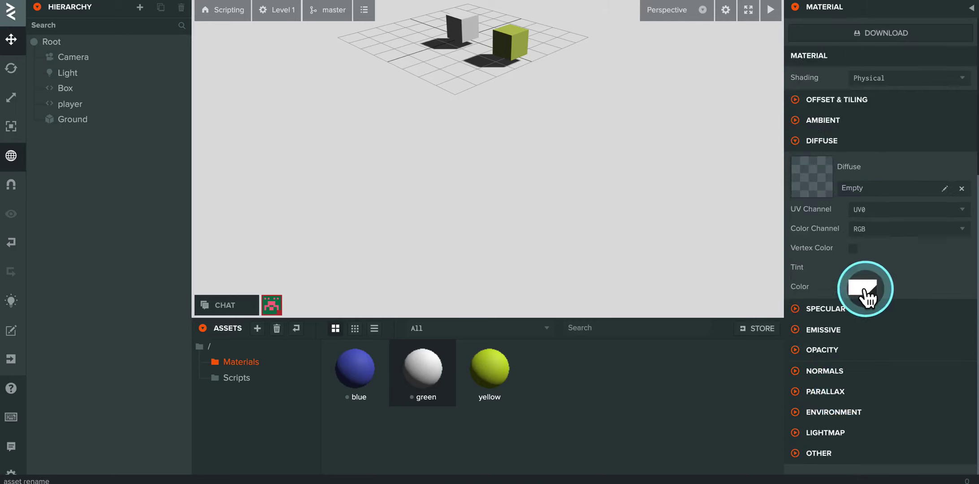
left_click(720, 319)
type("52AF65")
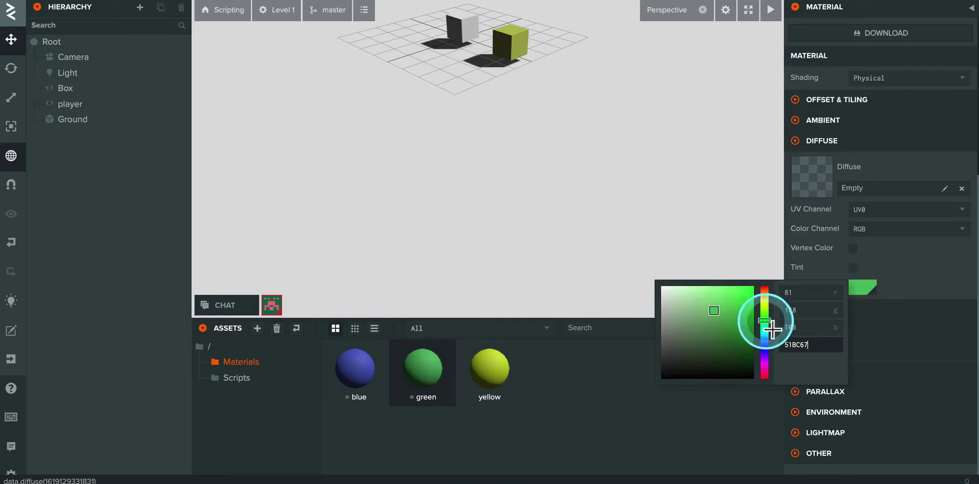
left_click(595, 349)
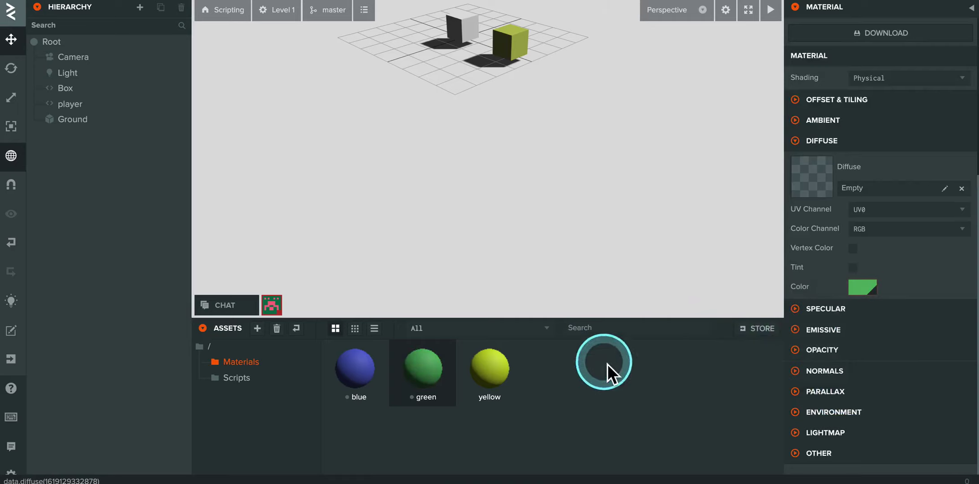
- Apply the green material to the Ground box and select the Ground
left_click_drag(426, 379, 551, 236)
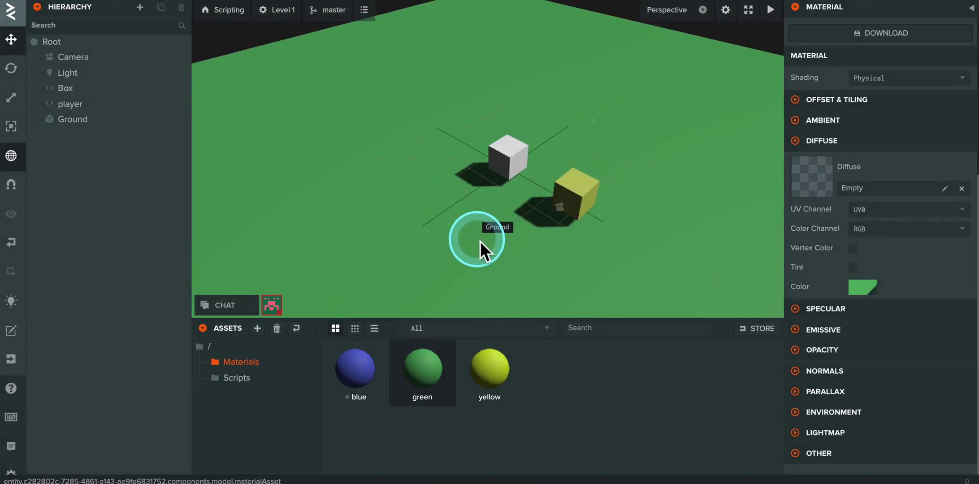
left_click_drag(480, 241, 358, 278)
left_click(459, 277)
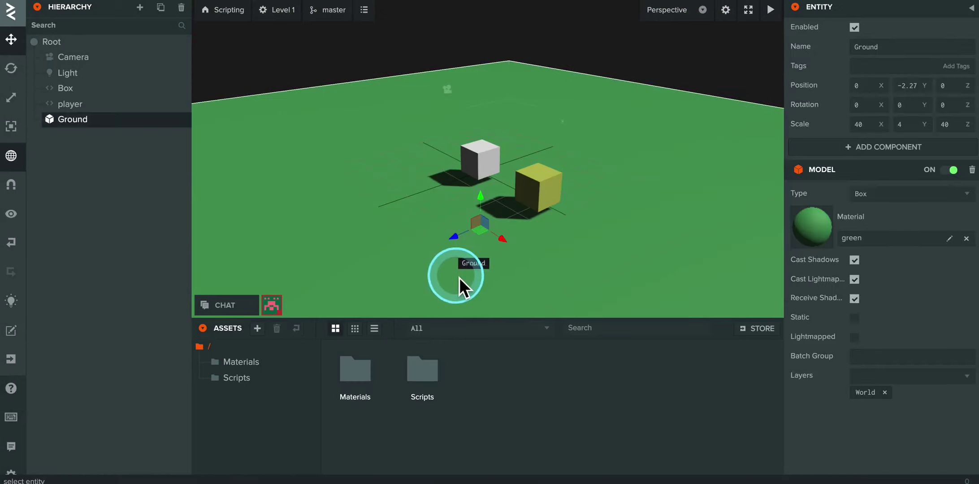
- Run the level and test the white and yellow boxes on the green ground
left_click_drag(459, 278, 595, 238)
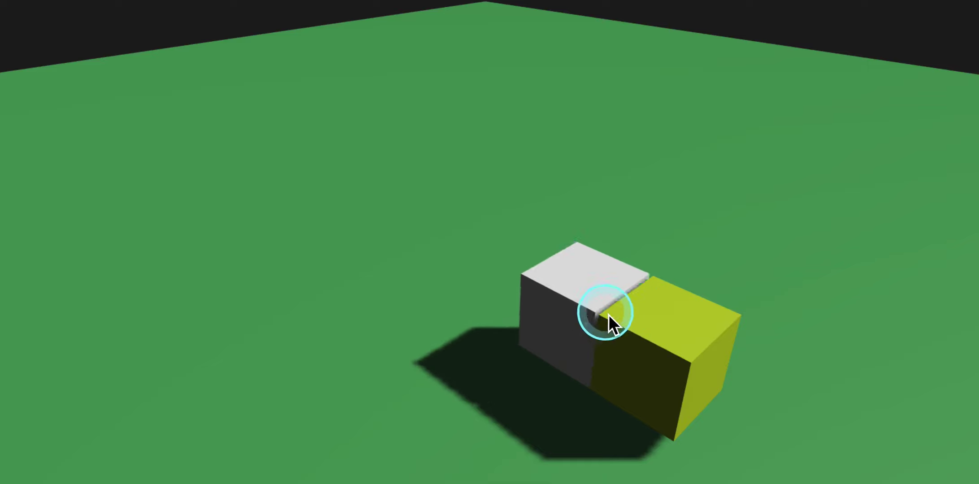
left_click(652, 347)
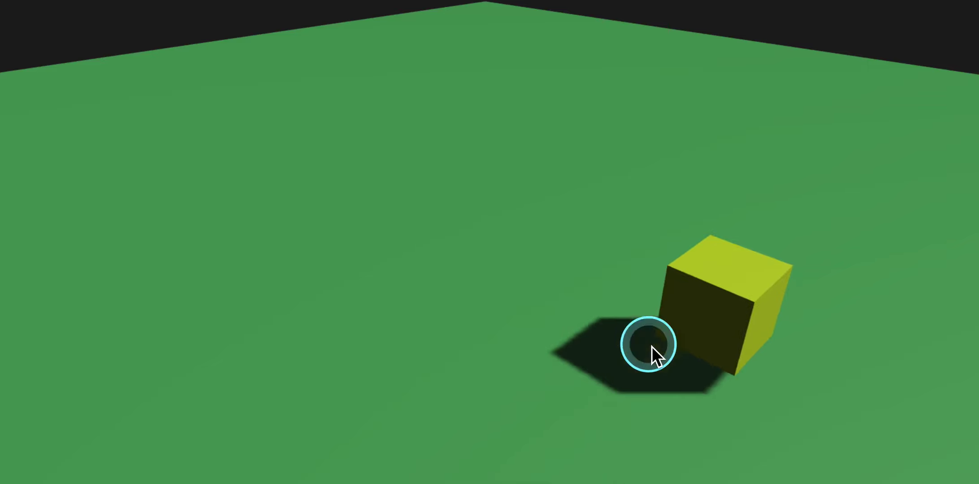
- Test moving the yellow box to different spots on the green ground in the running level and return to the editor
left_click(616, 318)
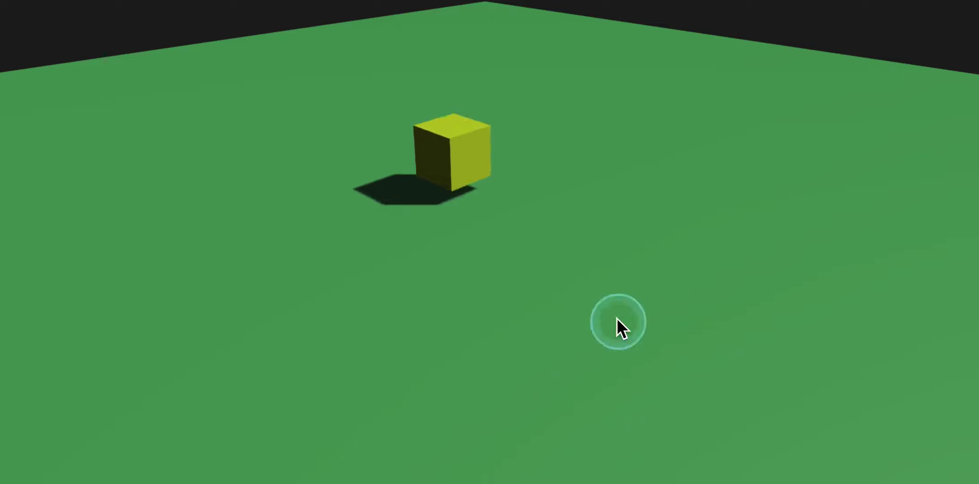
left_click(503, 66)
left_click(504, 114)
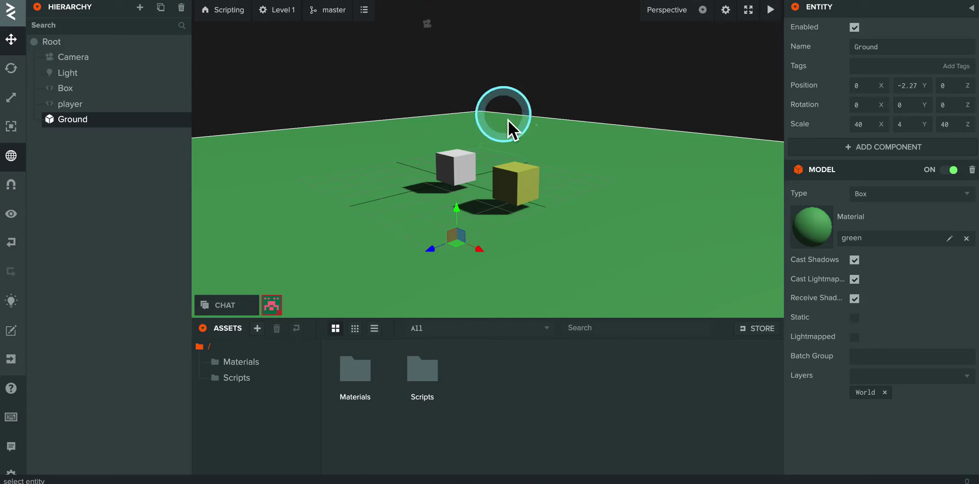
- Add a new box primitive directly under Root
left_click(53, 44)
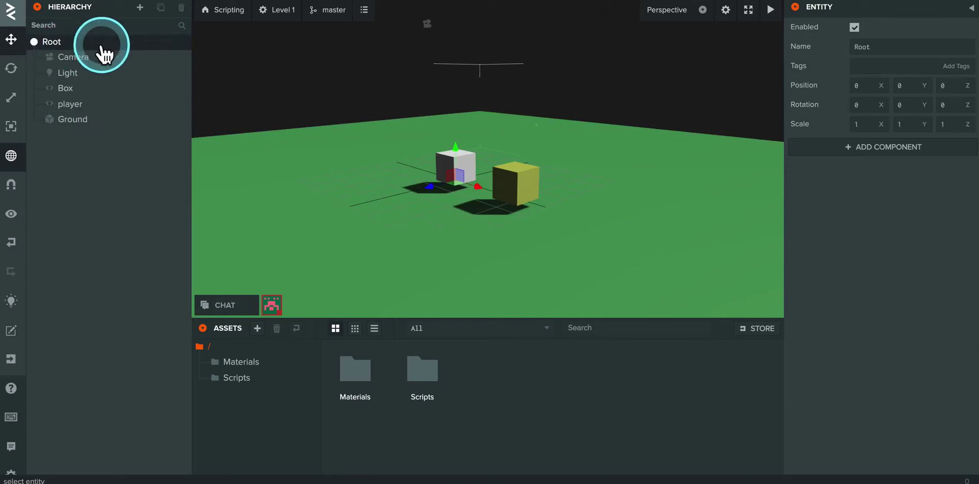
left_click(141, 8)
mouse_move(170, 138)
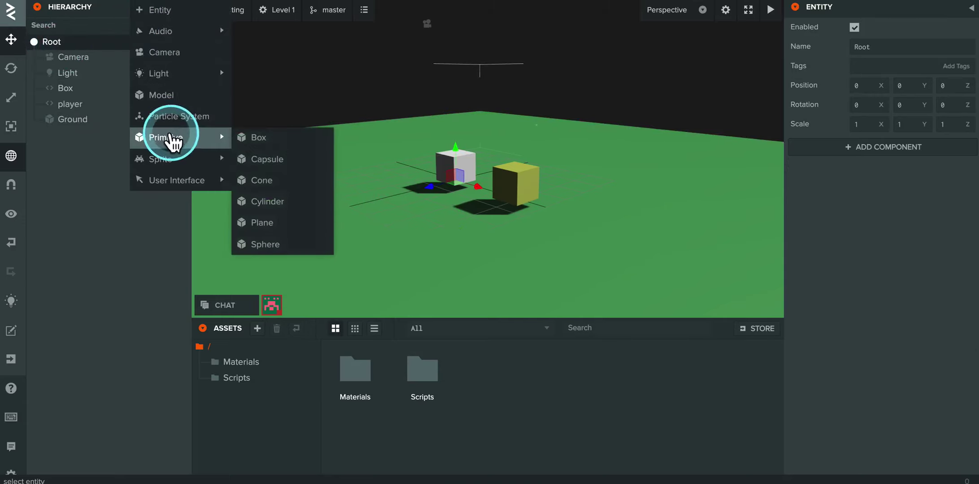
left_click(257, 139)
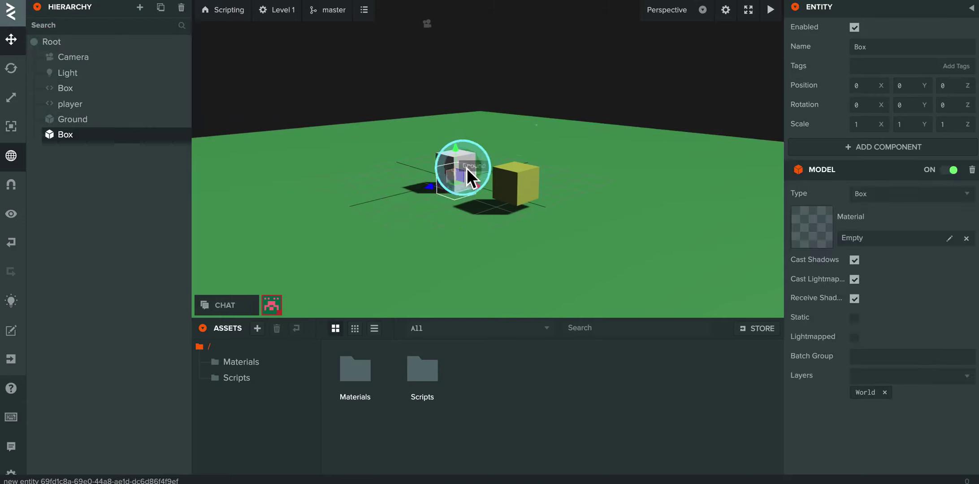
- Move the new Box above the ground, to about X 2.246 and Y 4.507
left_click_drag(459, 151, 445, 92)
left_click_drag(399, 195, 434, 241)
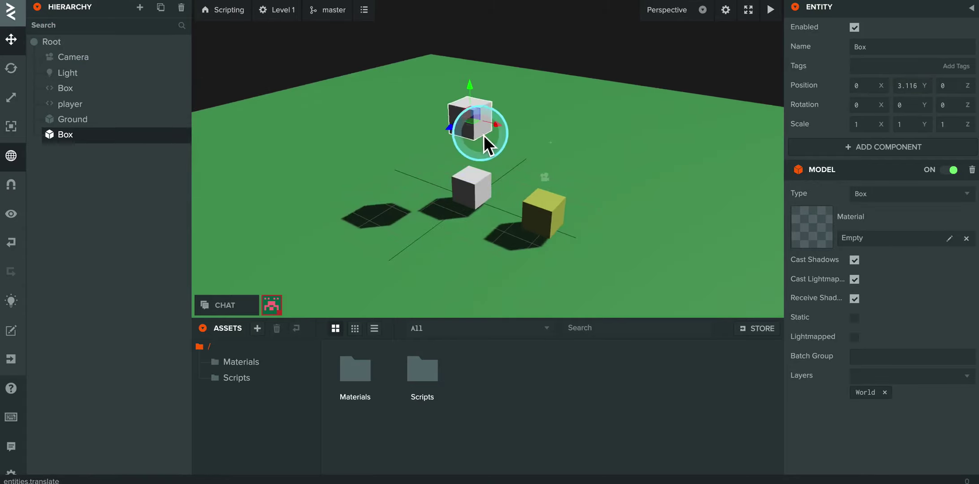
left_click_drag(495, 127, 507, 15)
left_click_drag(470, 235, 462, 261)
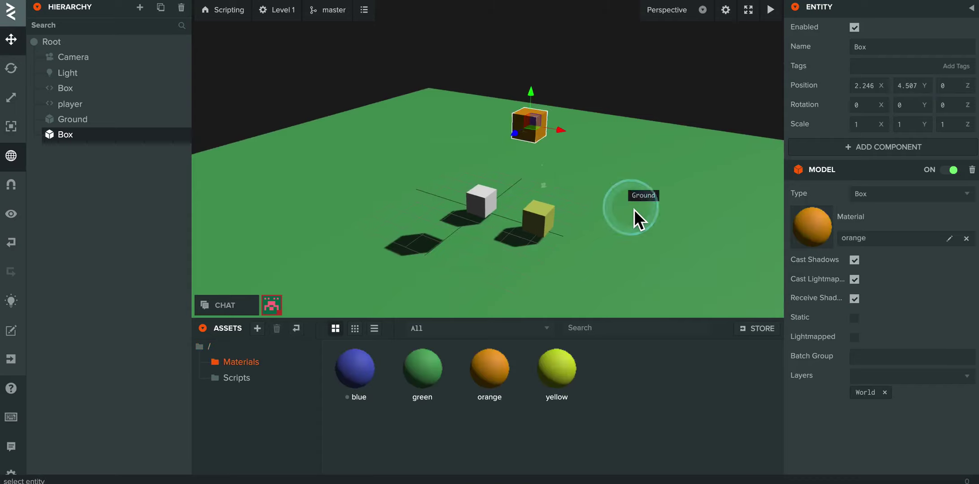
- Select the orange Box above the ground and add a Collision component to it
scroll(623, 209, "up", 5)
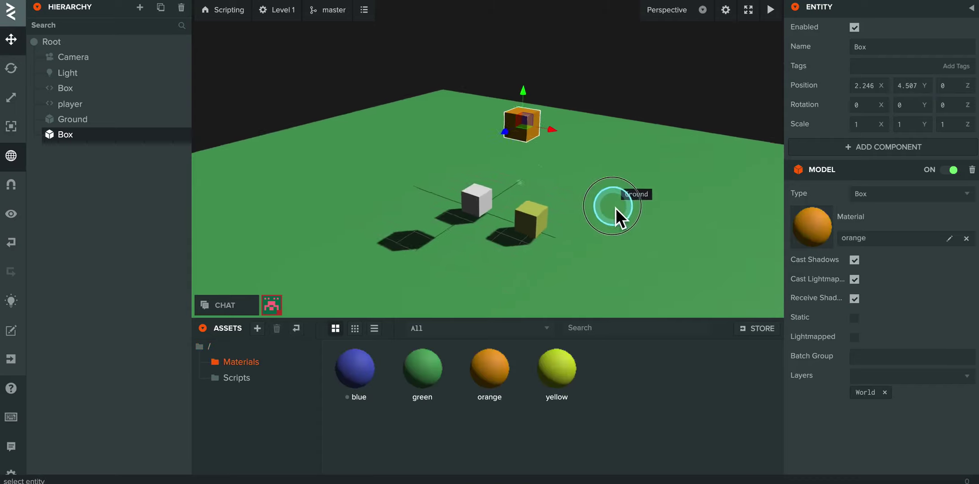
left_click(585, 213)
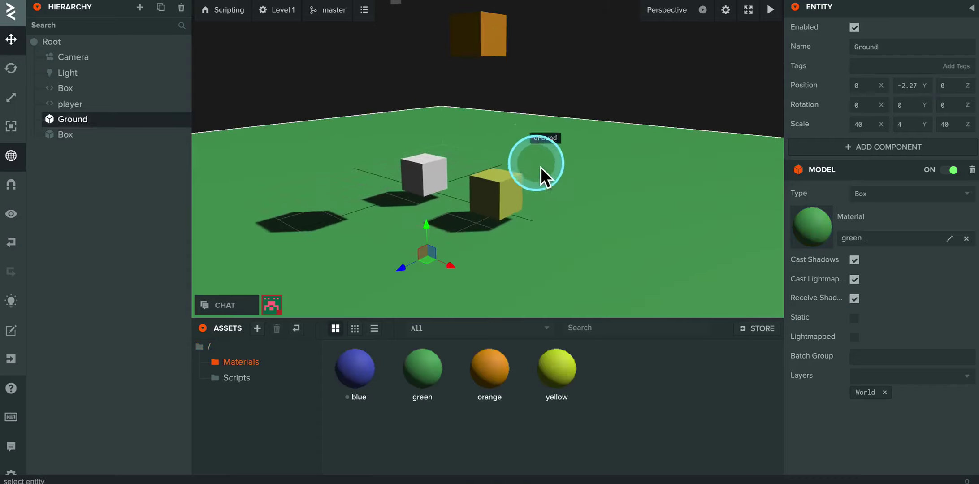
left_click(488, 36)
scroll(598, 195, "down", 3)
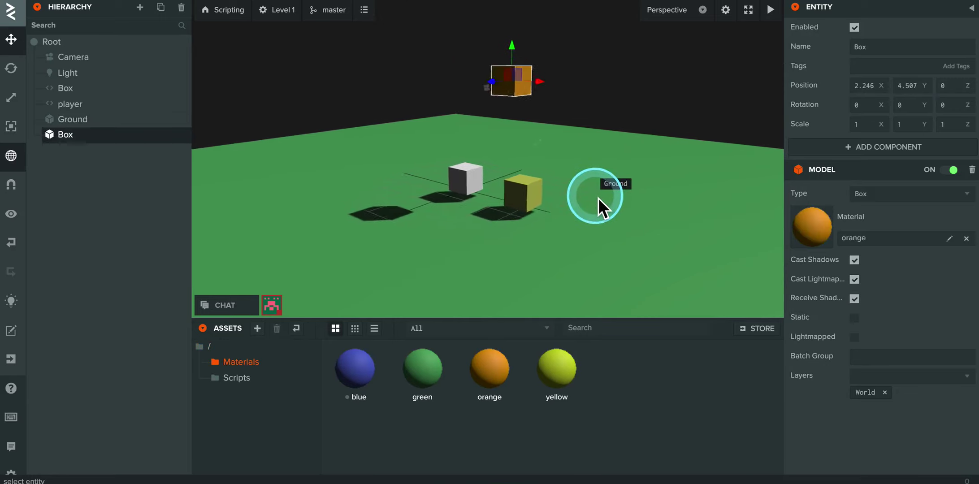
scroll(598, 197, "up", 1)
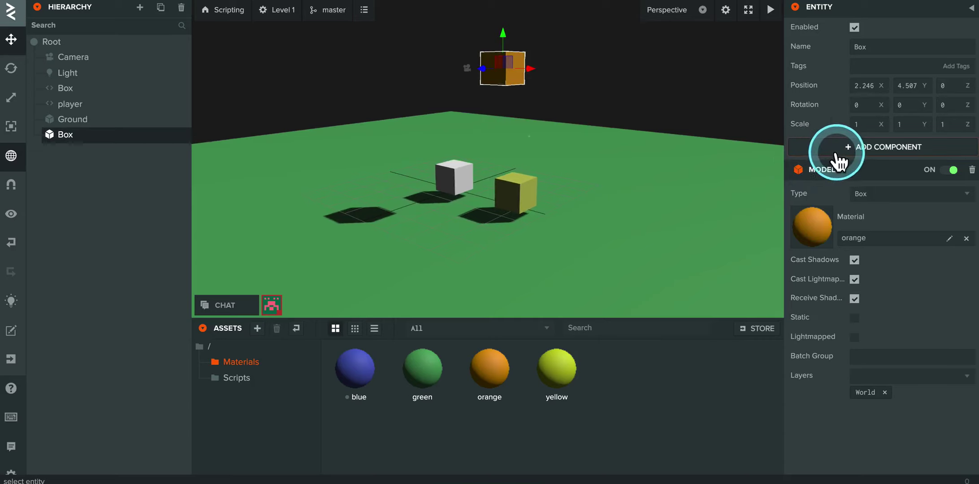
left_click(854, 157)
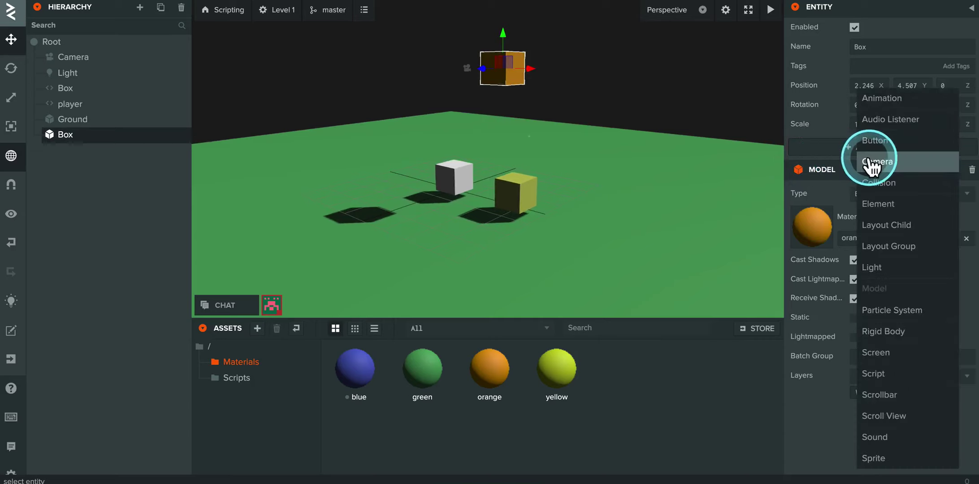
left_click(884, 184)
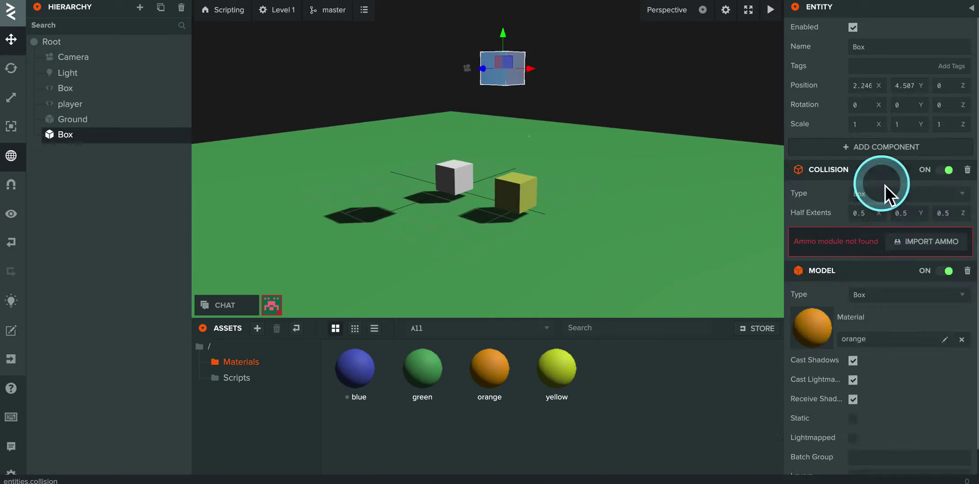
- Import the Ammo physics module and check its script files in the Ammo folder, returning to the root assets folder
mouse_move(889, 313)
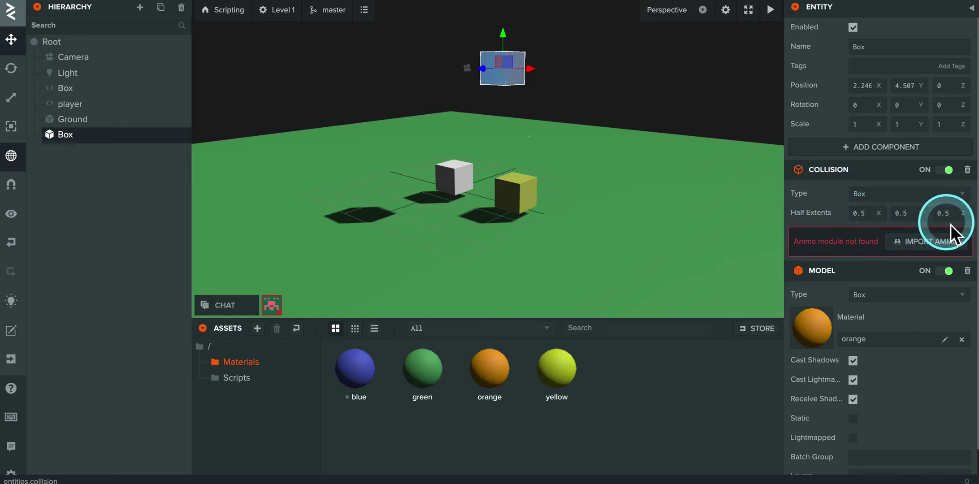
mouse_move(825, 193)
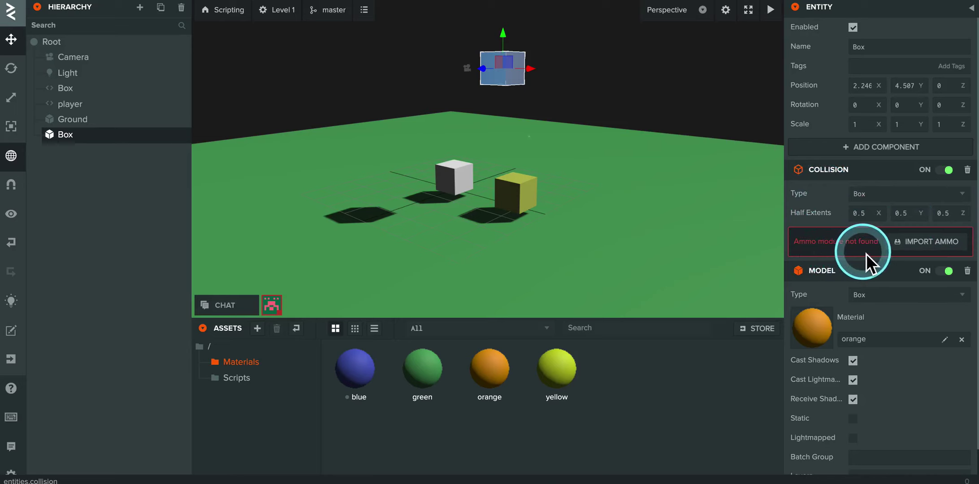
left_click(924, 244)
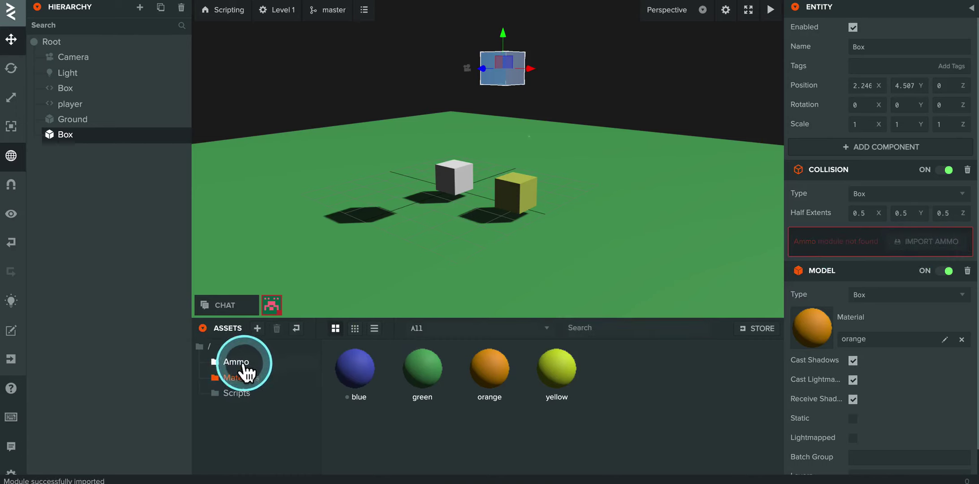
left_click(203, 346)
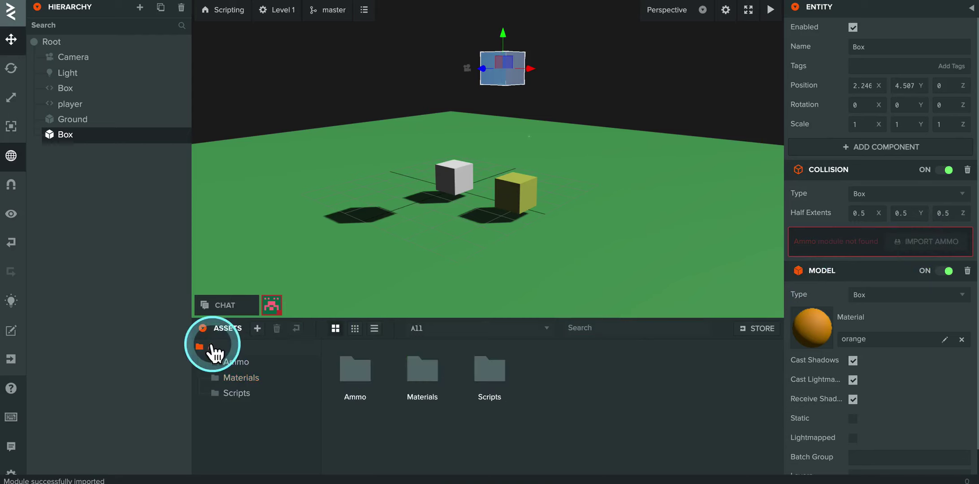
double_click(352, 370)
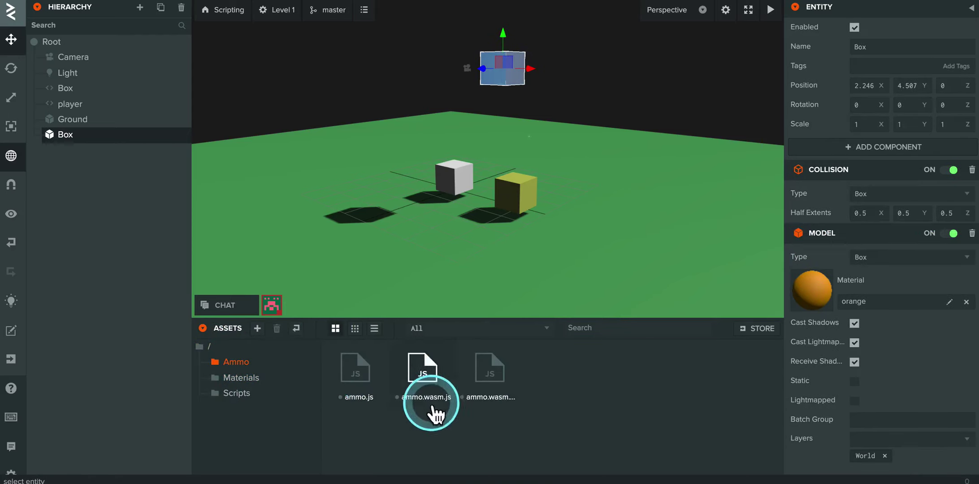
left_click(207, 347)
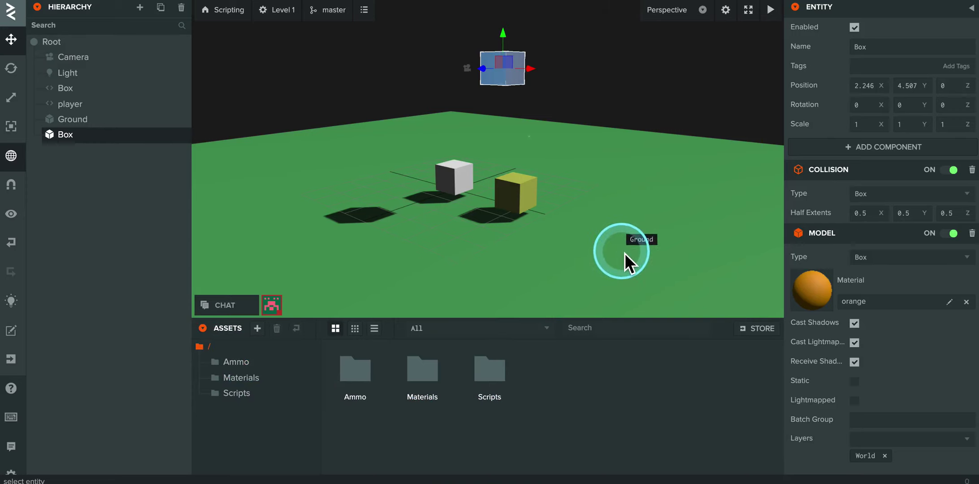
- Review the collision shape types available for the orange Box, keeping the type set to Box
mouse_move(625, 254)
left_mouse_down()
mouse_move(629, 229)
mouse_move(537, 93)
left_mouse_up()
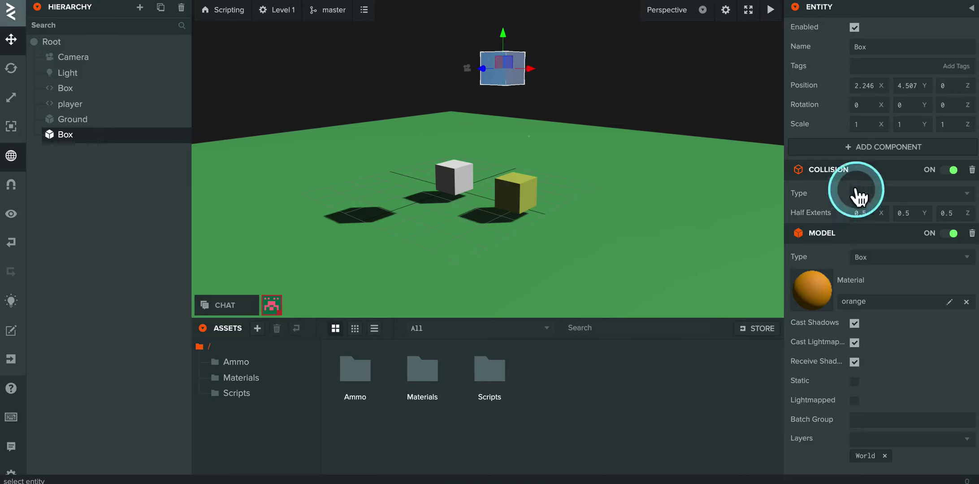
left_click(828, 218)
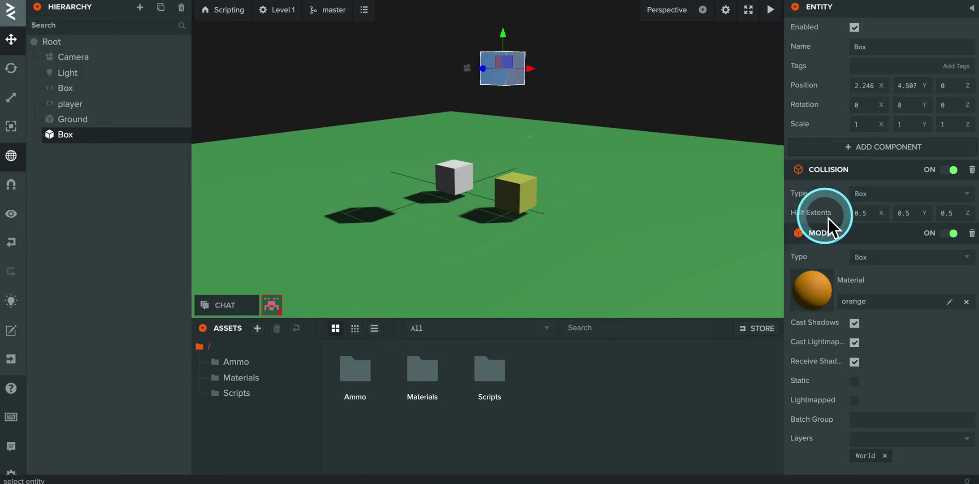
left_click(881, 196)
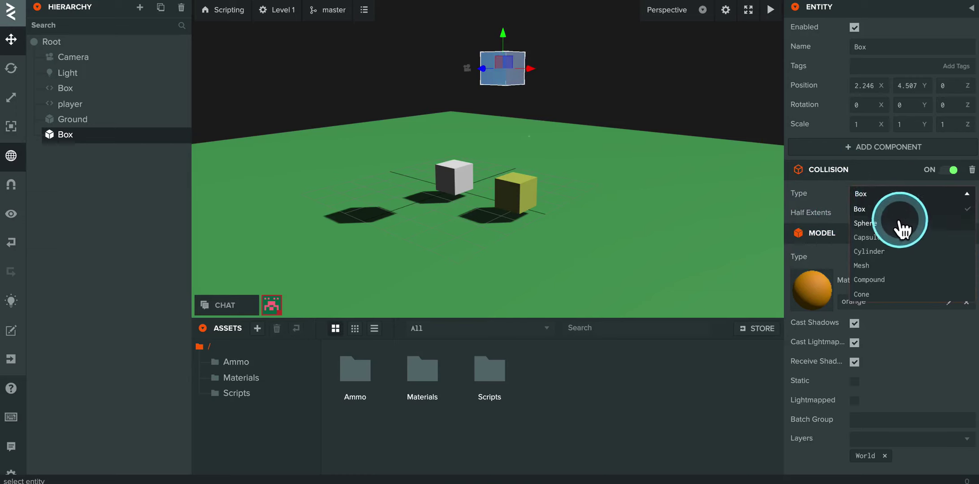
left_click(882, 207)
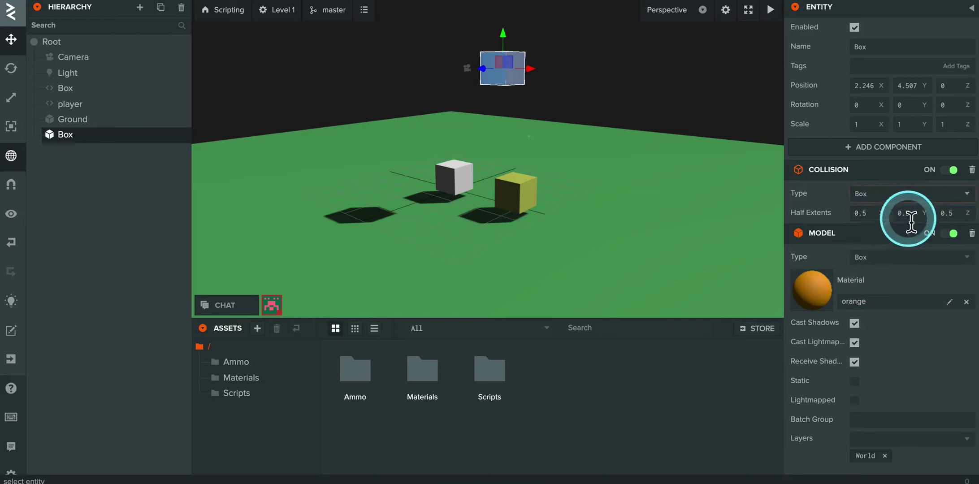
left_click(876, 195)
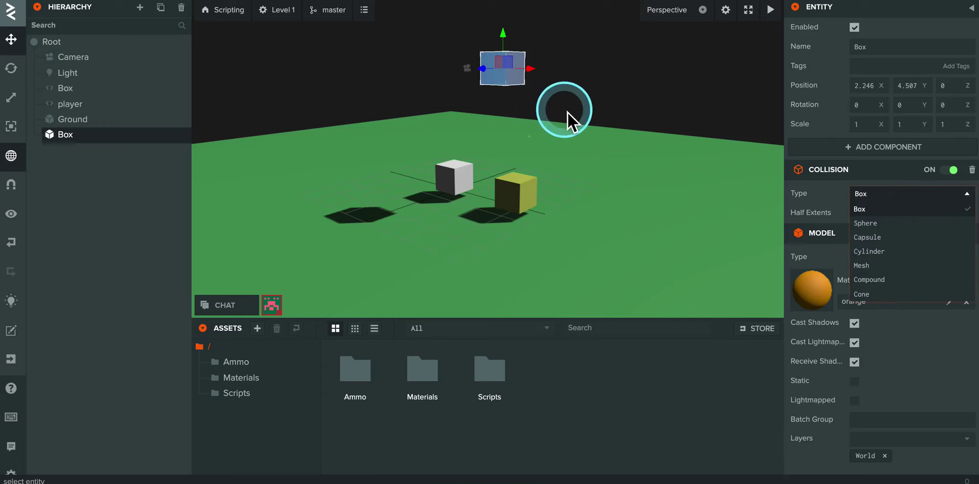
left_click(870, 195)
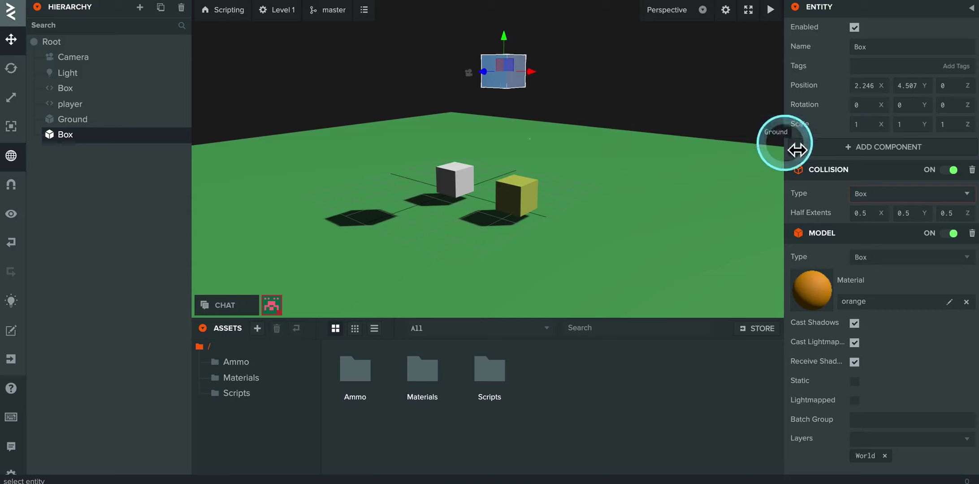
- Set the orange Box's scale to 2 on the X, Y and Z axes
left_click(862, 128)
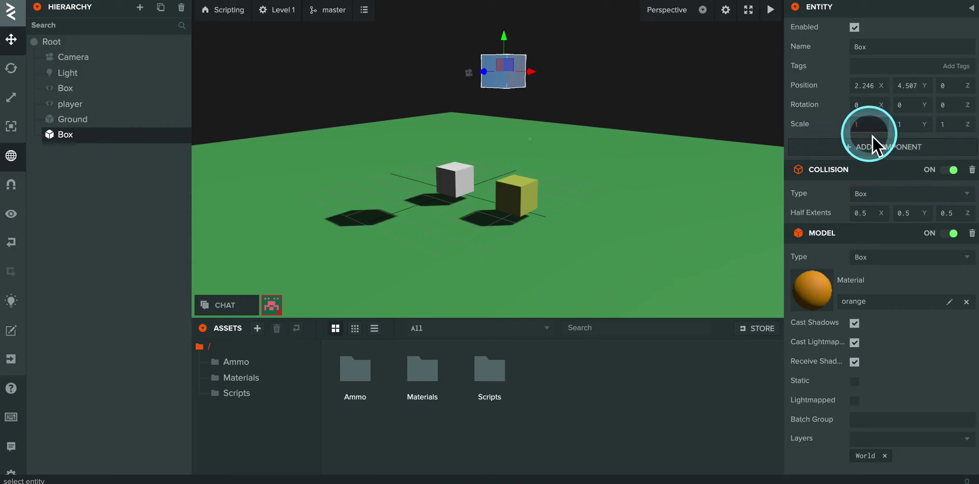
type("2")
key("Tab")
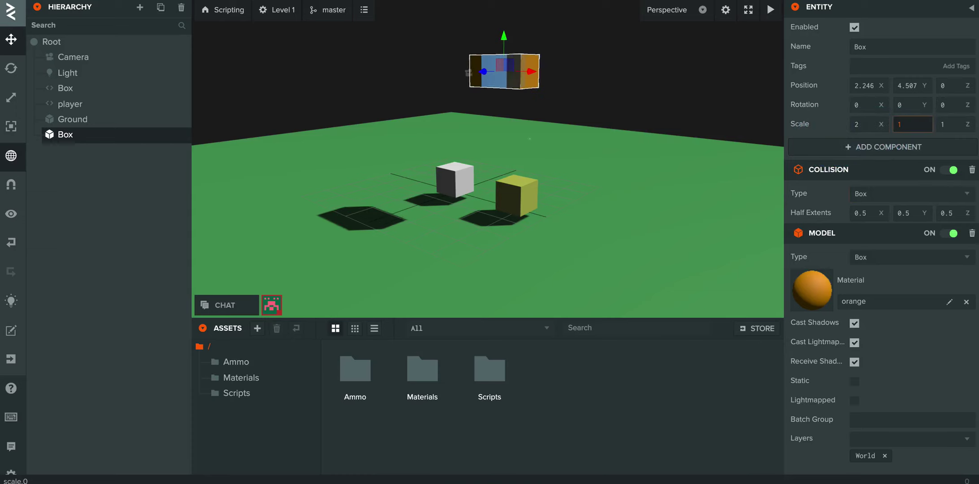
type("2")
key("Tab")
type("2")
key("Tab")
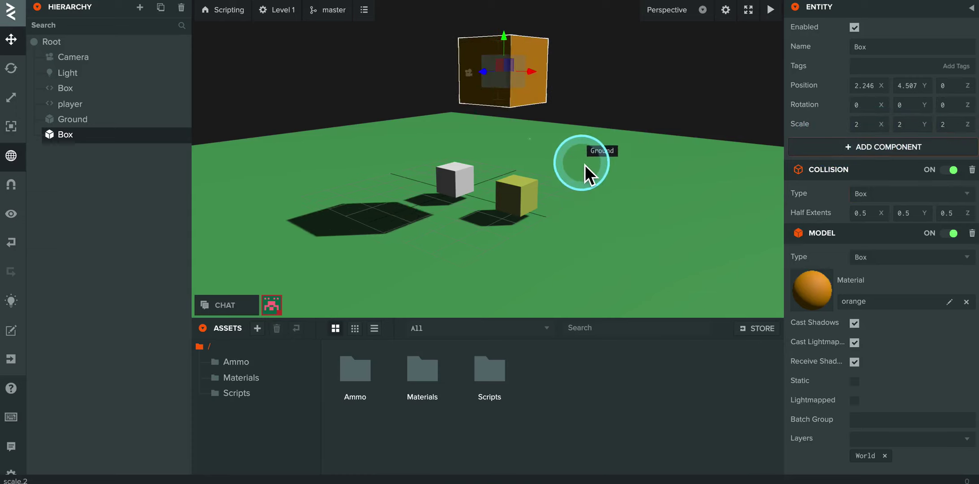
- Raise the enlarged orange Box higher above the ground, to about Y 6.617
left_click_drag(585, 165, 582, 203)
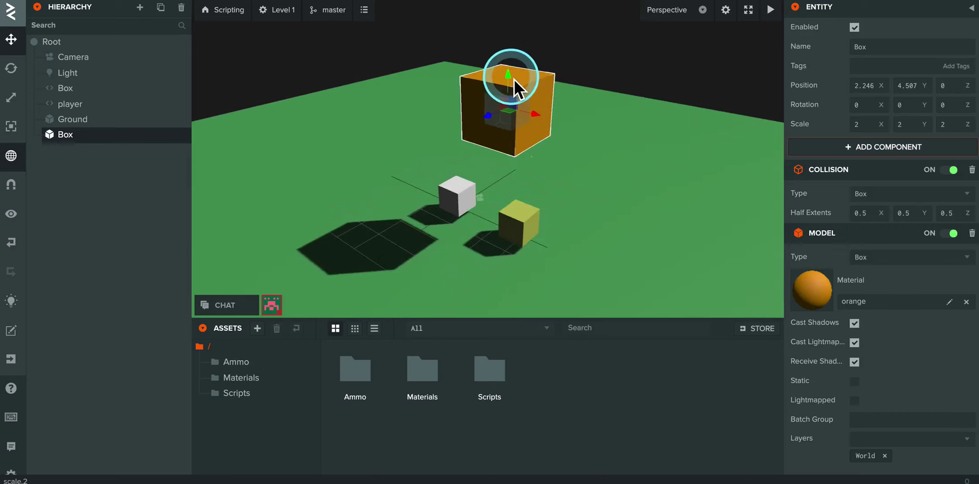
left_click_drag(514, 78, 516, 2)
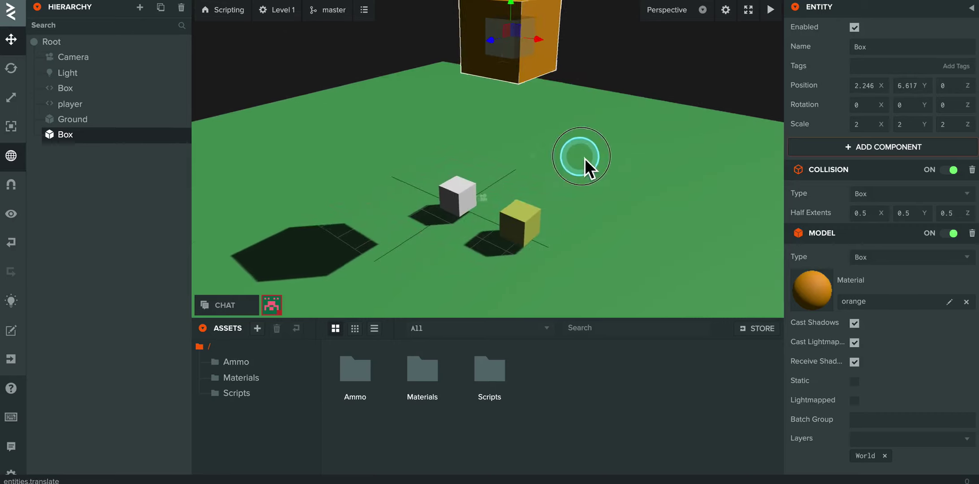
mouse_move(585, 158)
left_mouse_down()
mouse_move(614, 153)
mouse_move(592, 155)
left_mouse_up()
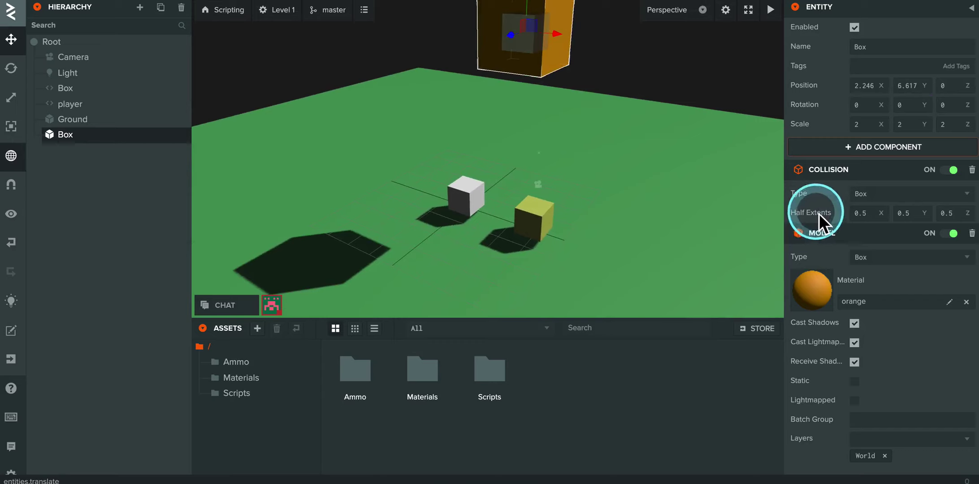
- Examine how the collision volume's size compares with the enlarged orange Box from close up
left_click(629, 178)
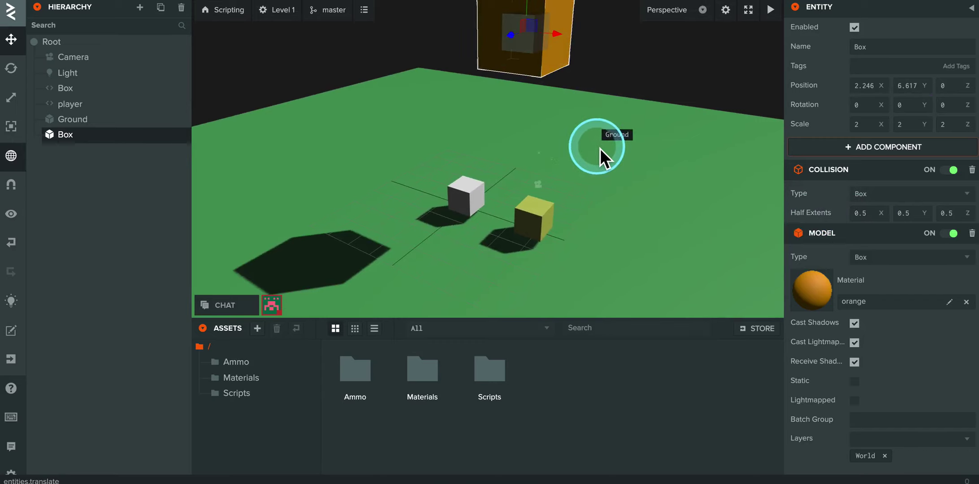
mouse_move(600, 147)
left_mouse_down()
mouse_move(621, 161)
mouse_move(618, 179)
mouse_move(568, 110)
mouse_move(596, 131)
left_mouse_up()
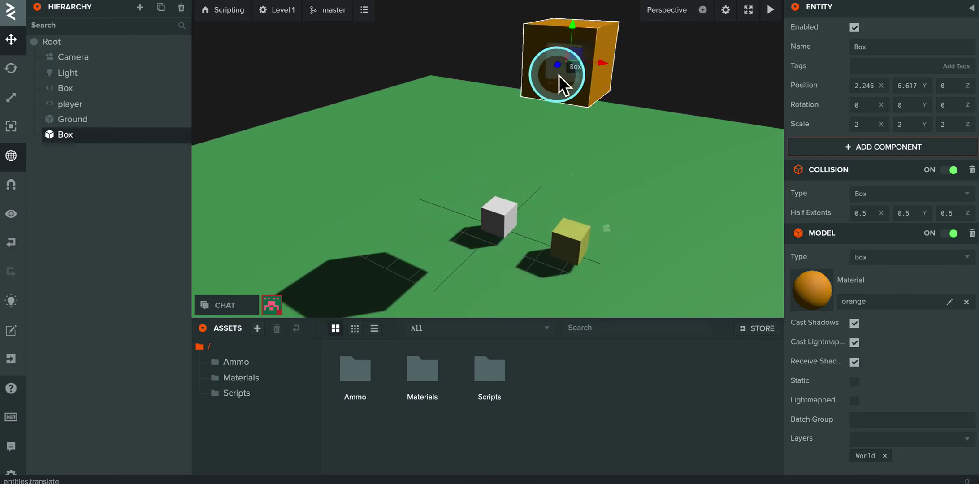
scroll(601, 142, "up", 2)
scroll(602, 142, "up", 2)
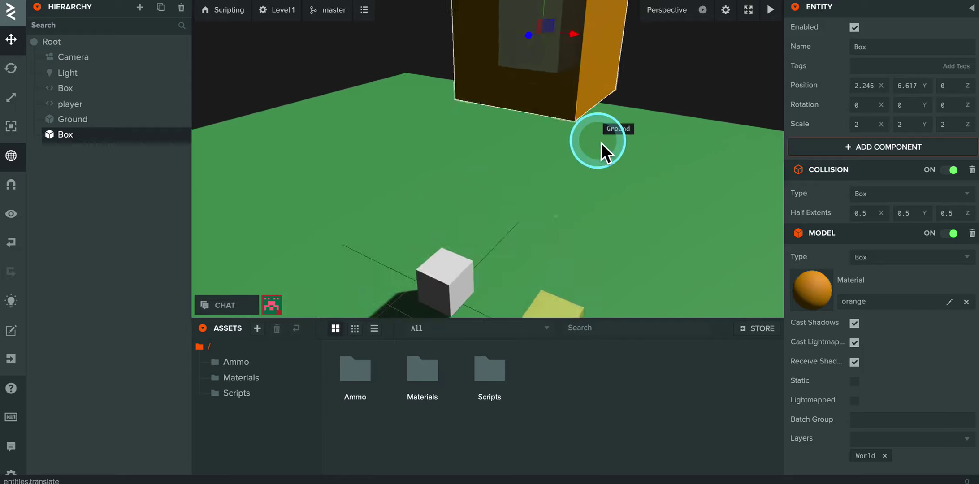
left_click_drag(601, 142, 453, 164)
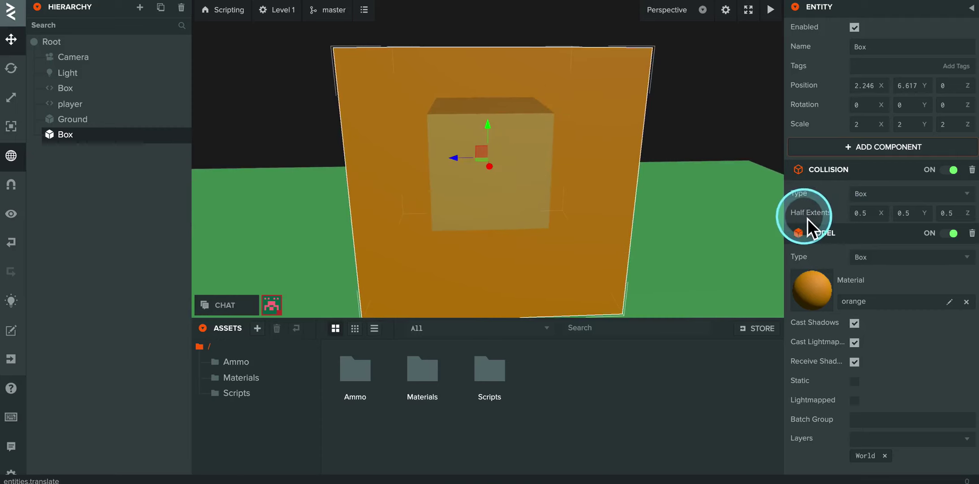
- Set the half extents of the orange Box's collision volume to 1 on the X, Y and Z axes
mouse_move(808, 219)
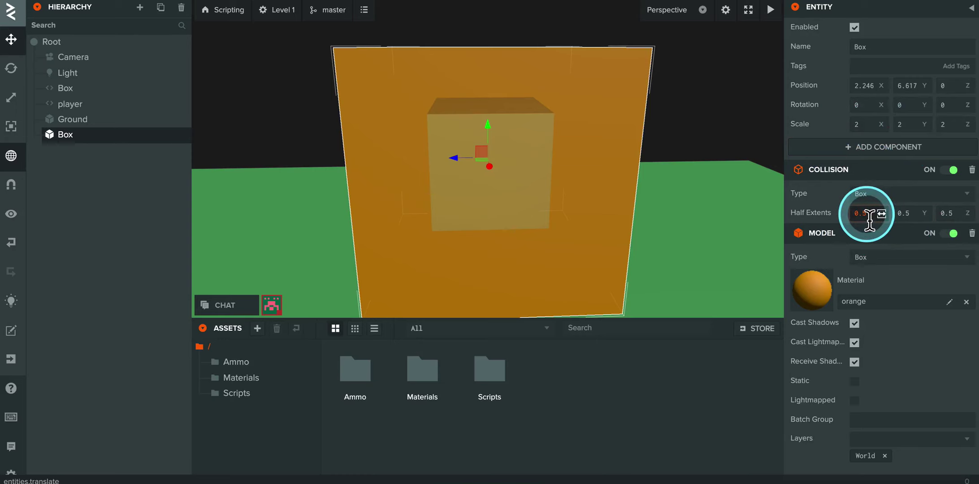
key("Tab")
type("1")
key("Tab")
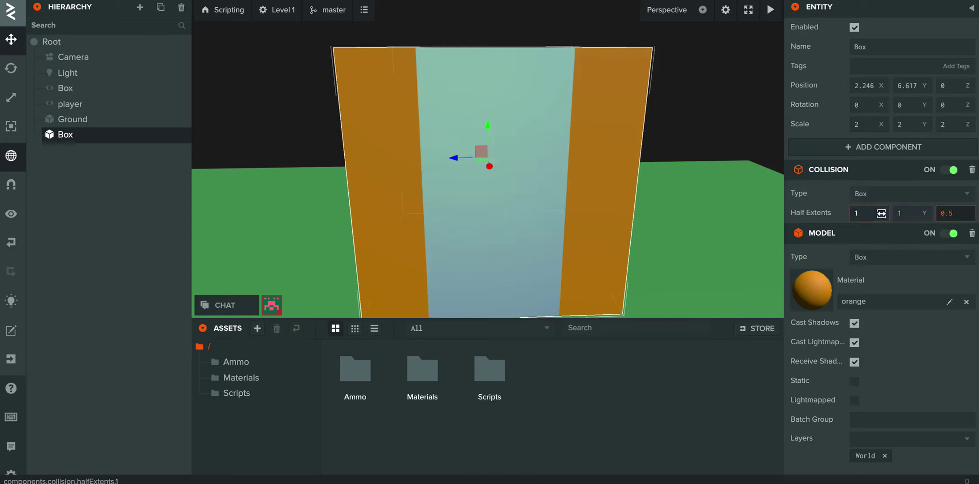
type("1")
key("Tab")
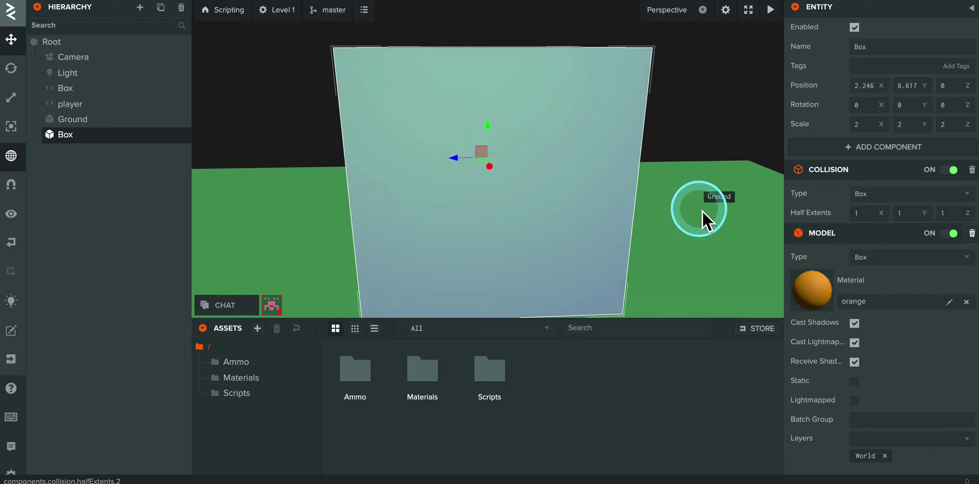
- Examine from several angles and distances how the resized collision volume fits the orange Box above the ground
left_click_drag(702, 210, 735, 212)
left_click_drag(350, 208, 413, 212)
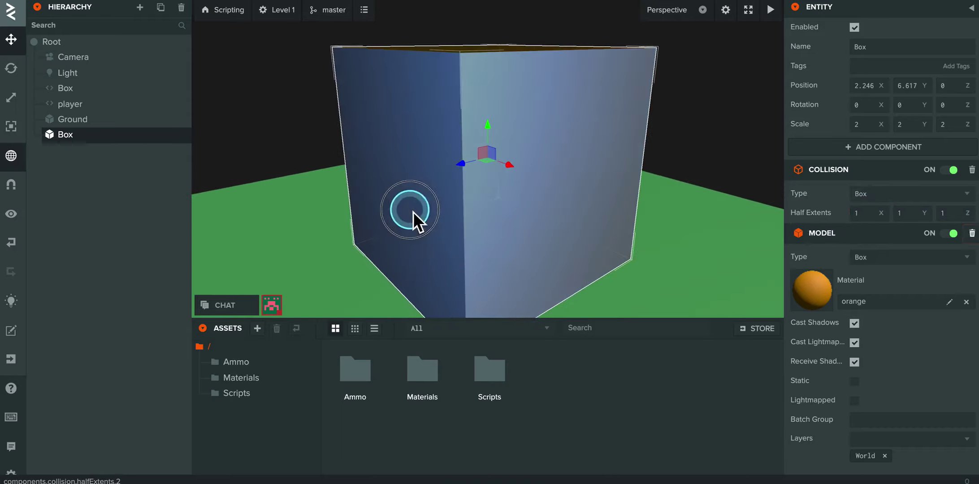
scroll(403, 272, "down", 2)
scroll(403, 272, "down", 2)
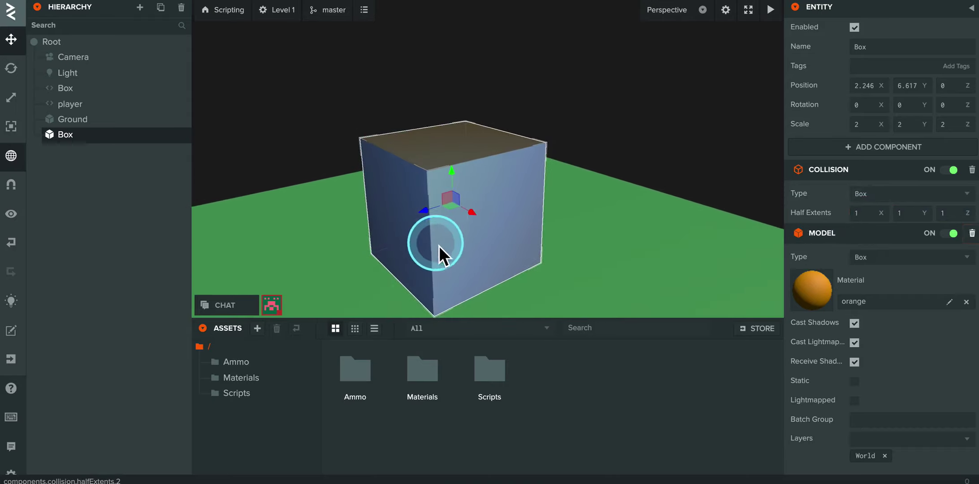
mouse_move(602, 228)
left_mouse_down()
mouse_move(608, 215)
mouse_move(608, 225)
left_mouse_up()
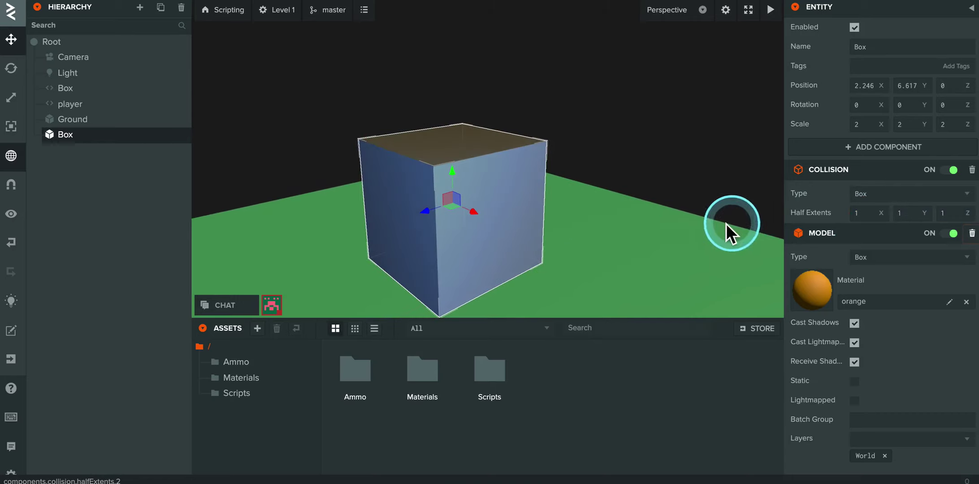
left_click_drag(678, 224, 694, 192)
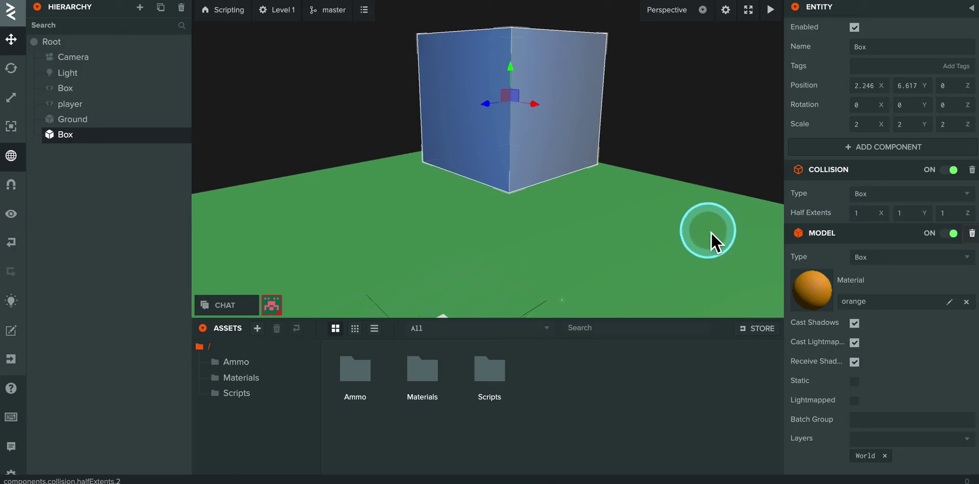
scroll(711, 233, "down", 4)
left_click_drag(700, 228, 654, 189)
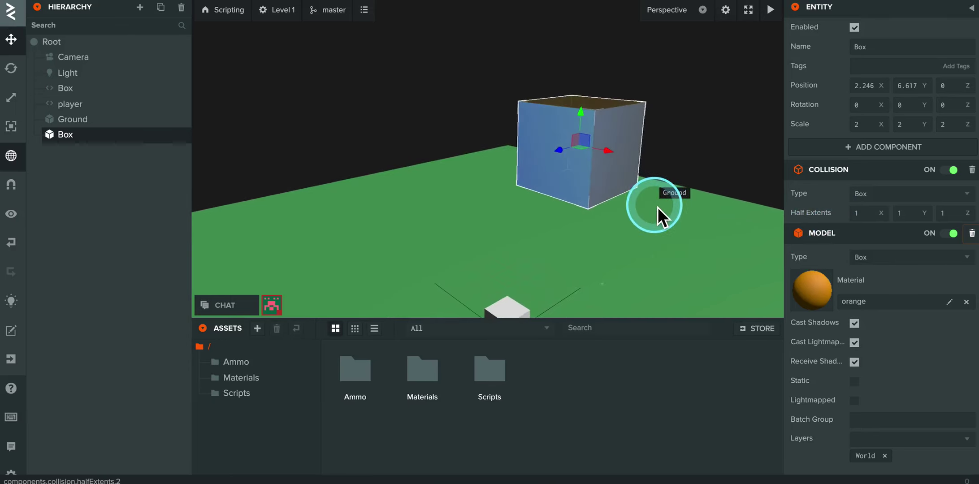
left_click_drag(691, 226, 648, 156)
scroll(675, 212, "down", 2)
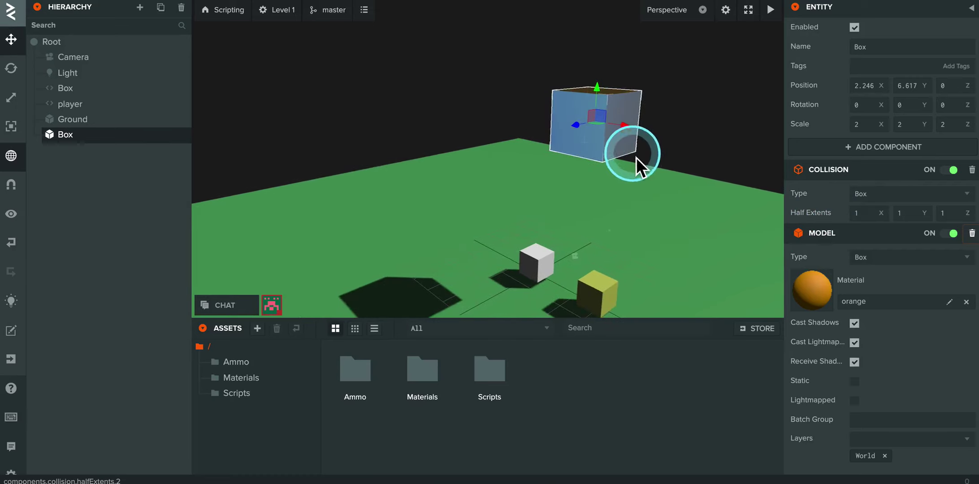
- Add a Collision component to the green Ground entity
left_click(673, 241)
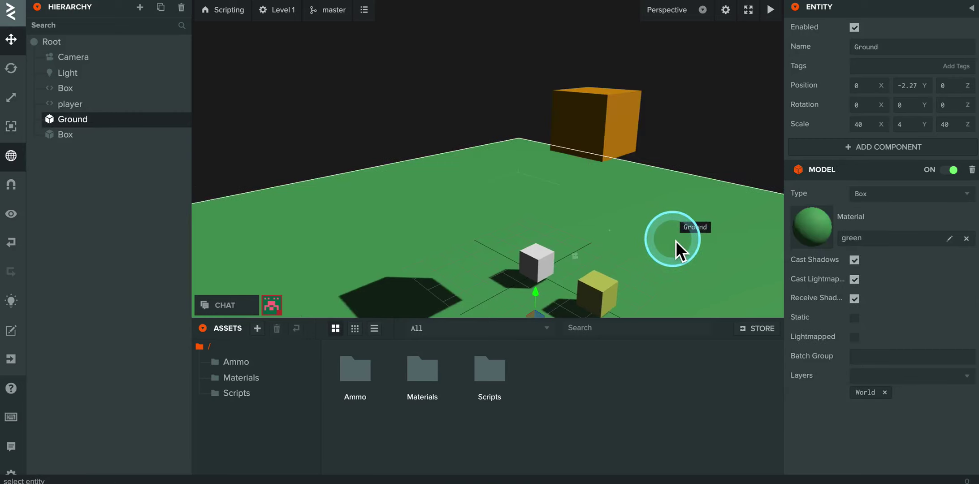
left_click(840, 148)
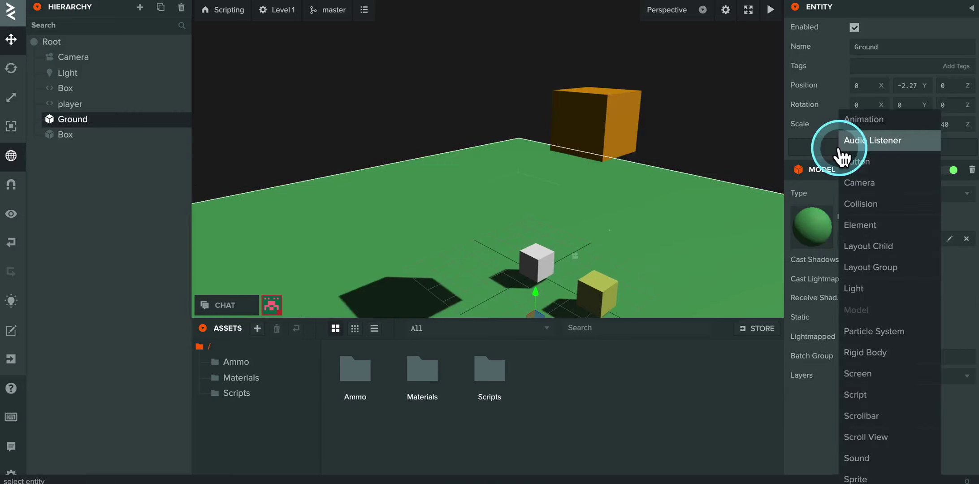
left_click(872, 204)
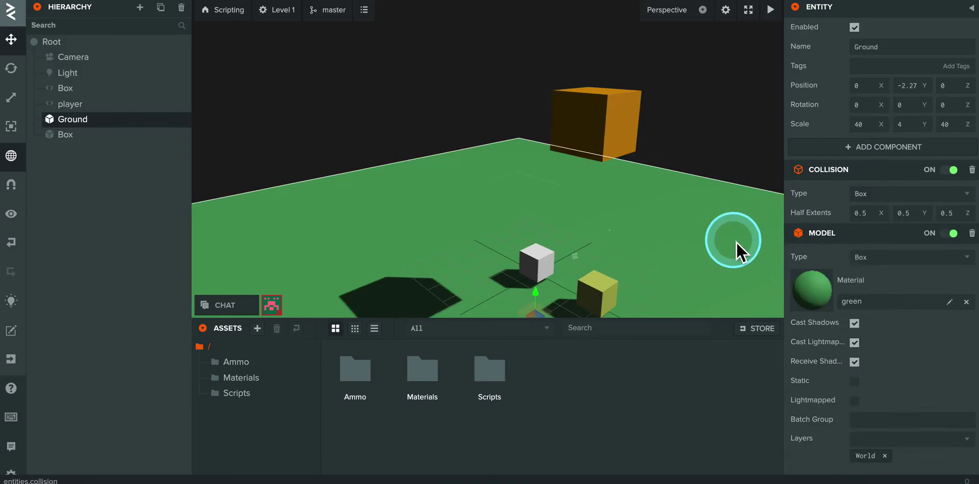
- Set the half extents of the Ground's collision box to 20 on X, 2 on Y and 20 on Z
scroll(692, 238, "down", 3)
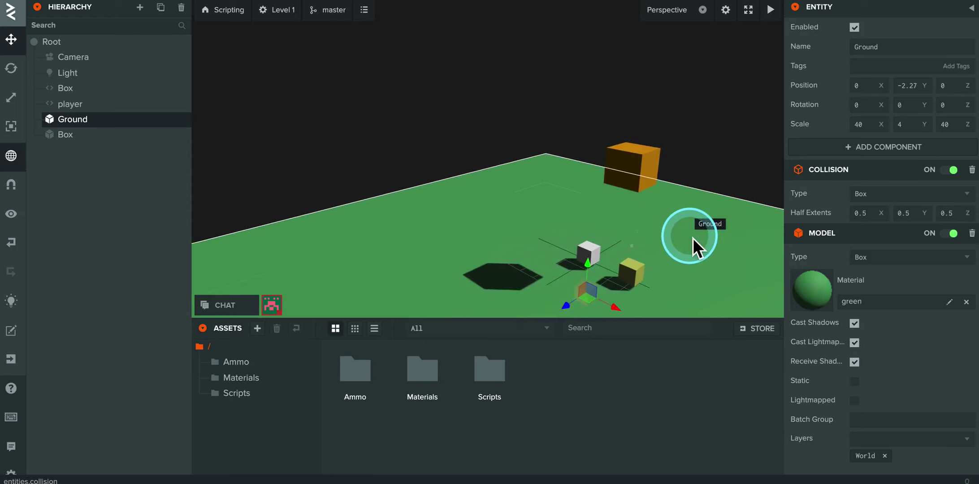
left_click(857, 148)
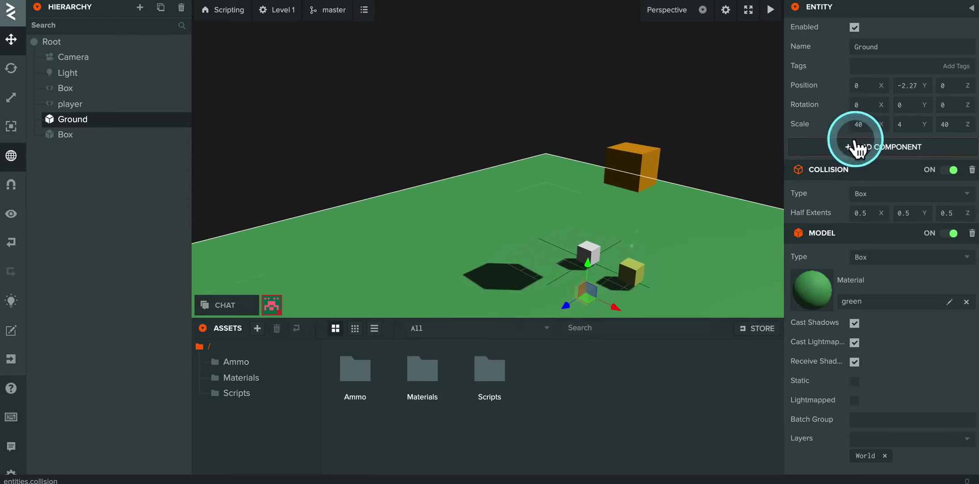
left_click(906, 131)
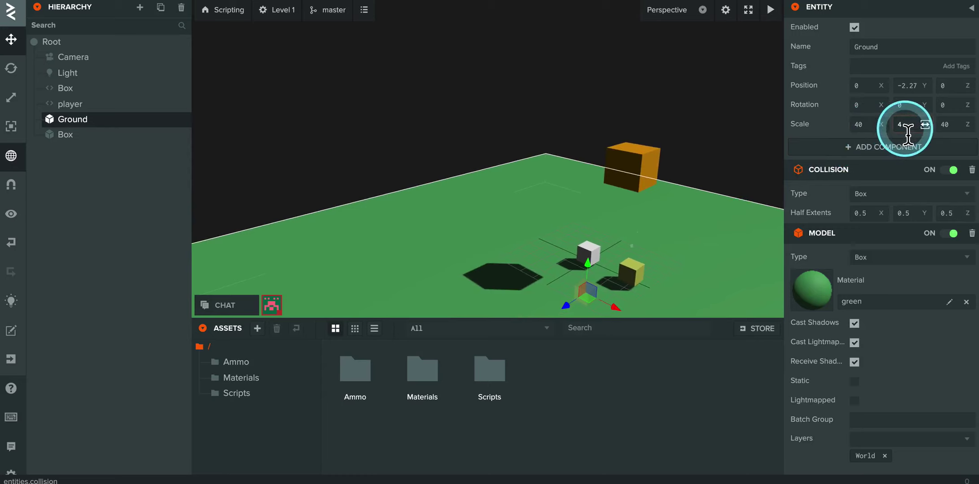
left_click(850, 223)
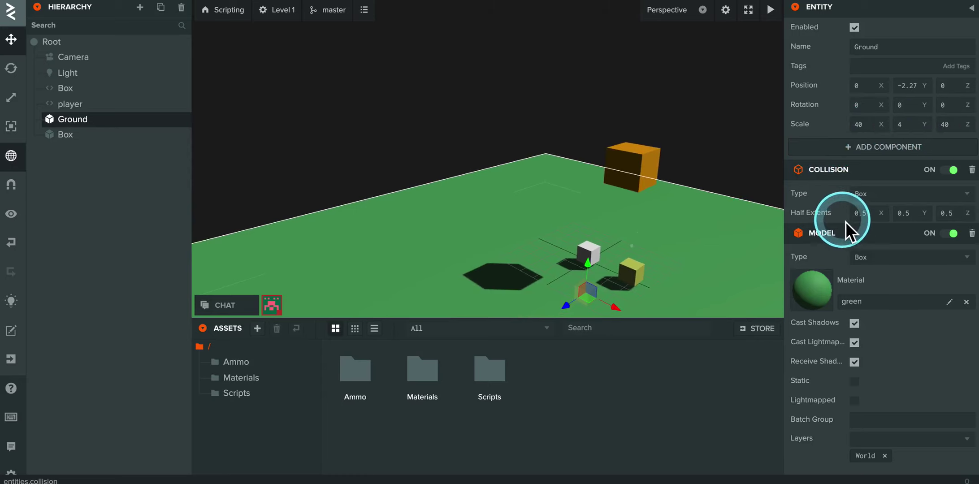
left_click_drag(705, 266, 655, 150)
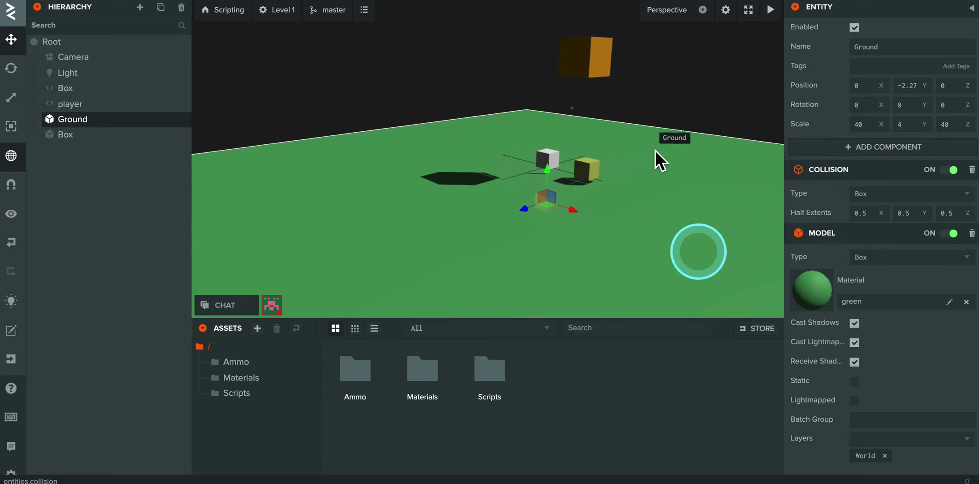
middle_click_drag(655, 150, 652, 138)
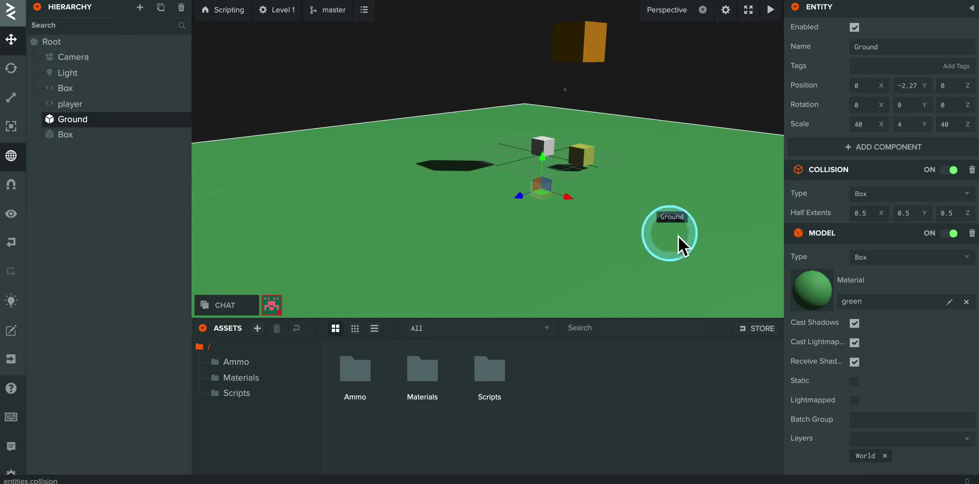
left_click(850, 213)
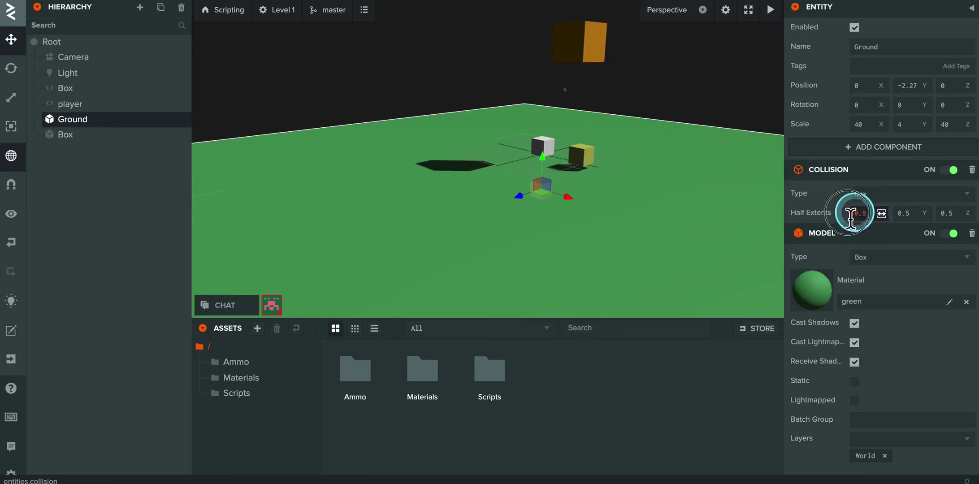
type("20")
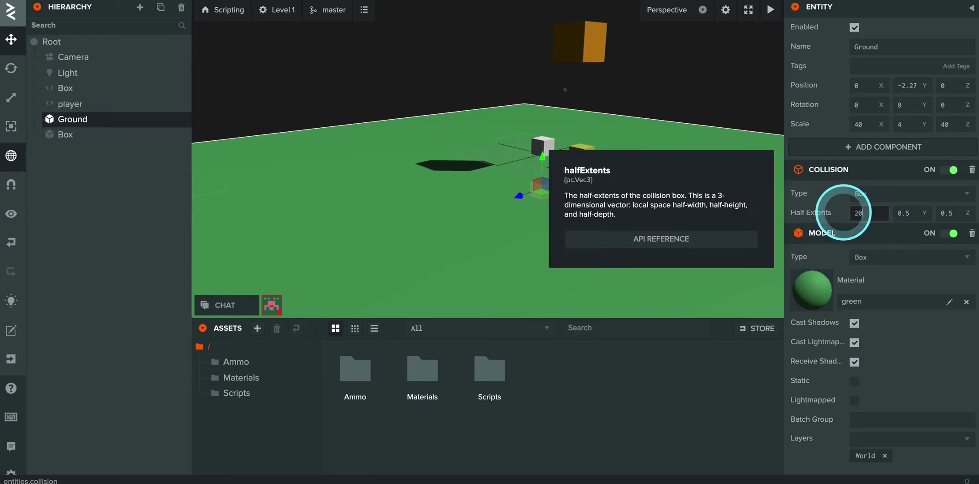
key("Tab")
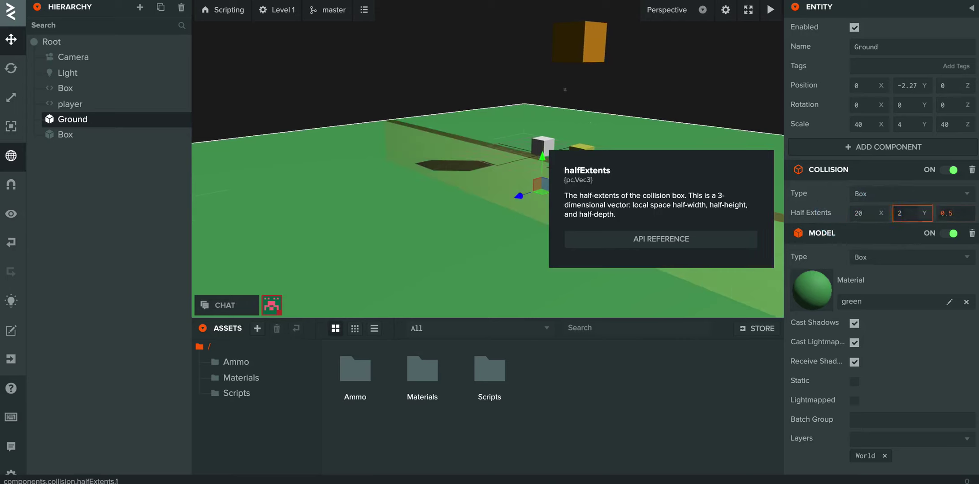
key("Tab")
type("20")
key("Return")
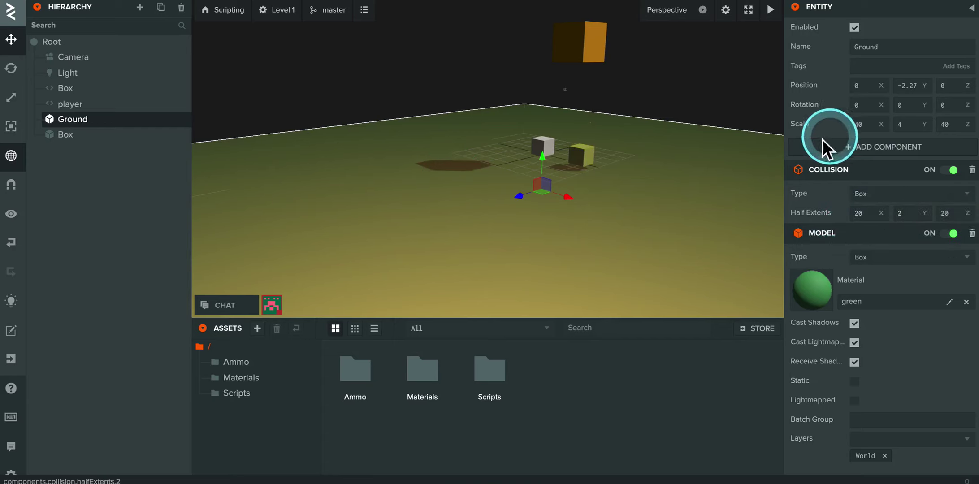
- Add a Rigid Body component to the orange Box
left_click(591, 55)
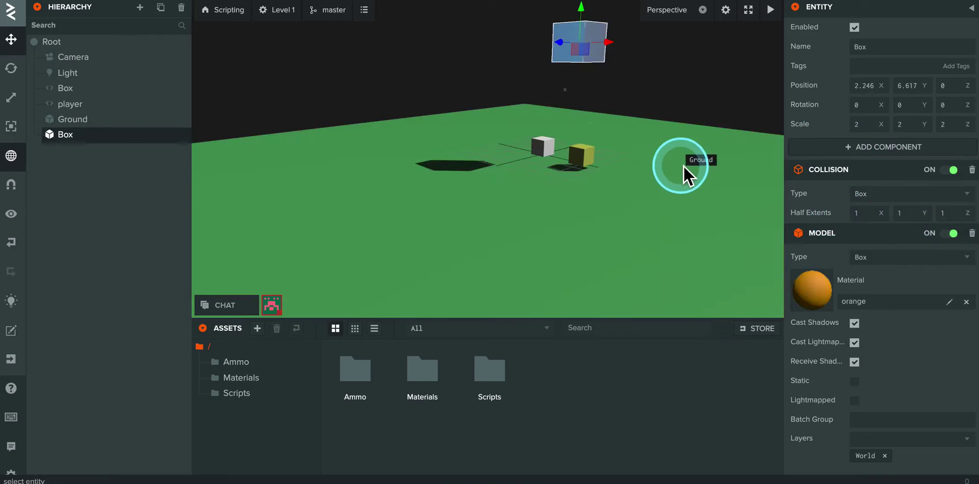
middle_click_drag(677, 127, 648, 163)
scroll(628, 171, "up", 5)
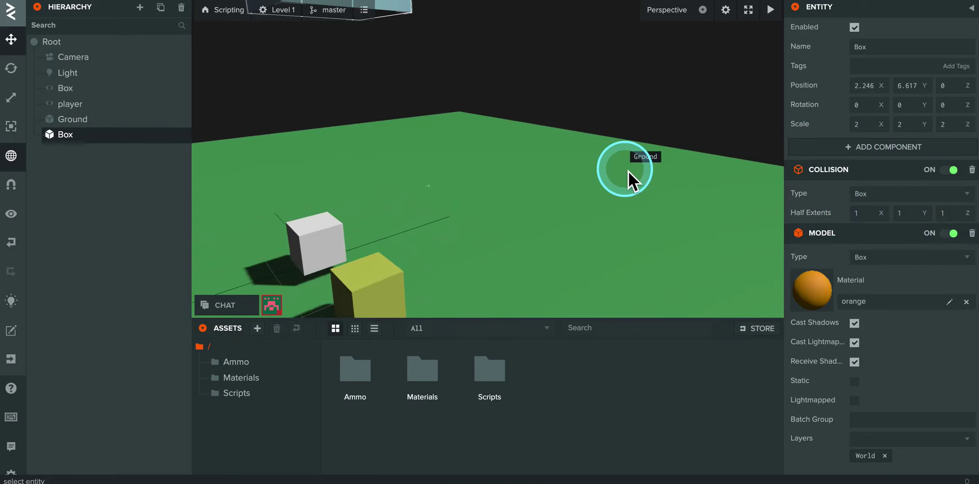
scroll(628, 170, "down", 3)
scroll(628, 170, "down", 2)
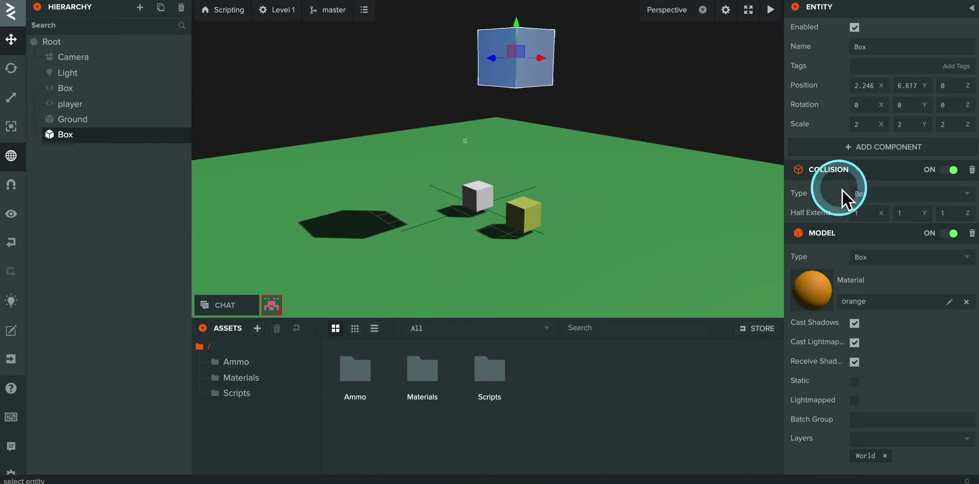
left_click(848, 148)
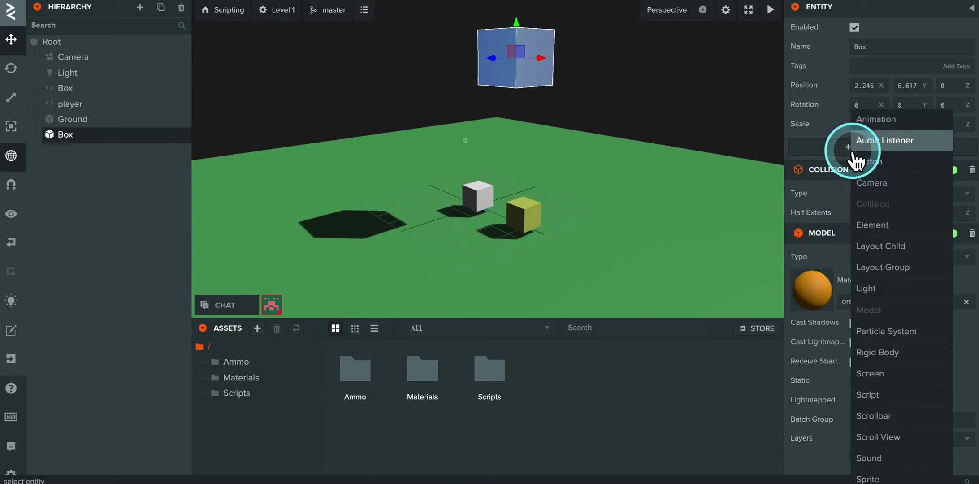
left_click(888, 353)
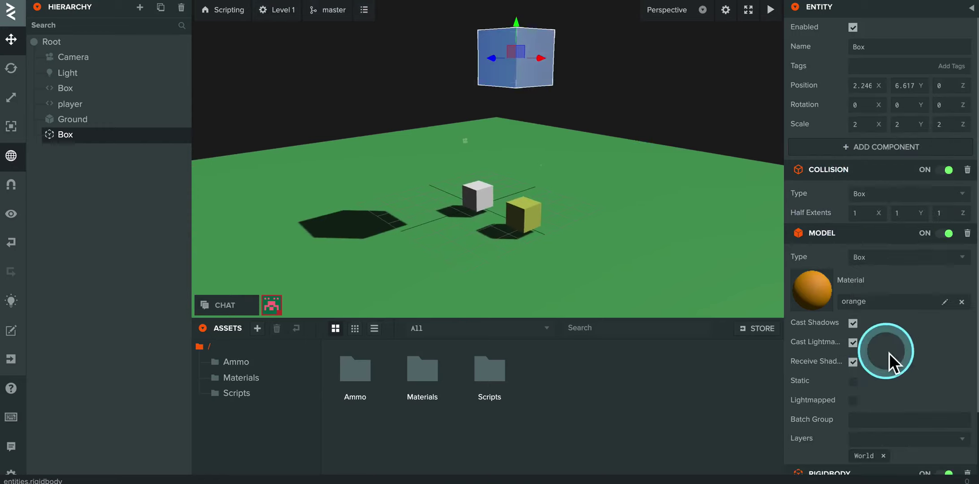
scroll(870, 373, "down", 2)
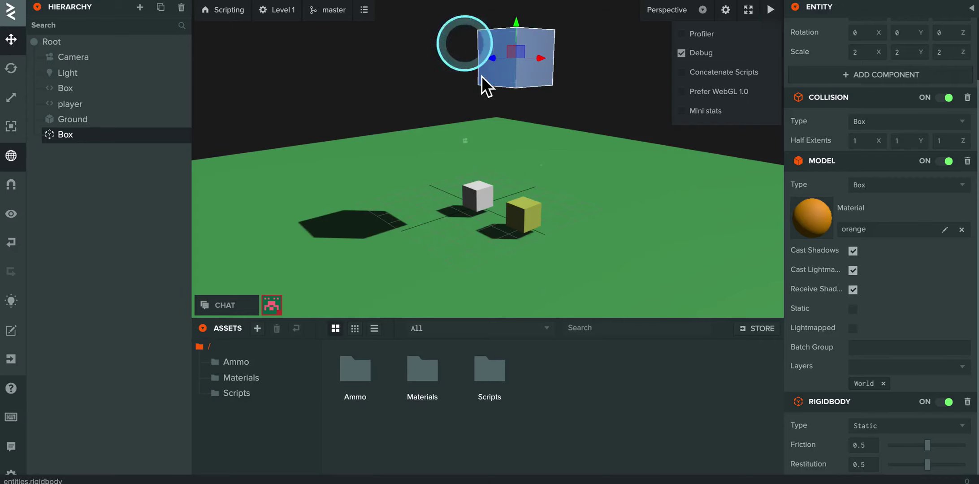
- Move the Camera back and up to about X 13.03, Y 11.54, Z 12.10 so its view includes the orange Box
left_click(85, 57)
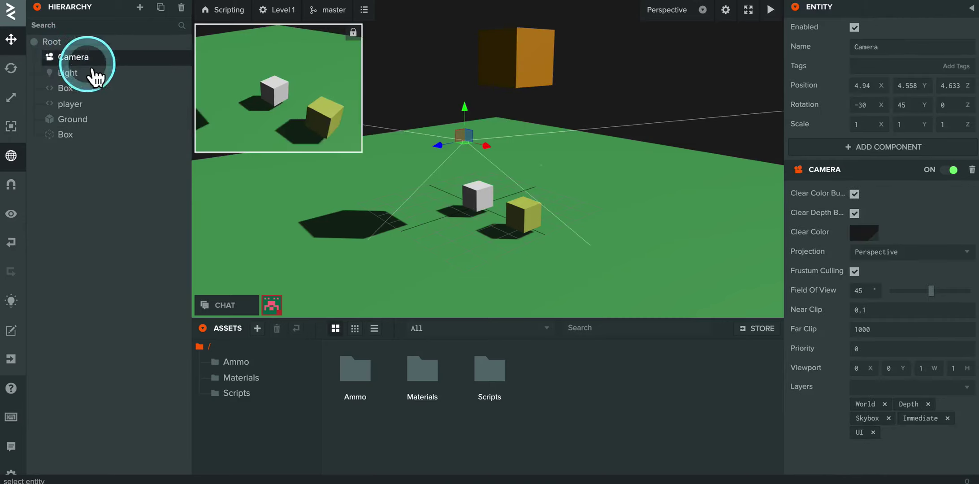
left_click_drag(445, 238, 436, 310)
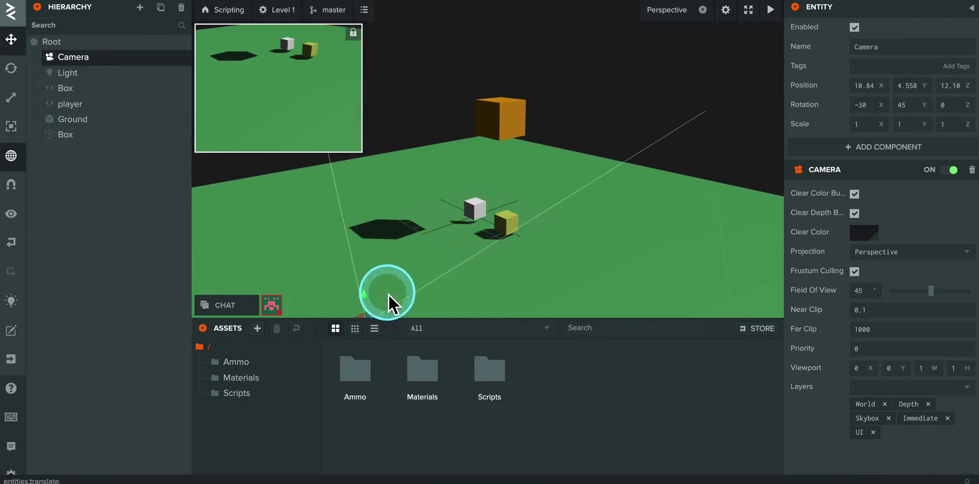
left_click_drag(368, 296, 370, 83)
scroll(469, 180, "down", 5)
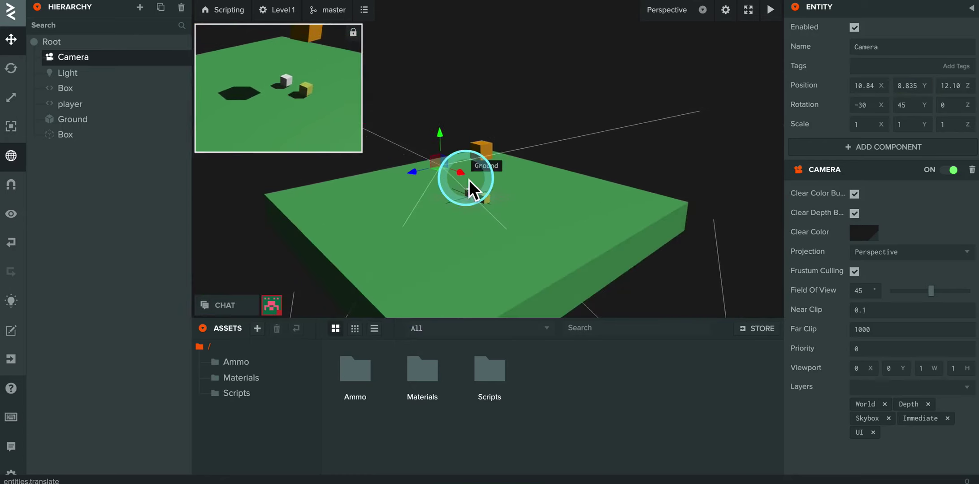
left_click_drag(462, 173, 459, 109)
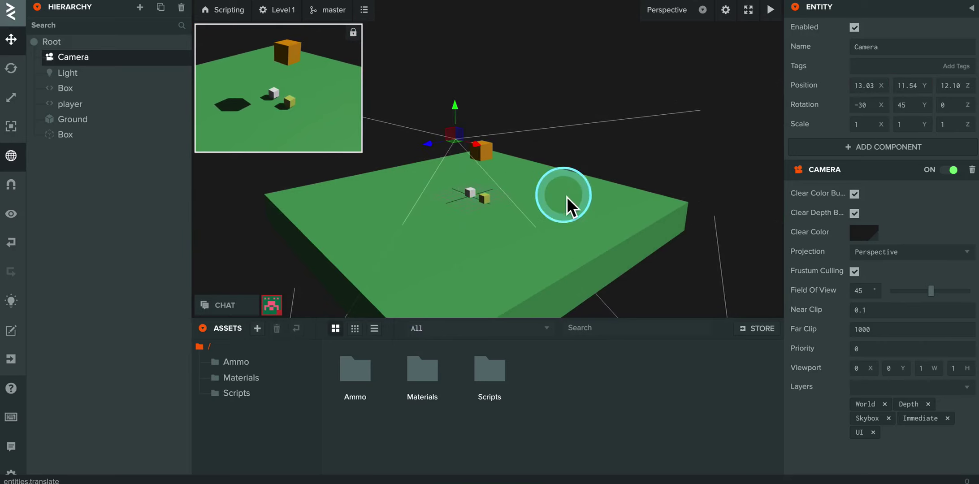
- Set the Rigid Body type of the orange Box to Dynamic
scroll(568, 181, "up", 3)
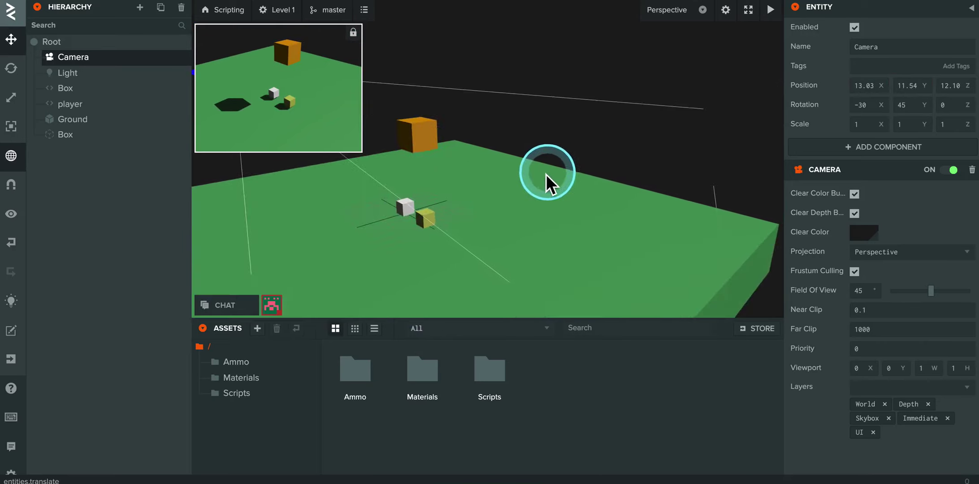
left_click(421, 141)
scroll(474, 188, "up", 3)
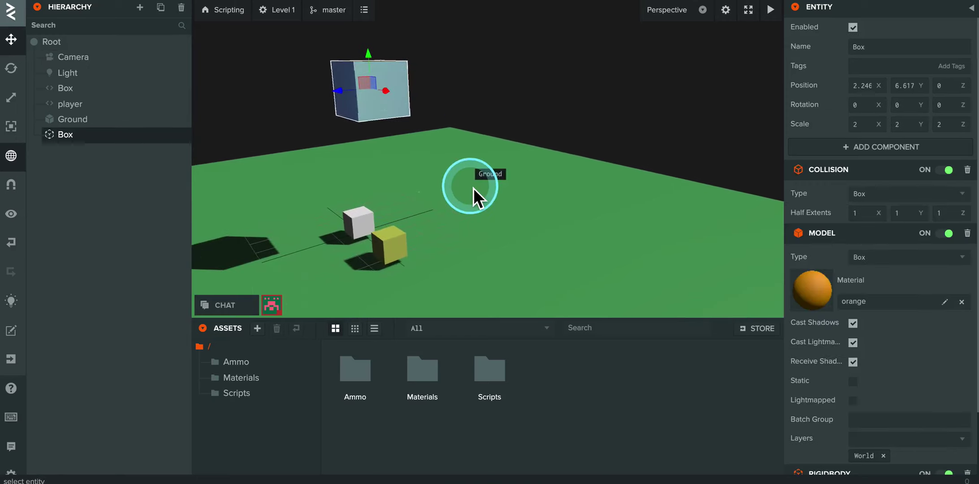
scroll(868, 383, "down", 3)
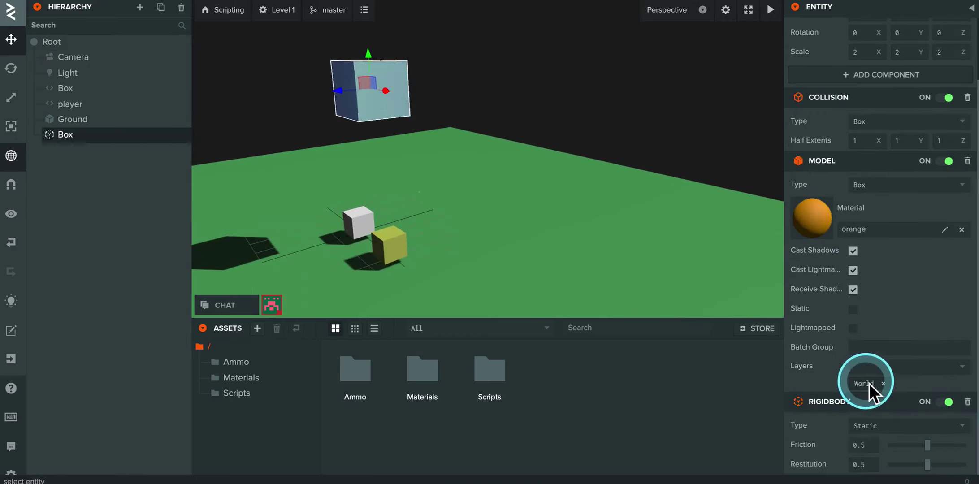
left_click(902, 366)
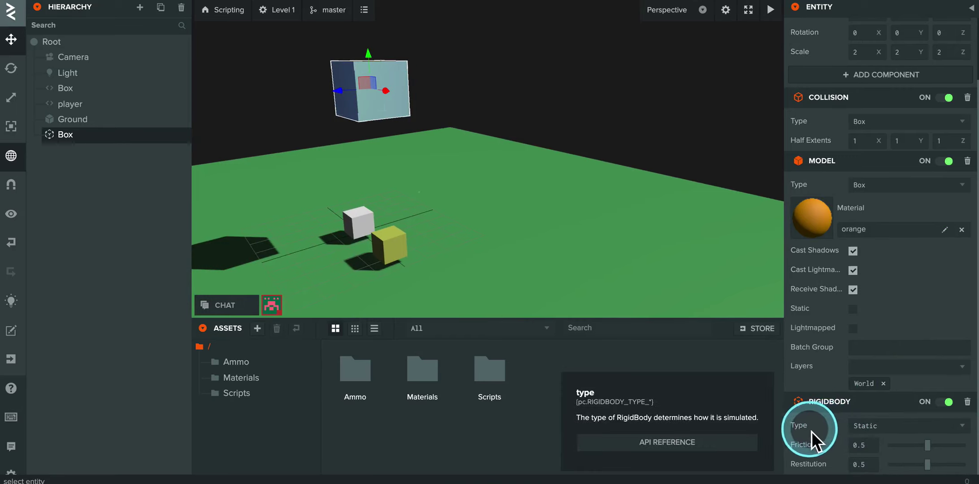
left_click(911, 430)
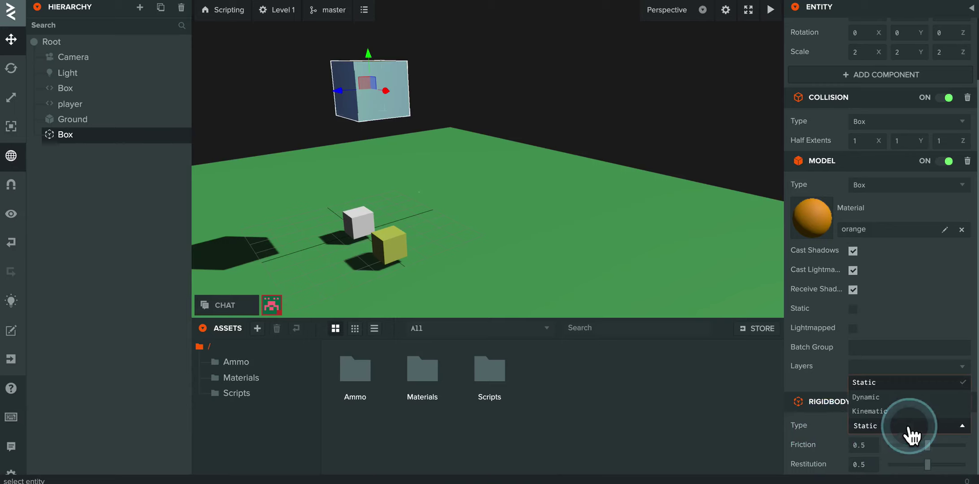
left_click(894, 399)
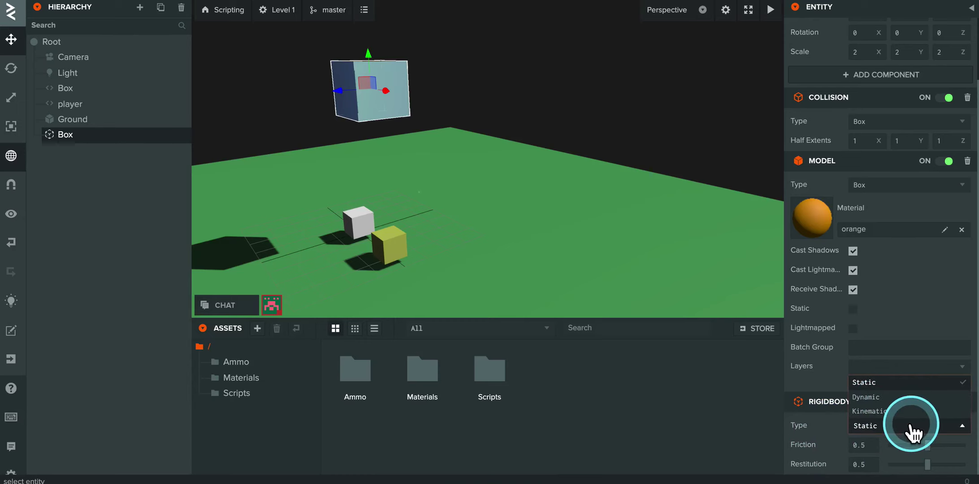
left_click(895, 398)
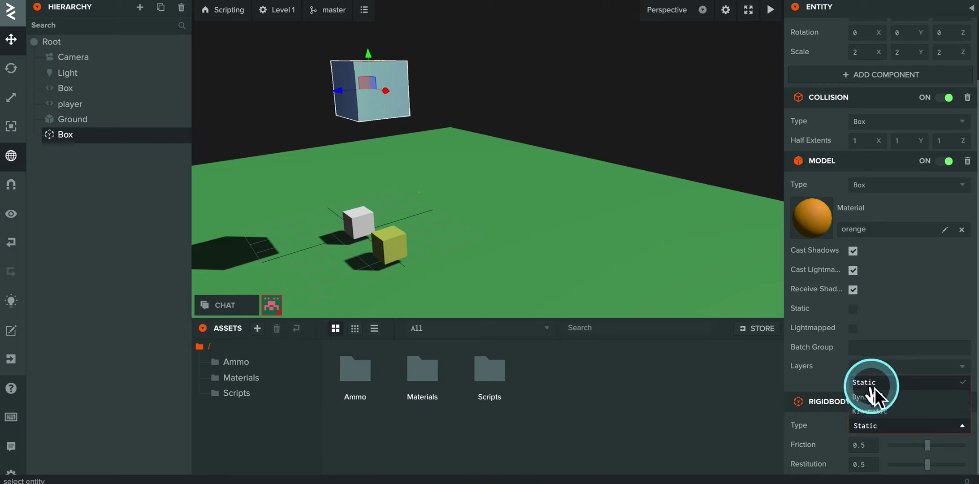
left_click(899, 425)
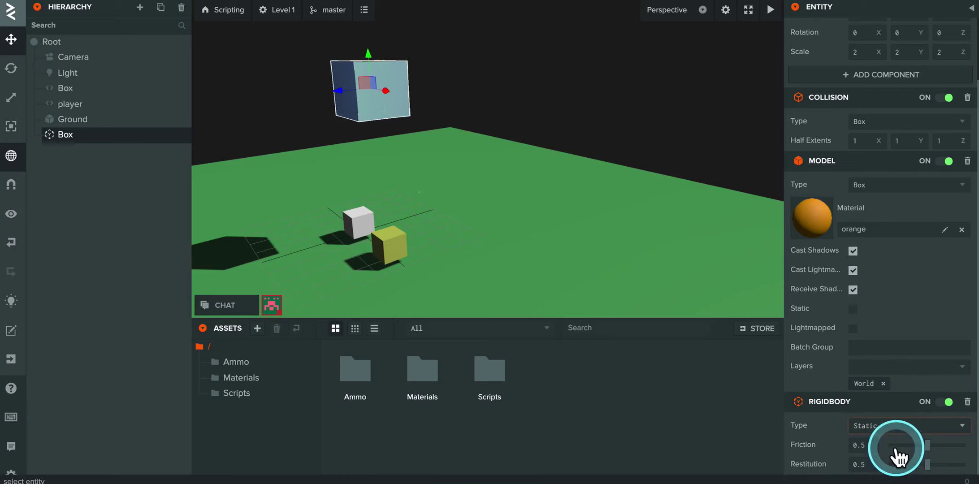
mouse_move(830, 410)
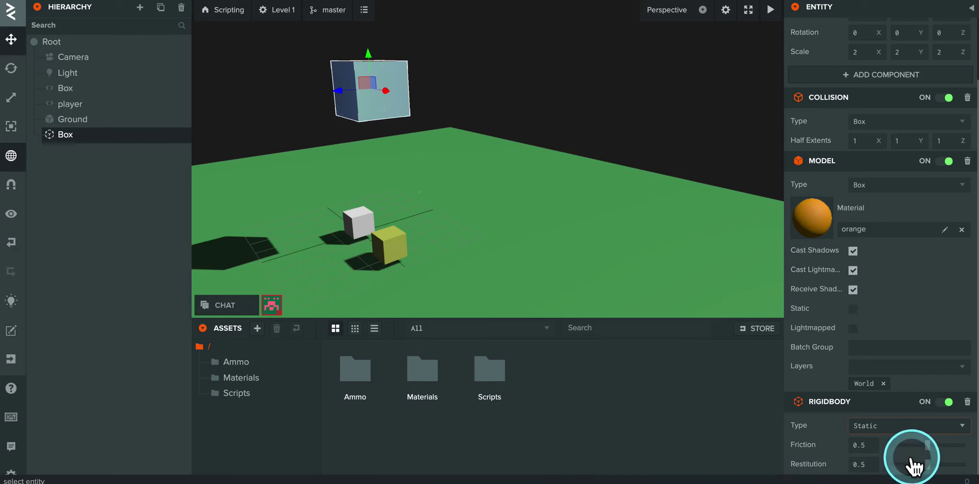
left_click(903, 430)
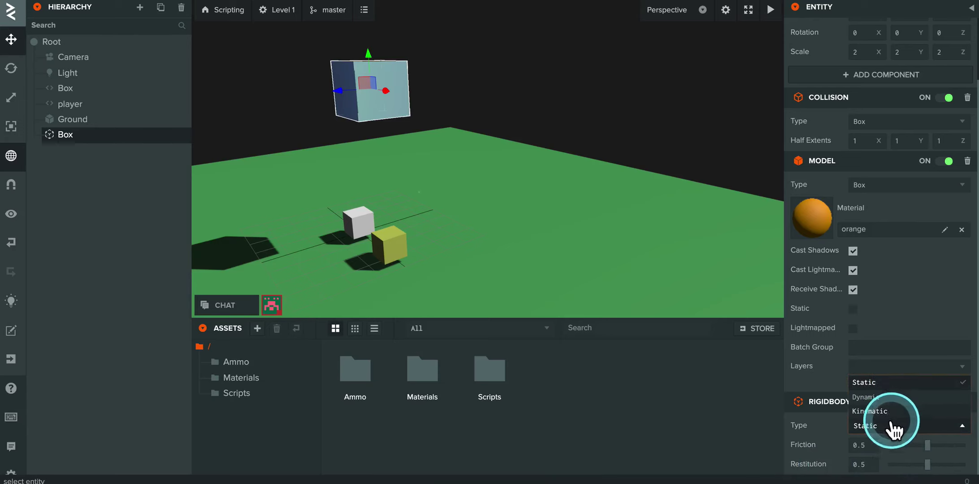
left_click(887, 398)
scroll(901, 455, "down", 3)
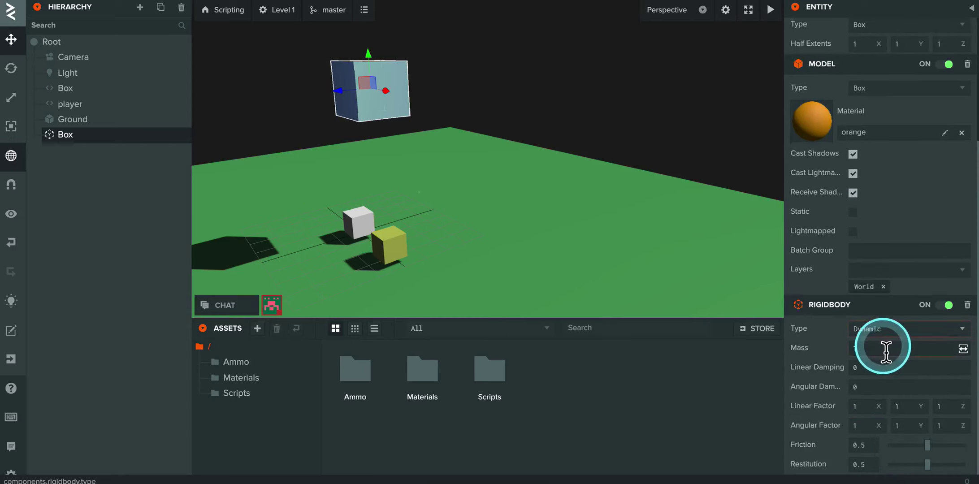
- Add a Rigid Body component to the green Ground entity and try the physics in the running level
left_click(559, 229)
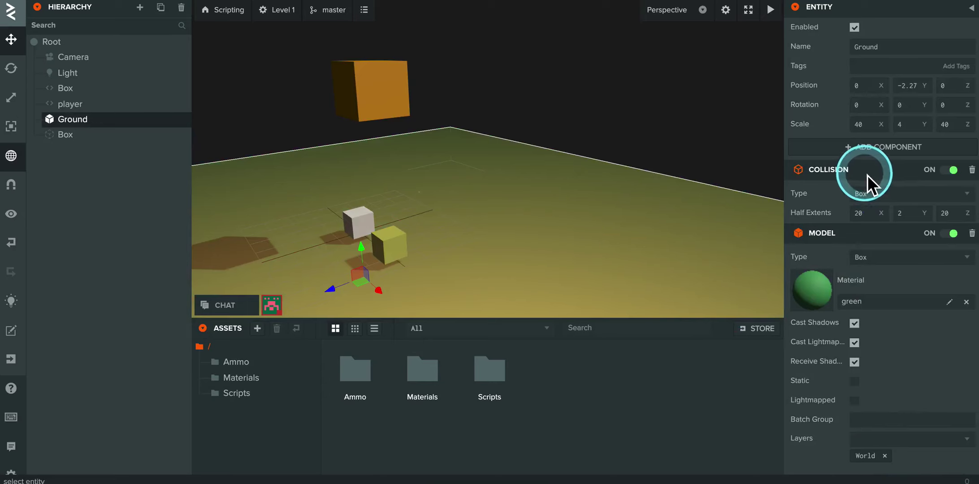
left_click(870, 151)
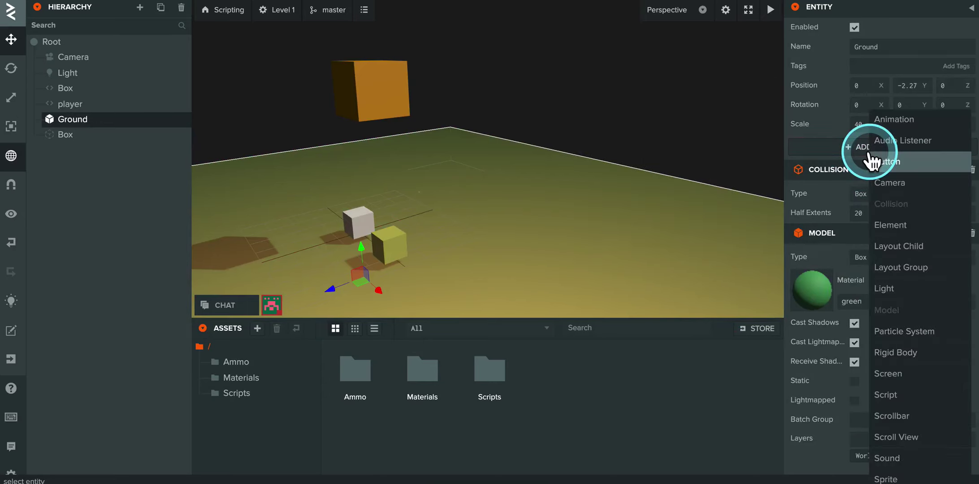
left_click(918, 356)
scroll(919, 358, "down", 2)
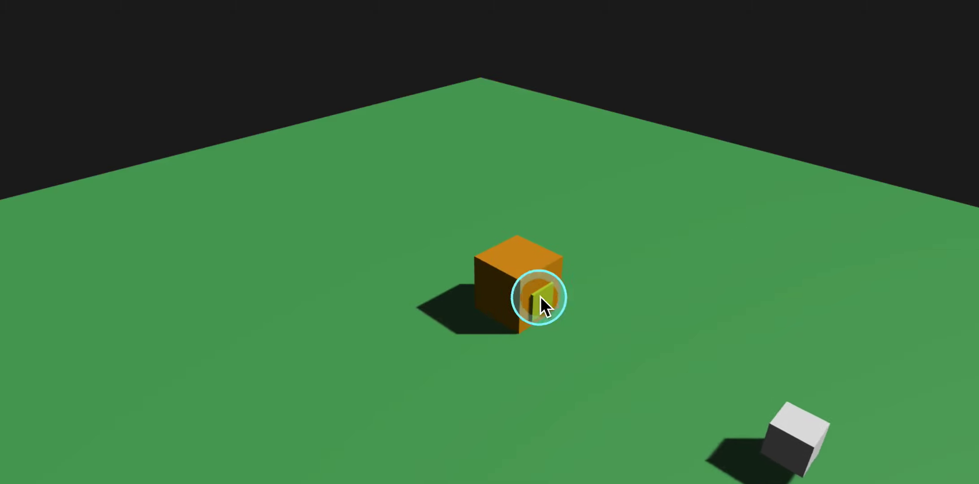
left_click_drag(540, 296, 656, 350)
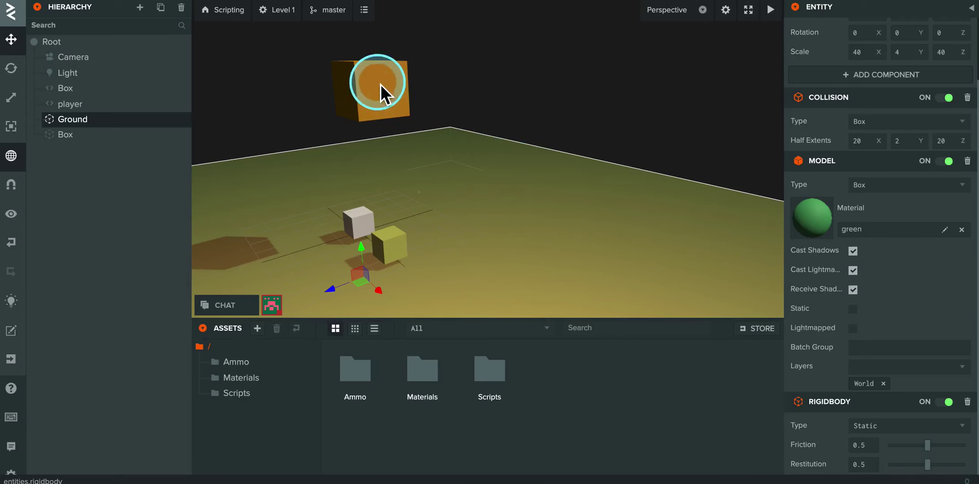
- Set the restitution of the orange Box's rigid body to 1
left_click(381, 84)
scroll(860, 336, "down", 5)
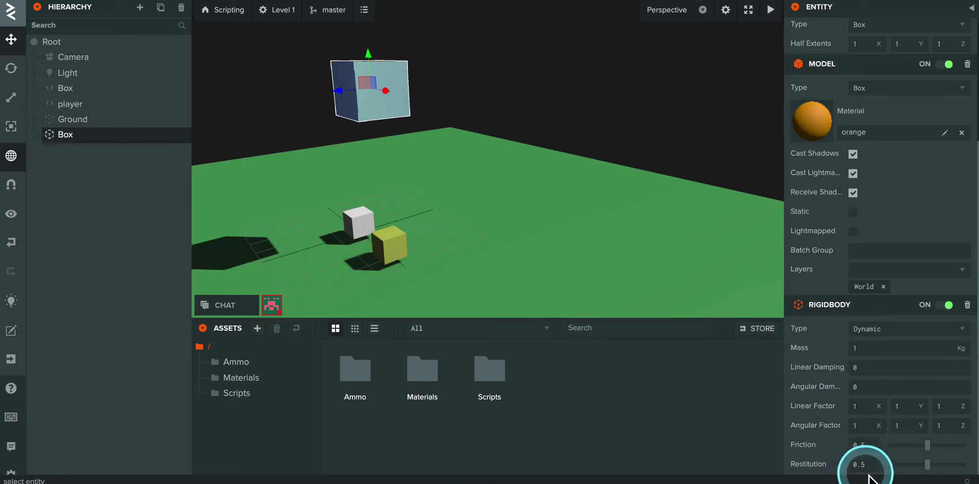
left_click_drag(927, 465, 965, 464)
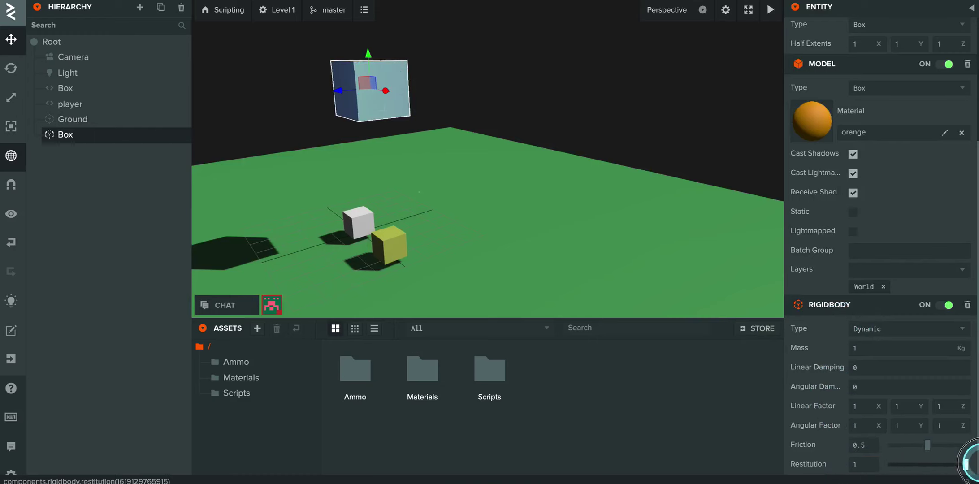
- Set the restitution of the green Ground's rigid body to 1 and launch the level to test the bounce
left_click(545, 216)
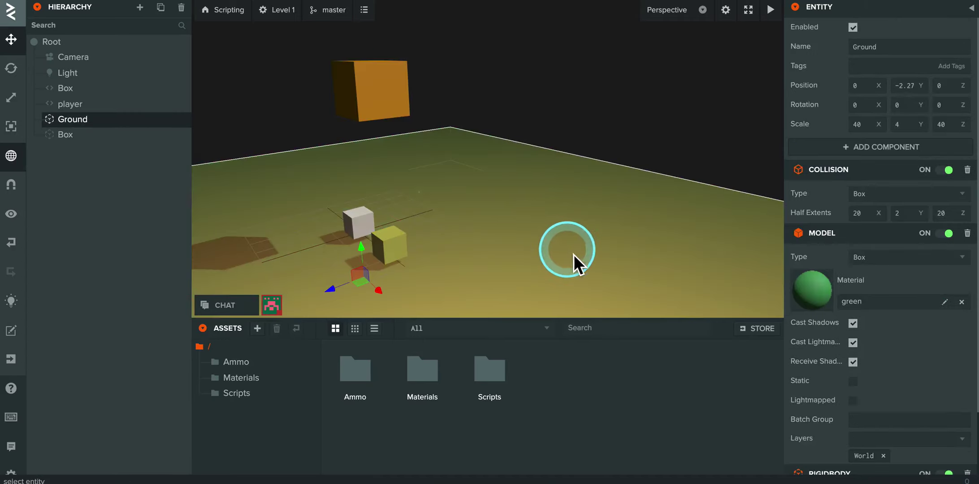
scroll(843, 381, "down", 2)
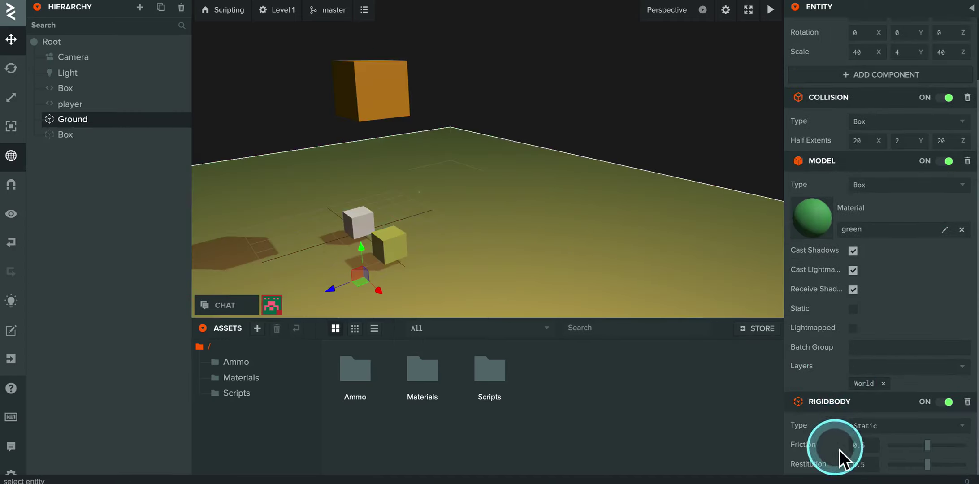
left_click_drag(927, 464, 965, 464)
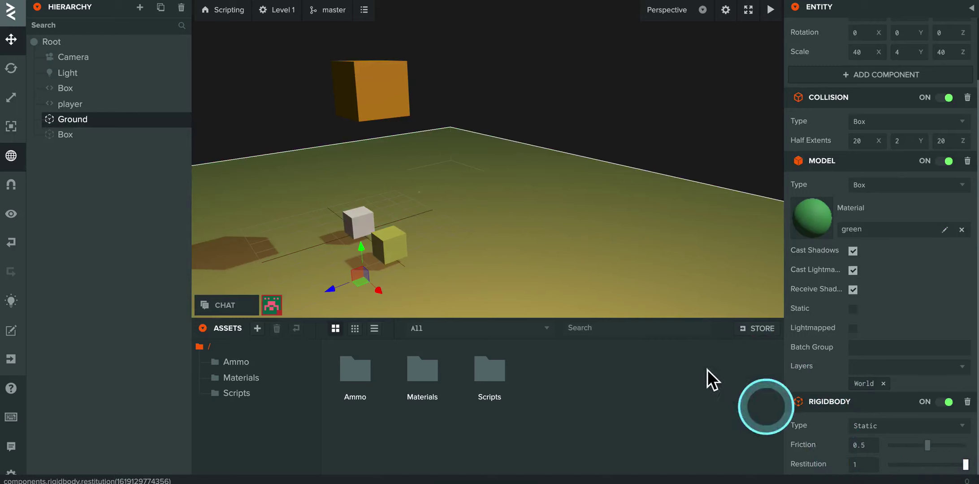
left_click(772, 10)
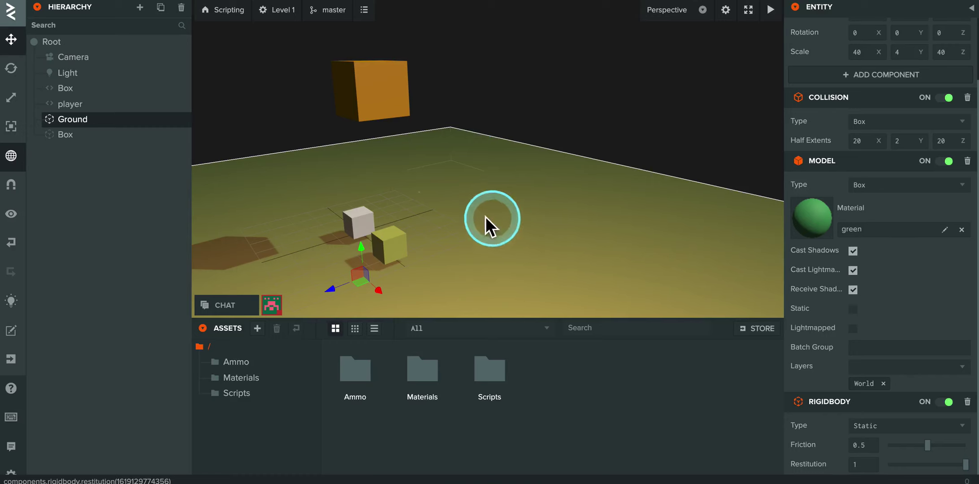
- Set the restitution of the orange Box's rigid body to 0.5
left_click(392, 95)
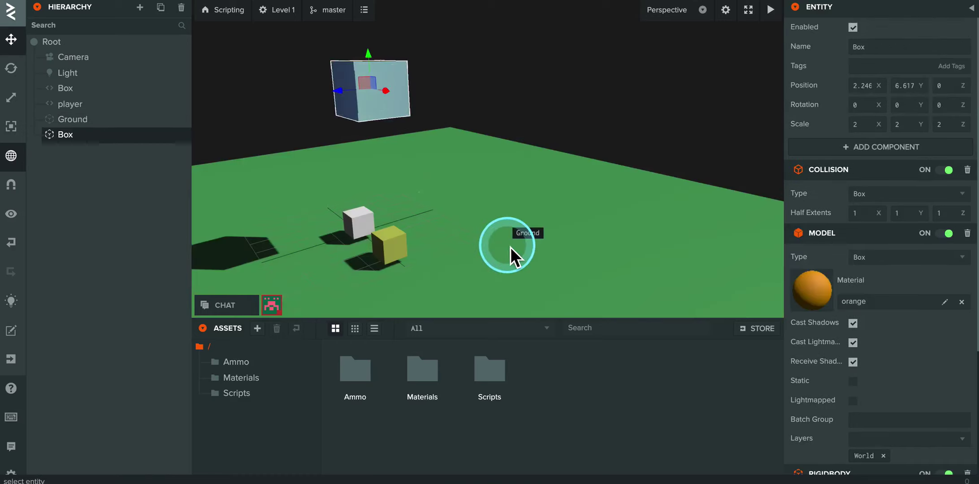
scroll(510, 247, "down", 2)
scroll(856, 397, "down", 4)
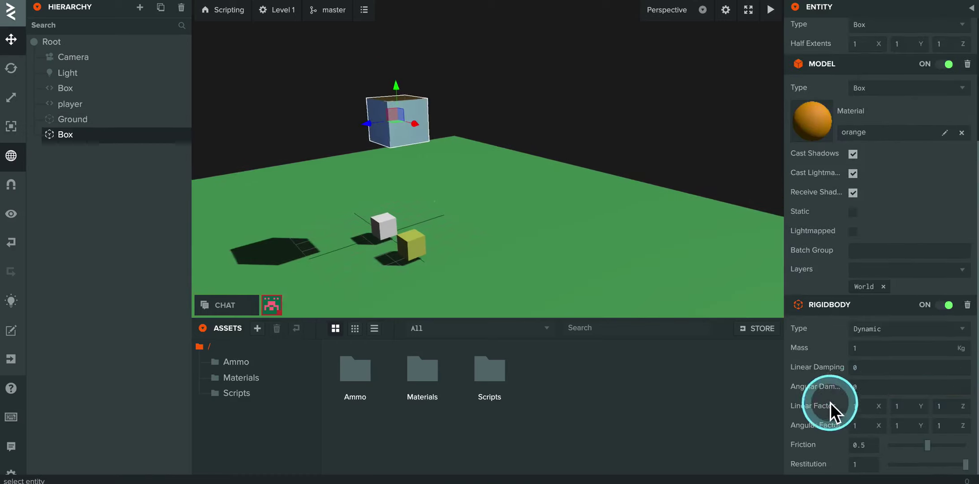
left_click(858, 464)
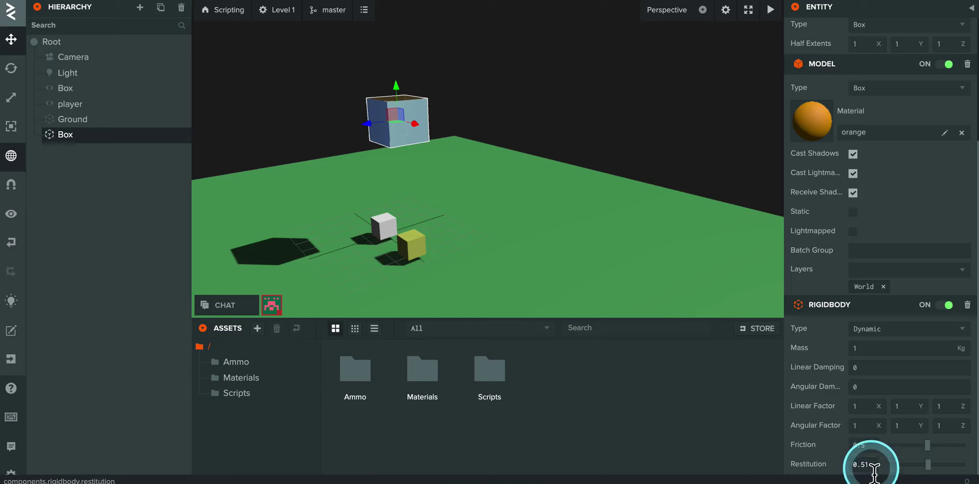
mouse_move(845, 472)
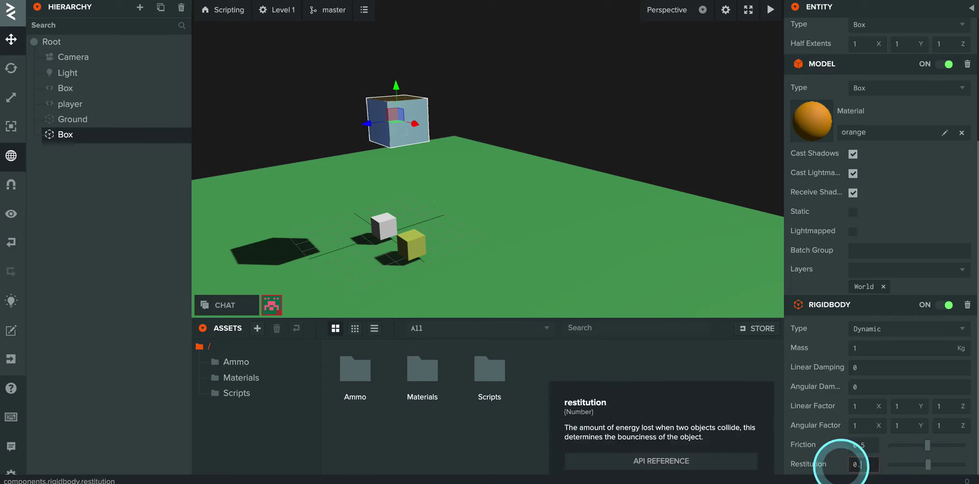
type("5")
key("Return")
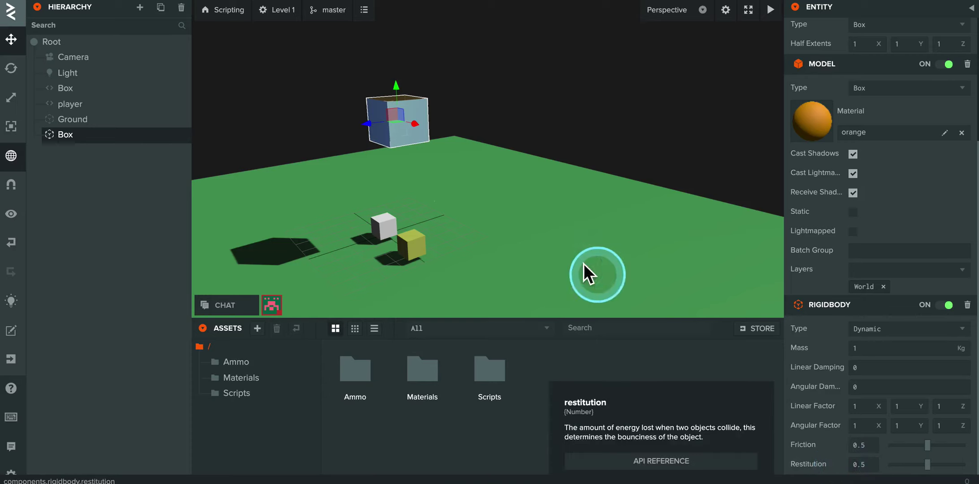
- Set the restitution of the green Ground's rigid body to 0.5
left_click(535, 242)
scroll(869, 439, "down", 2)
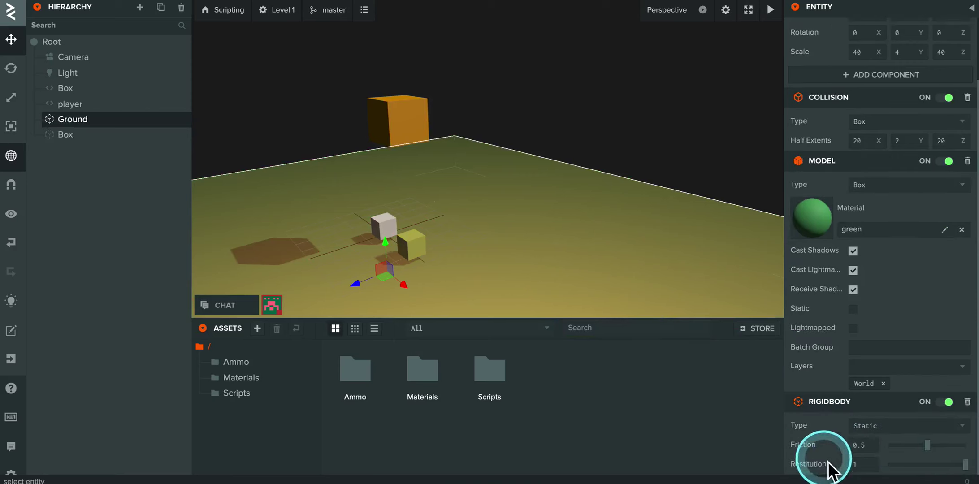
left_click(856, 467)
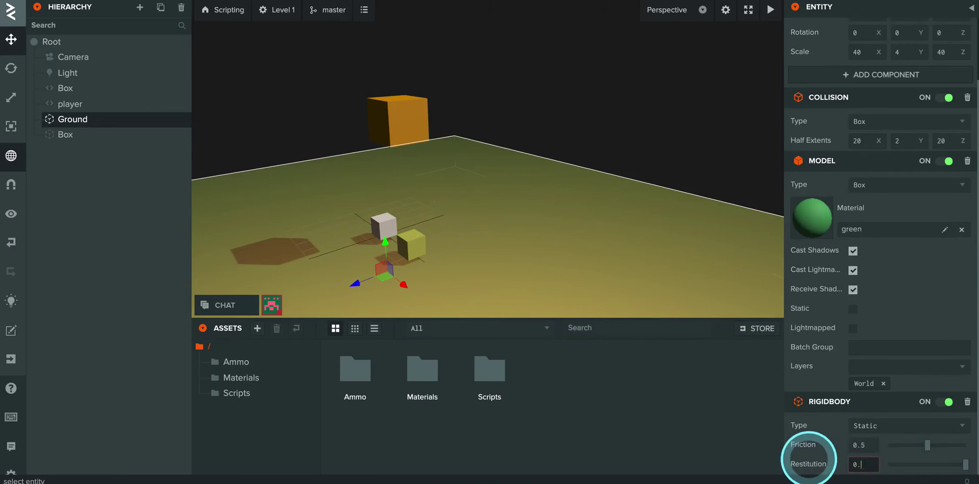
type("0.5")
key("Return")
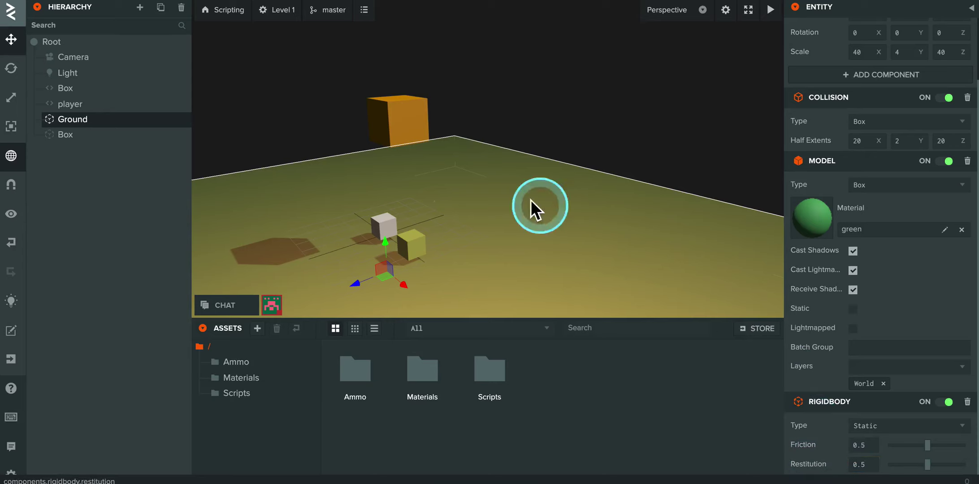
- Examine the orange Box above the green Ground and check the Ground's collision half extents against its shape
left_click(409, 118)
scroll(483, 210, "down", 3)
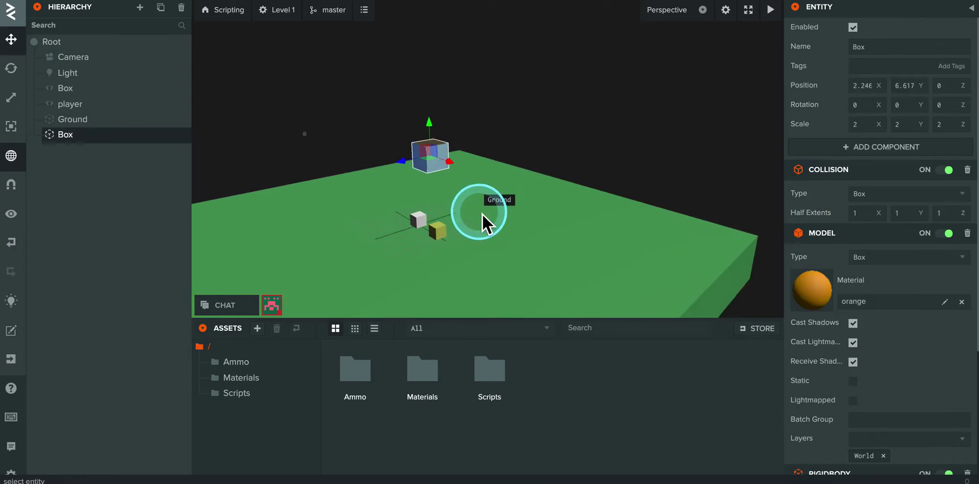
middle_click_drag(496, 221, 543, 171)
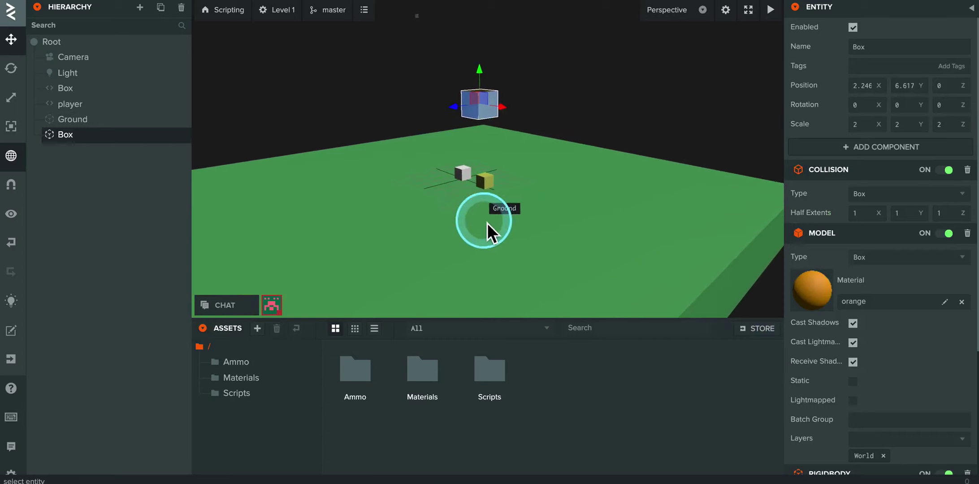
mouse_move(486, 223)
left_mouse_down()
mouse_move(527, 224)
mouse_move(478, 226)
left_mouse_up()
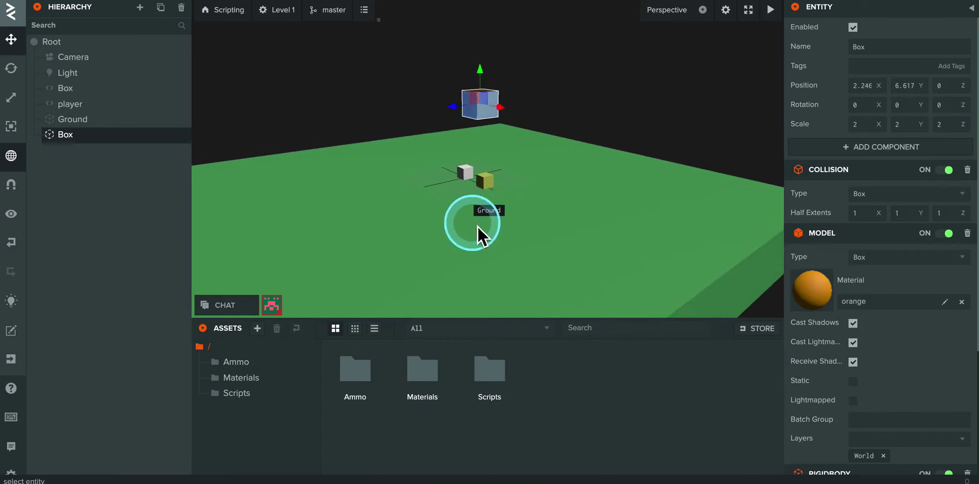
left_click(522, 247)
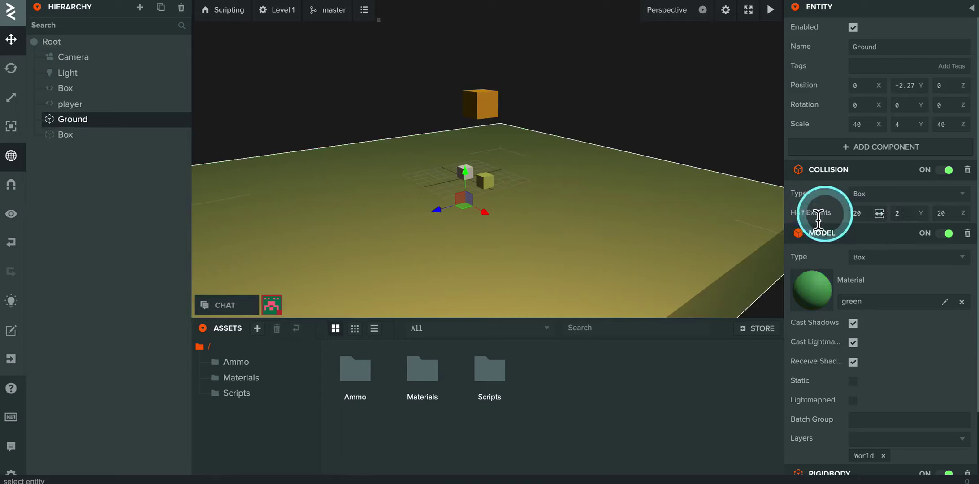
mouse_move(669, 256)
left_mouse_down()
mouse_move(570, 218)
mouse_move(620, 233)
mouse_move(582, 233)
mouse_move(657, 235)
mouse_move(652, 242)
mouse_move(636, 228)
mouse_move(668, 240)
left_mouse_up()
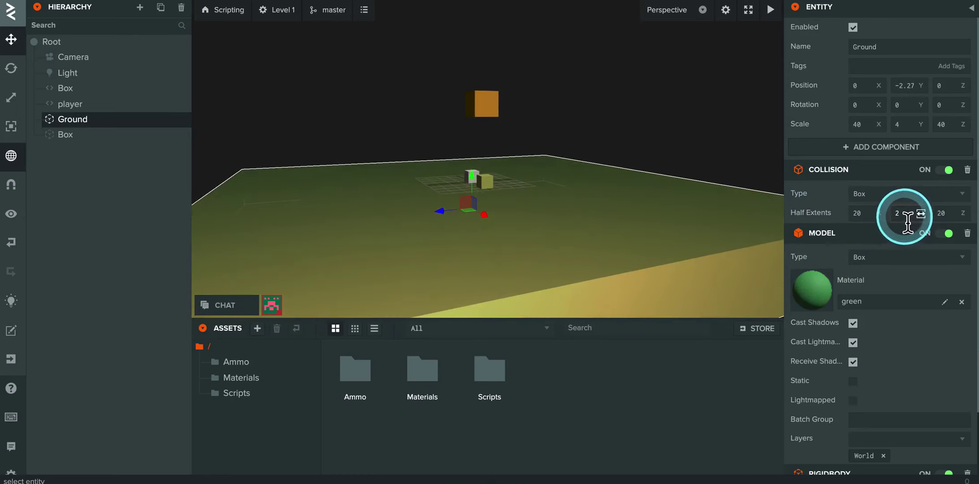
scroll(694, 263, "down", 1)
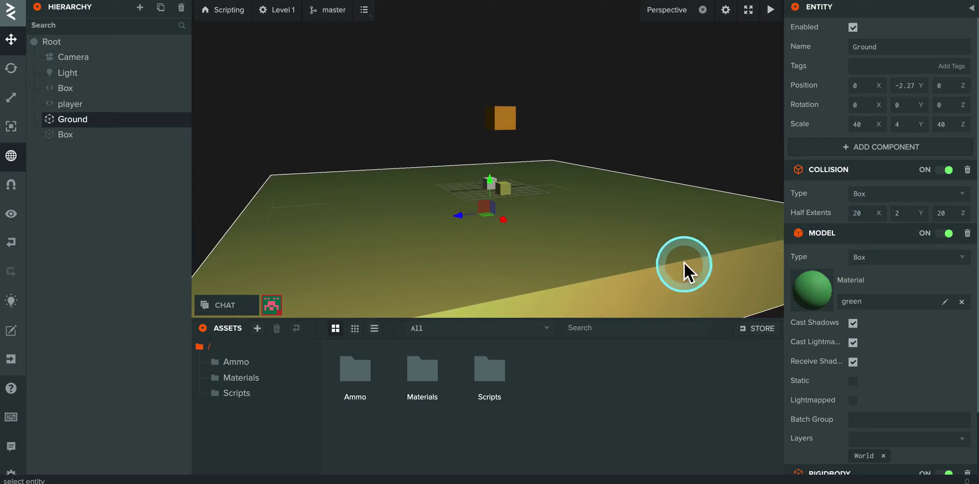
- Set the Ground's collision half extent Y to 4 and compare the collision box with the green shape from several angles
left_click(894, 215)
type("4")
key("Return")
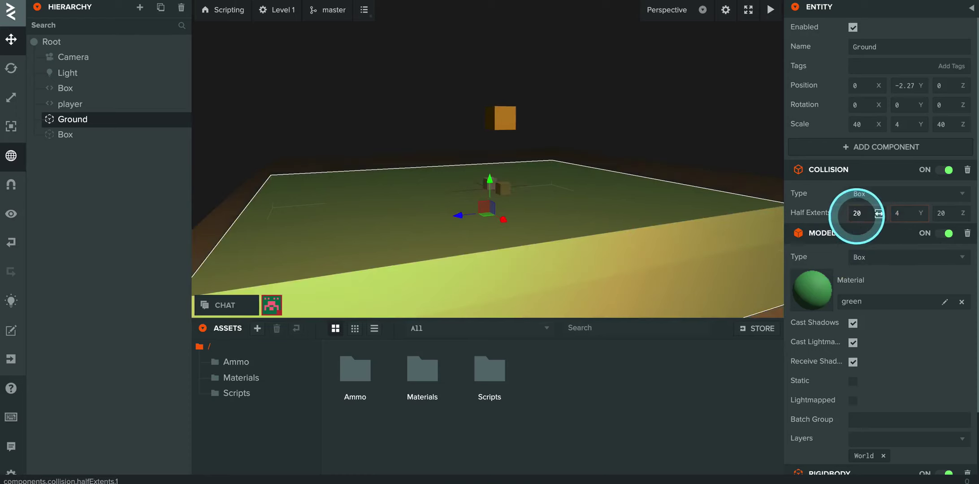
left_click(654, 111)
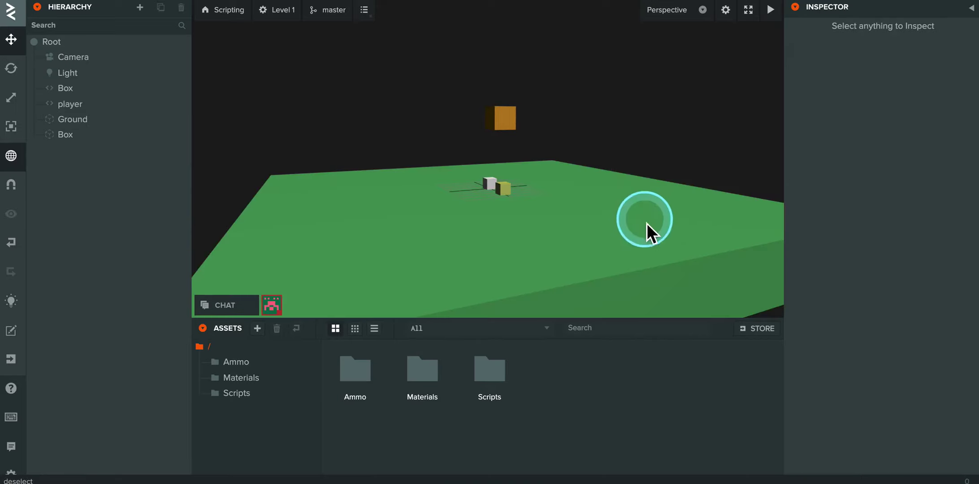
left_click(636, 242)
middle_click_drag(638, 258, 584, 82)
scroll(642, 229, "down", 3)
left_click_drag(644, 242, 719, 233)
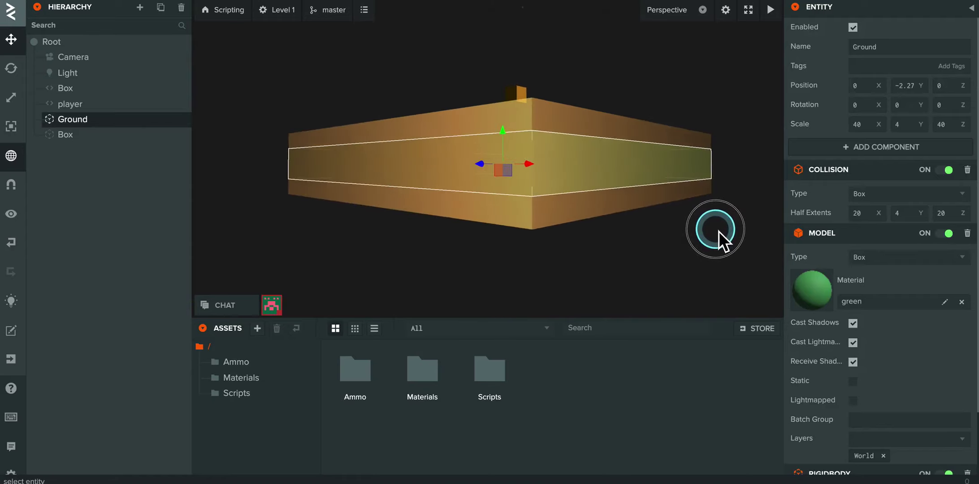
left_click_drag(622, 256, 609, 299)
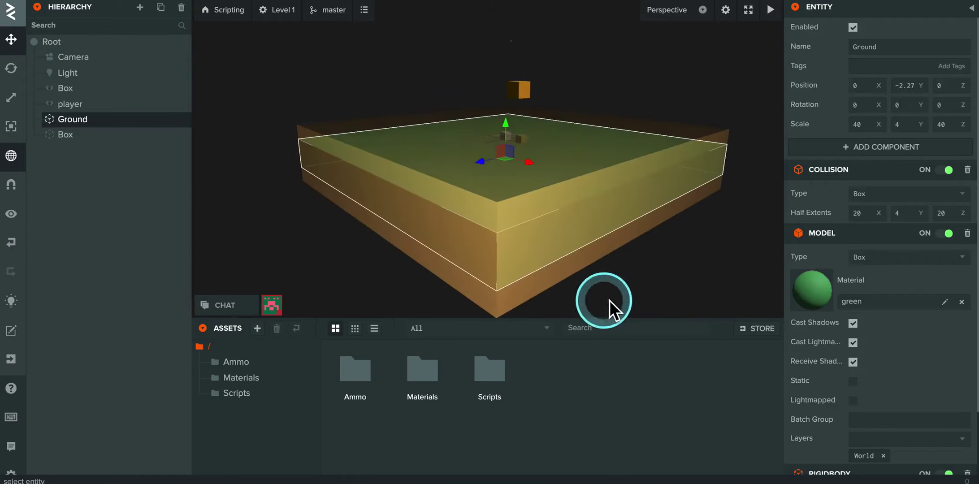
scroll(566, 170, "up", 10)
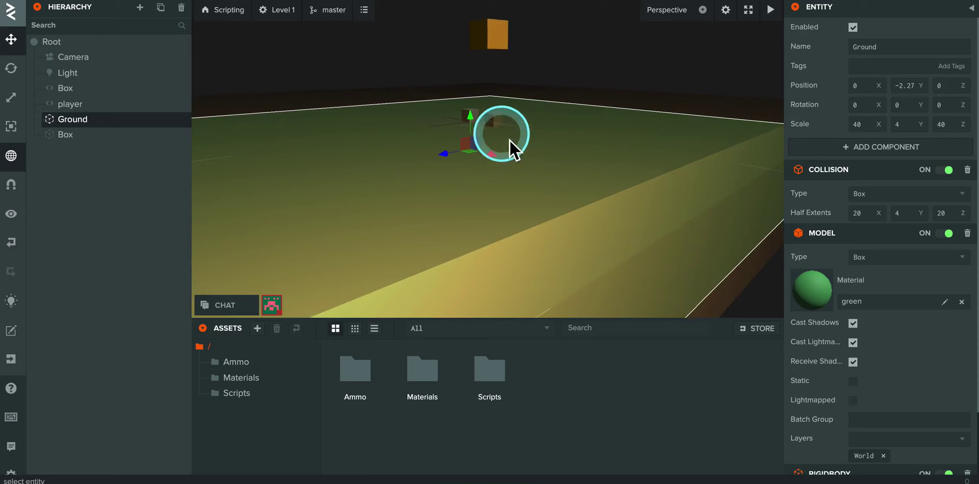
scroll(538, 157, "down", 5)
- Launch the level, check where the orange Box rests relative to the green Ground, and move the player around
mouse_move(772, 14)
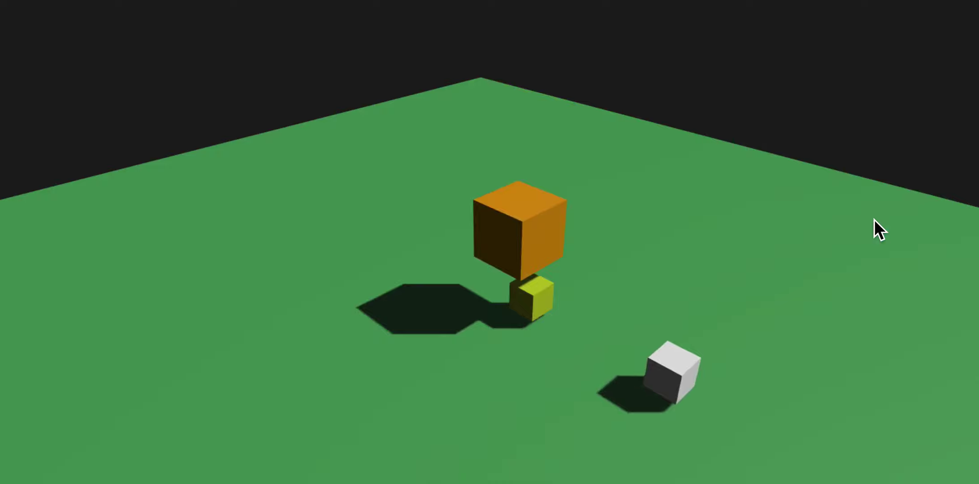
left_click(658, 280)
left_click(545, 305)
left_click(530, 285)
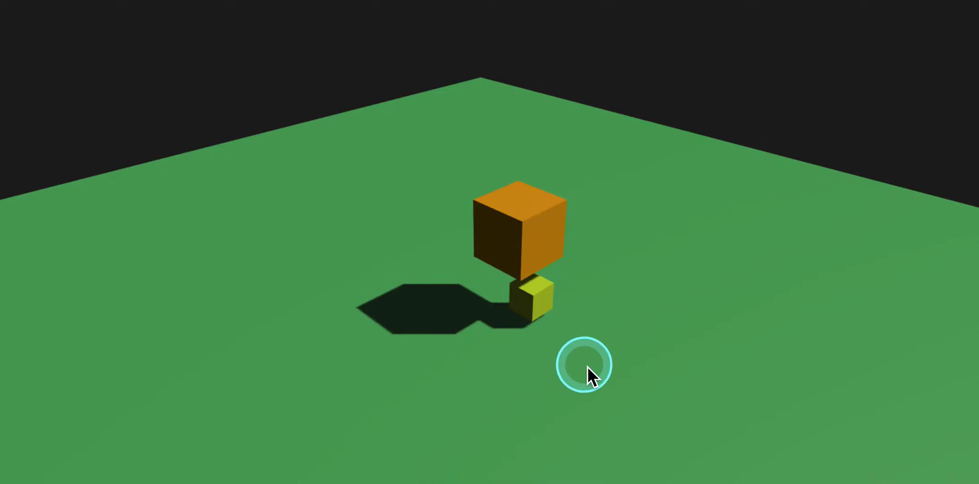
key("w")
key("a")
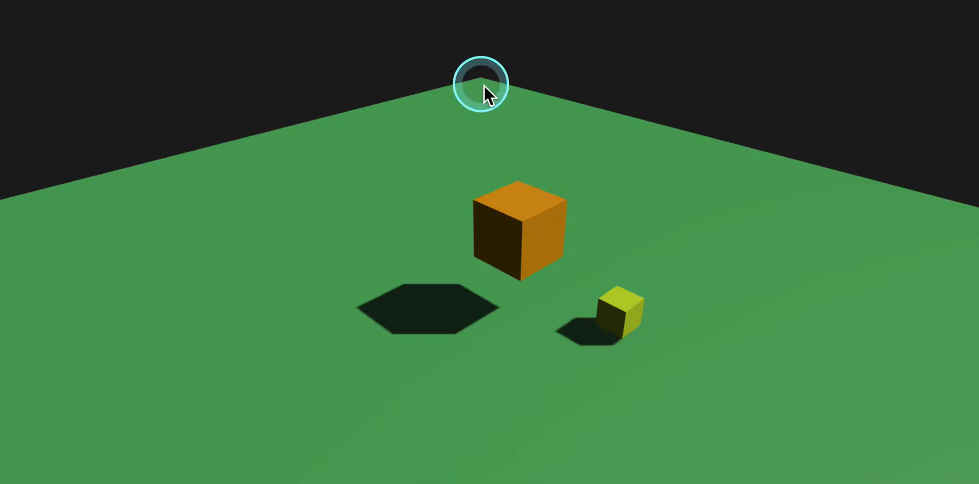
left_click(448, 1)
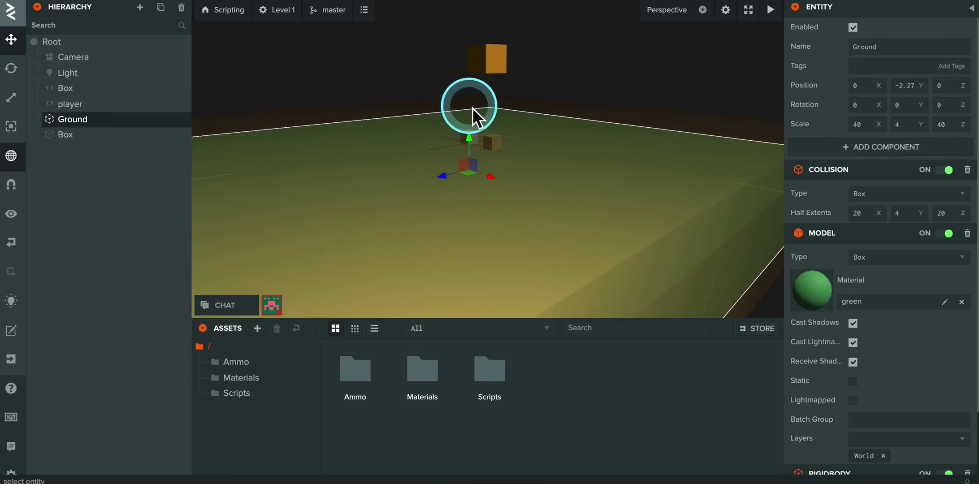
- Set the Ground's collision half extent Y to 2
left_click(894, 215)
type("2")
key("Return")
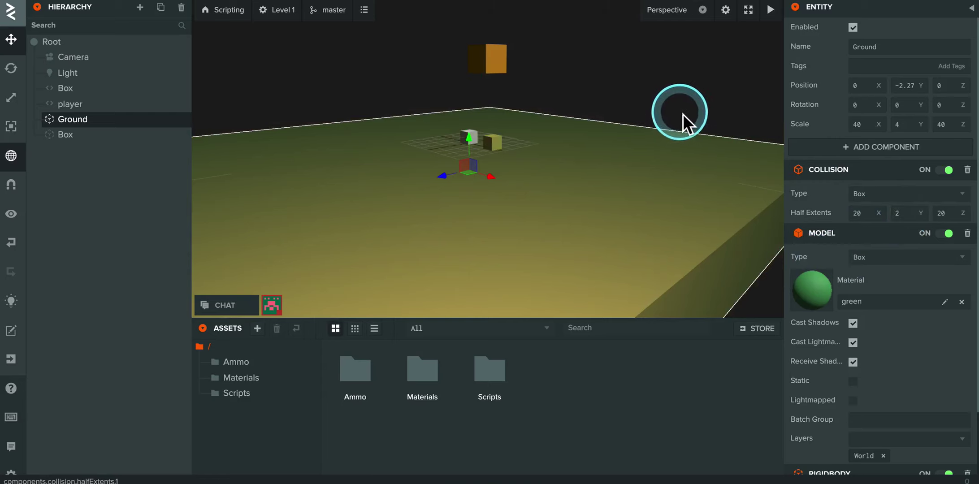
left_click_drag(682, 100, 663, 144)
- Duplicate the orange Box into two rows of four and raise the upper four boxes to about Y 17.12
left_click(508, 105)
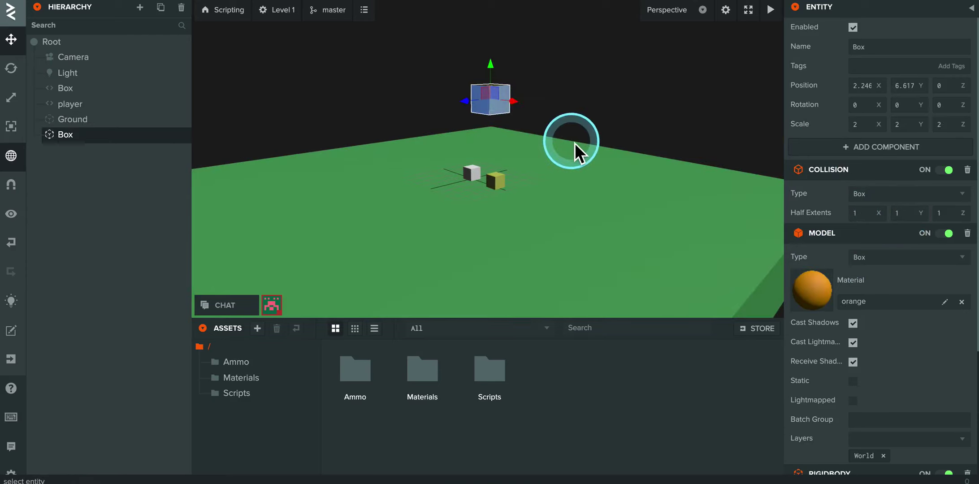
scroll(574, 143, "down", 3)
left_click_drag(589, 168, 533, 164)
left_click_drag(517, 134, 515, 56)
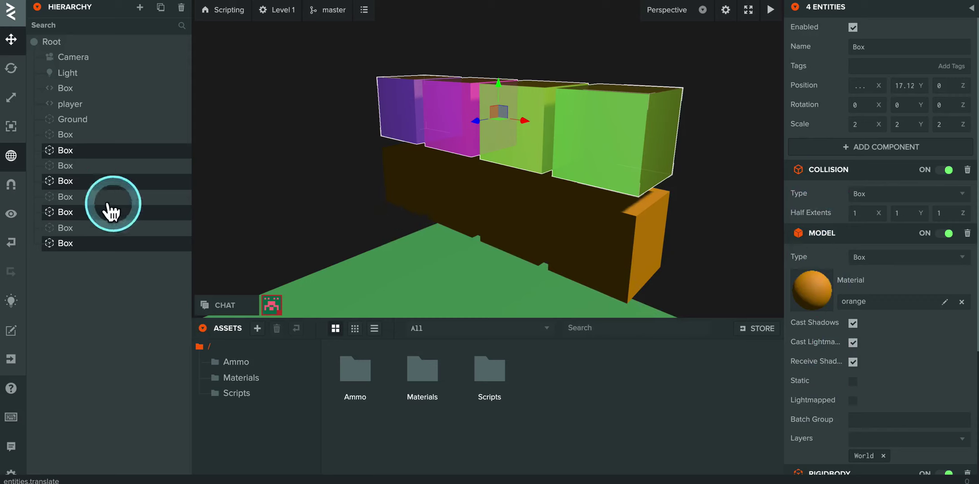
right_click(83, 155)
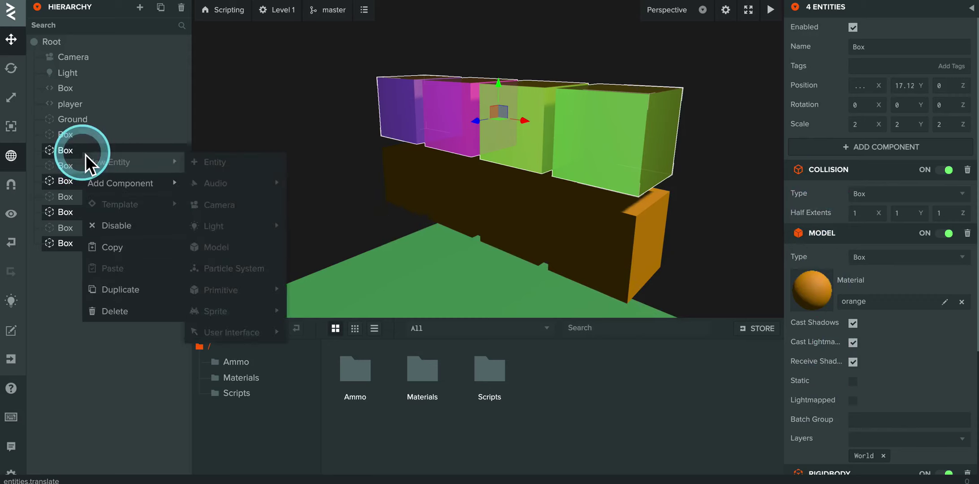
left_click(51, 305)
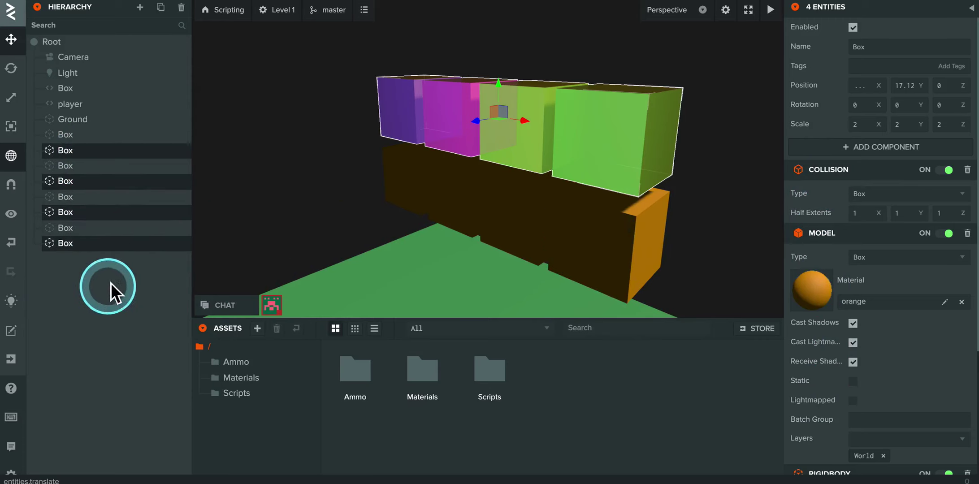
left_click(95, 153)
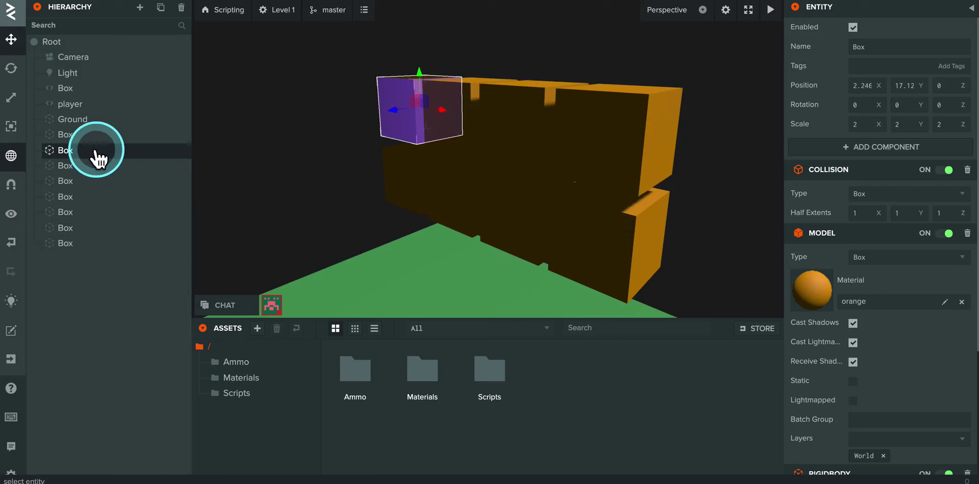
left_click_drag(316, 186, 452, 205)
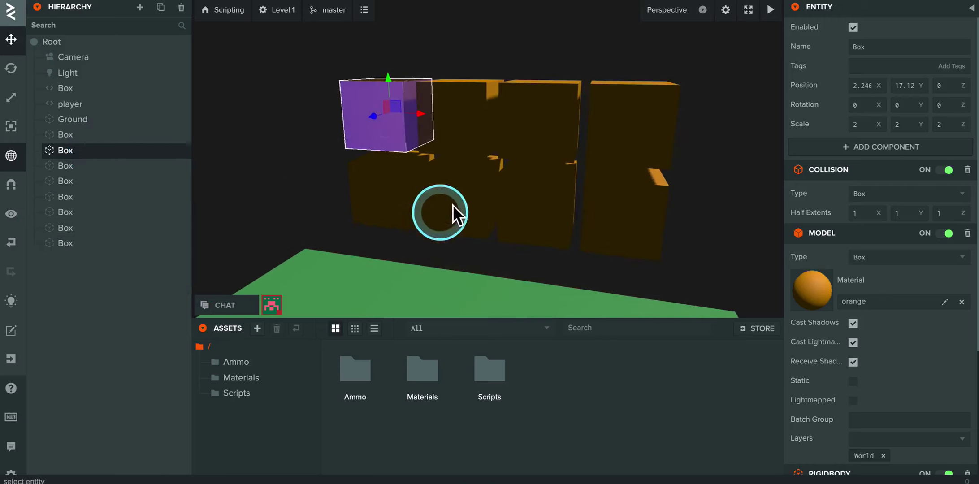
left_click(463, 129)
left_click(346, 137)
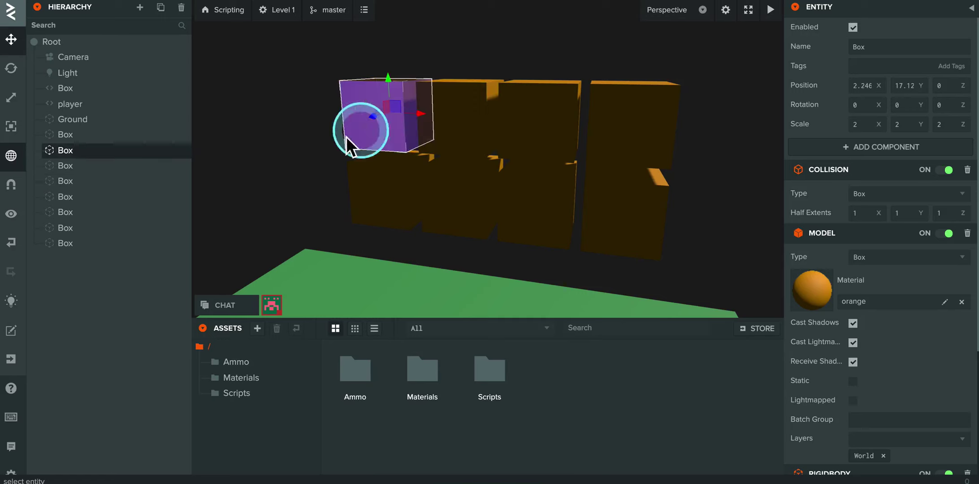
left_click(86, 157)
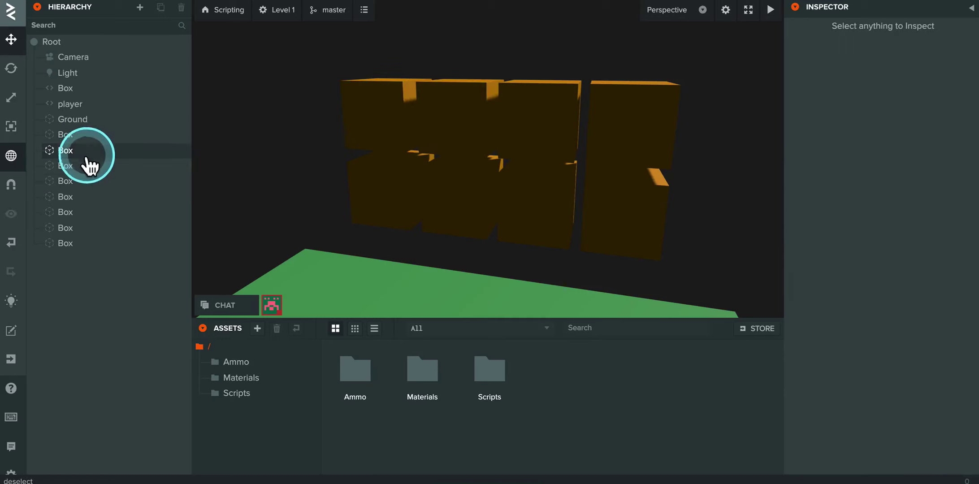
- Duplicate the four orange boxes of the upper row together
left_click(88, 154)
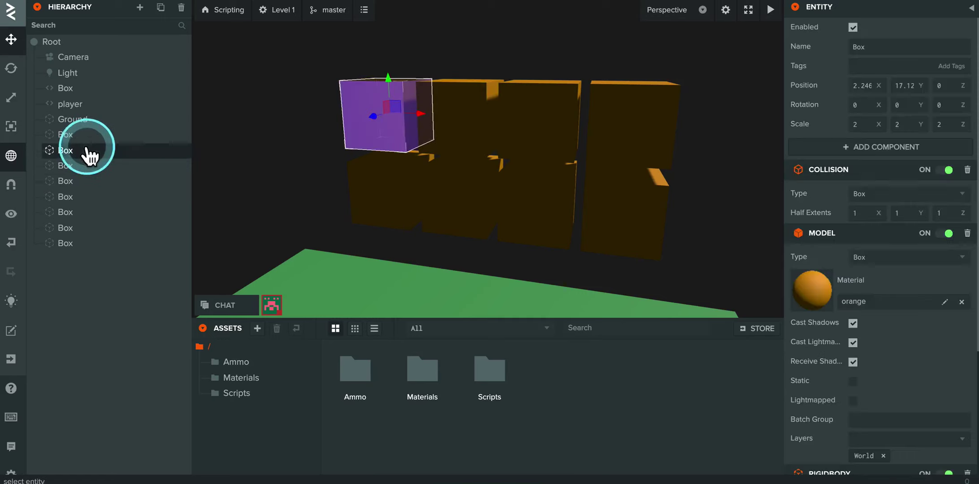
left_click(99, 181, "ctrl")
left_click(114, 213, "ctrl")
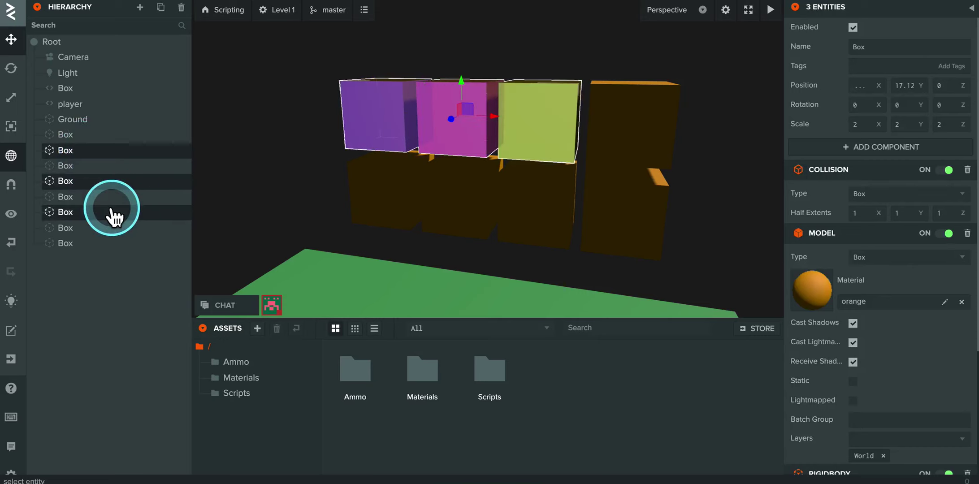
left_click(115, 244, "ctrl")
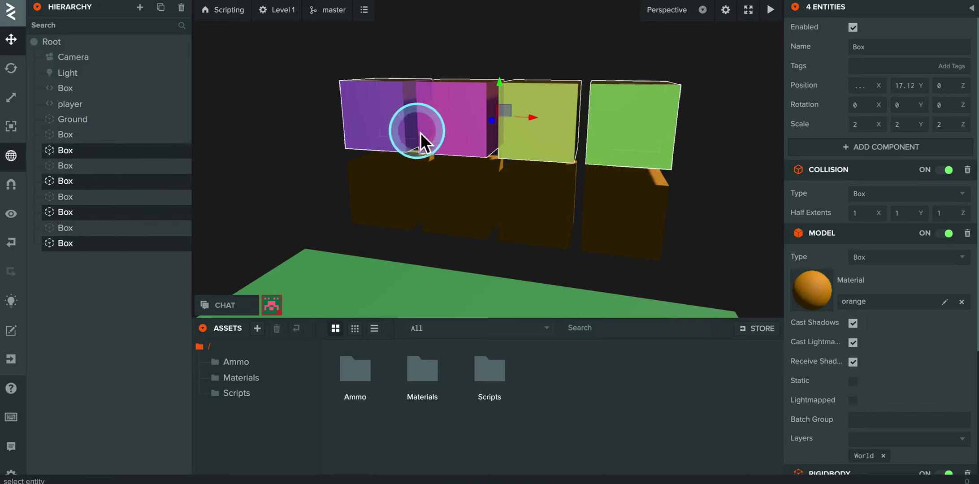
left_click_drag(458, 267, 368, 277)
scroll(381, 251, "down", 3)
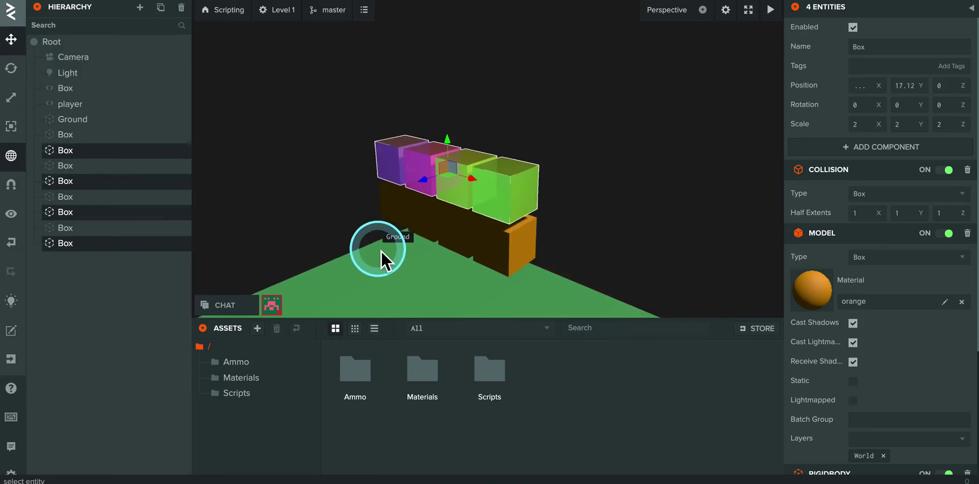
scroll(381, 251, "up", 3)
left_click(106, 229, "ctrl")
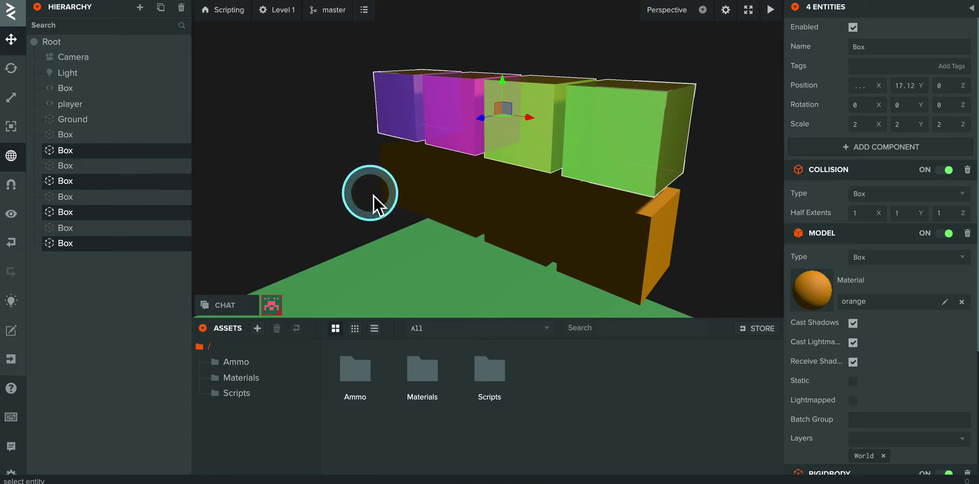
right_click(105, 155)
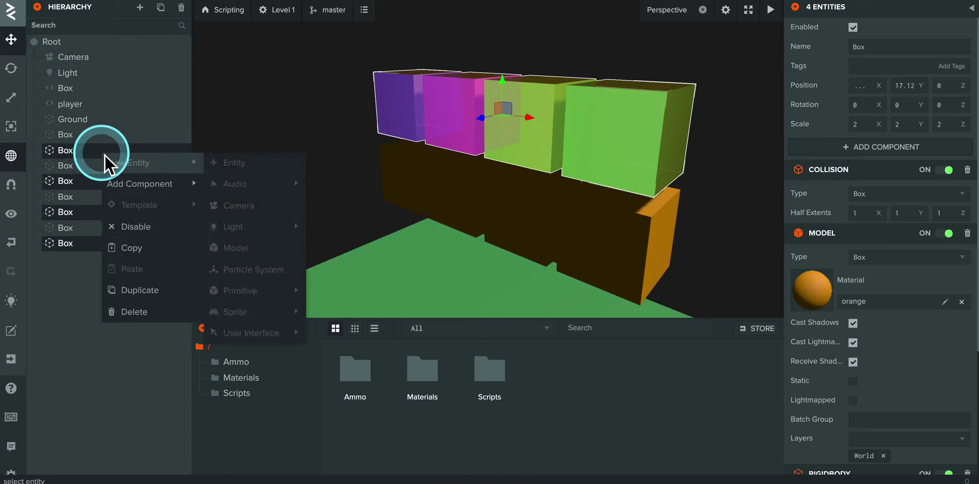
left_click(142, 291)
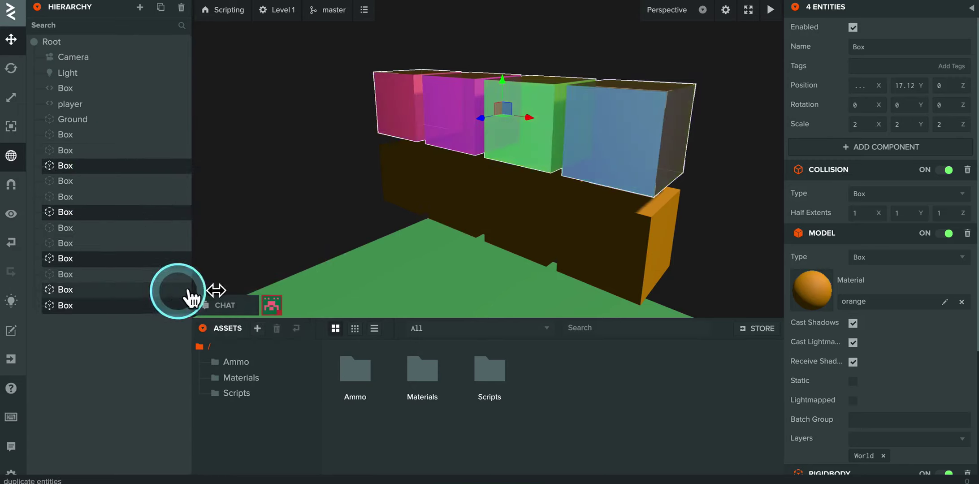
- Raise the four duplicated boxes to about Y 19.33 to form a third row
left_click(478, 118)
left_click_drag(504, 82, 507, 2)
scroll(478, 195, "down", 3)
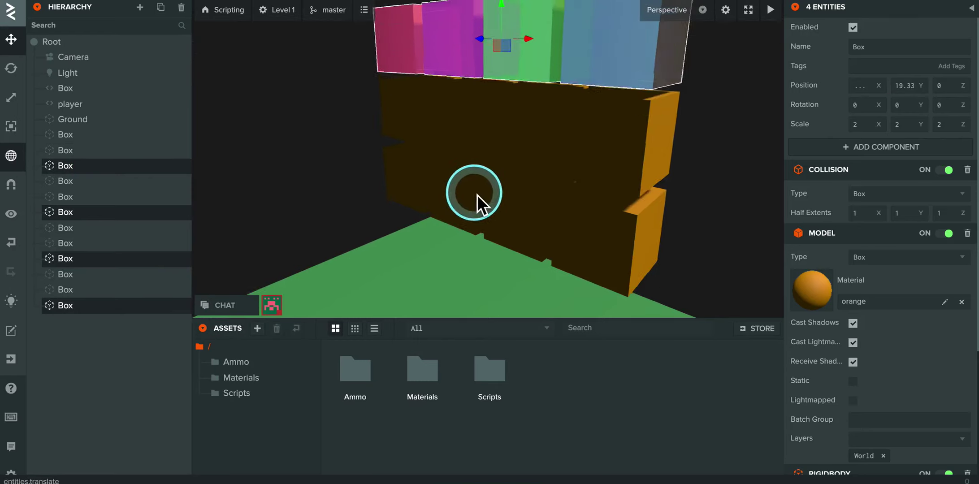
left_click(307, 197)
left_click_drag(338, 215, 371, 225)
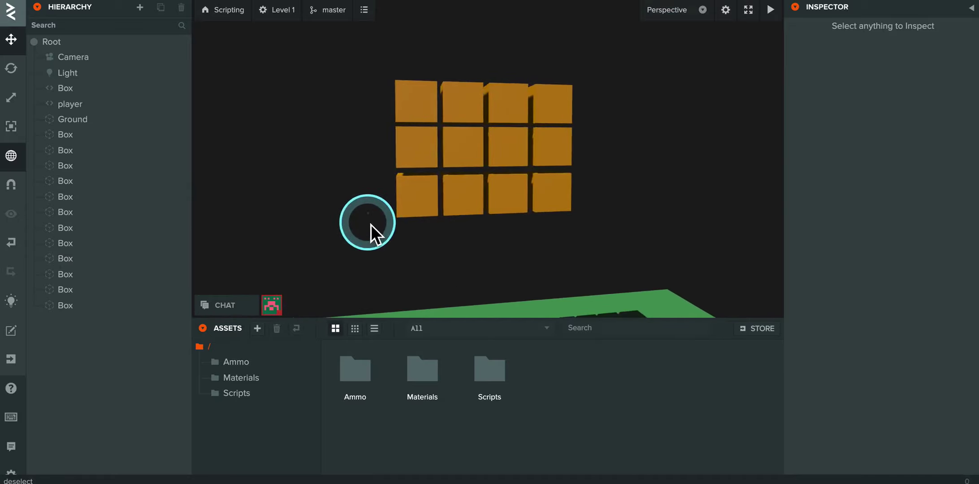
- Add a Sphere primitive under Root and raise it above the green Ground to about Y 3.62
left_click(57, 42)
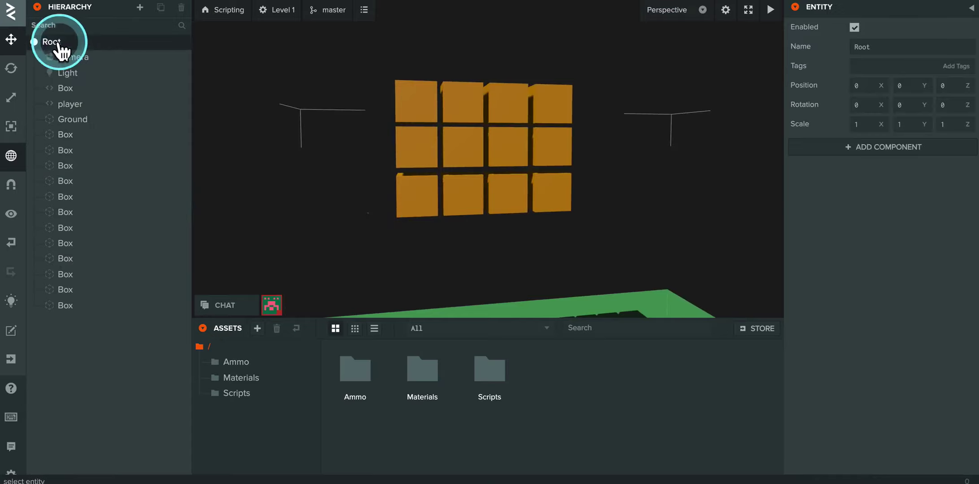
left_click(140, 8)
mouse_move(179, 159)
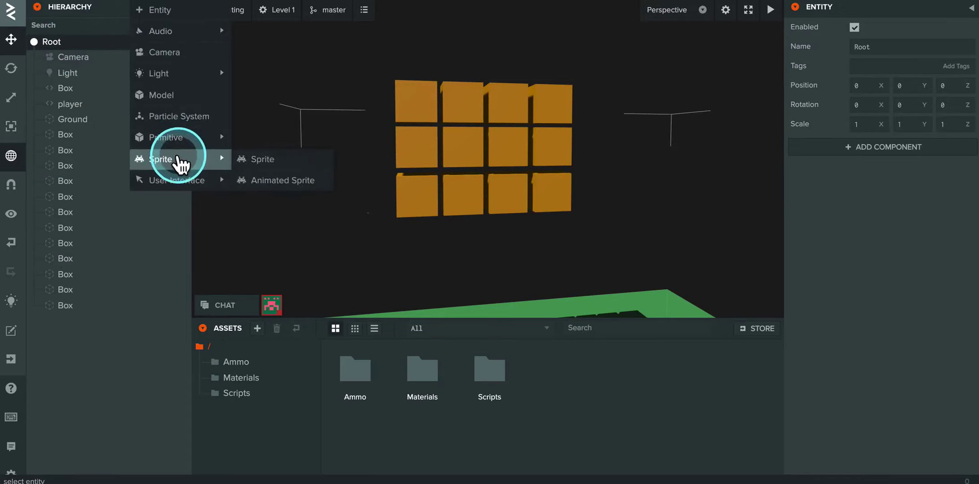
mouse_move(175, 137)
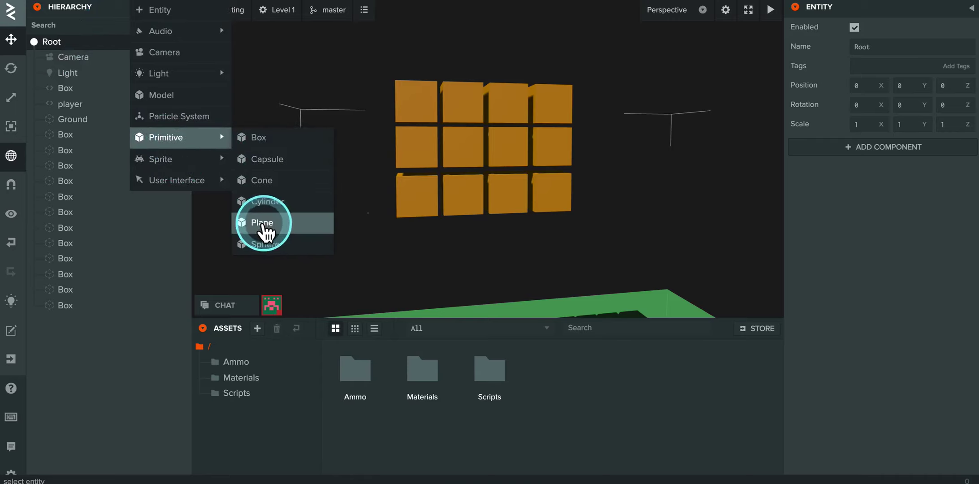
left_click(268, 246)
scroll(399, 210, "down", 3)
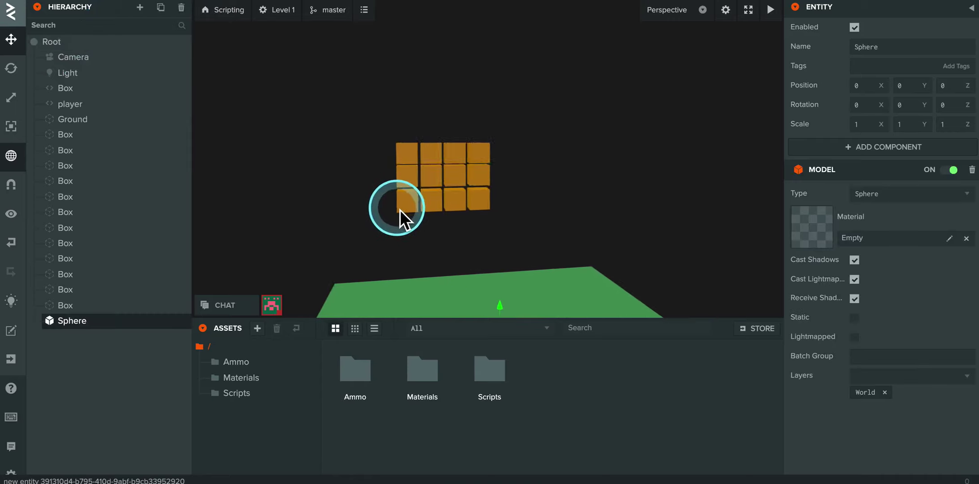
left_click_drag(373, 261, 532, 198)
left_click_drag(479, 162, 479, 130)
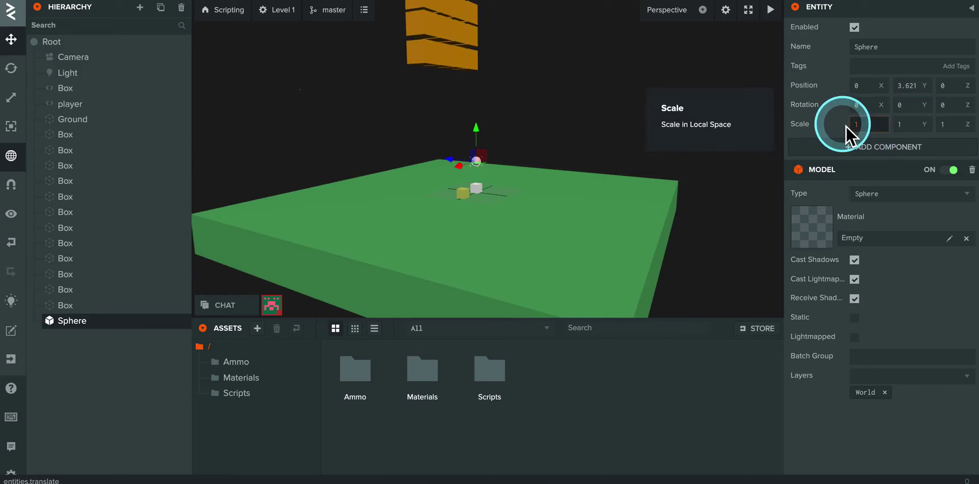
- Scale the Sphere to 6 on the X, Y and Z axes
type("6")
key("Tab")
type("6")
key("Tab")
type("6")
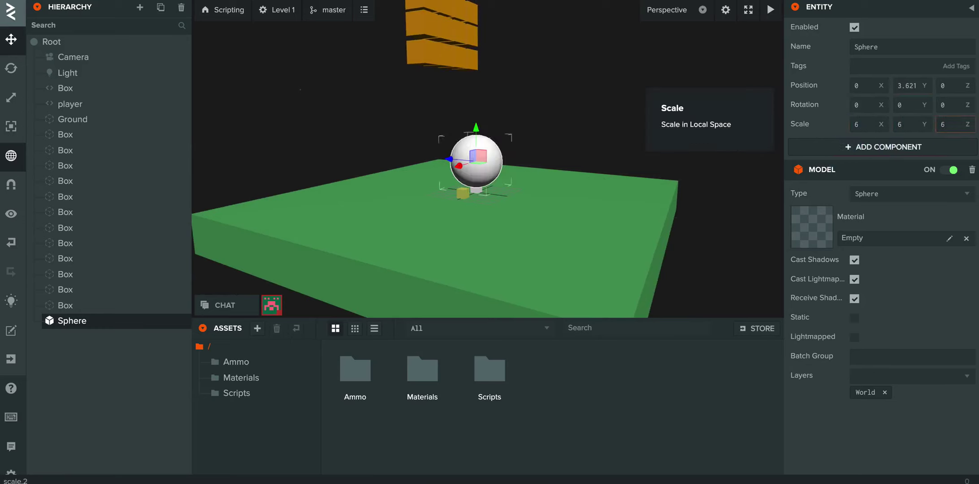
- Slide the Sphere along the X axis to about 5.38, centring it beneath the orange boxes as seen from the top
left_click_drag(461, 169, 409, 181)
left_click_drag(502, 231, 561, 142)
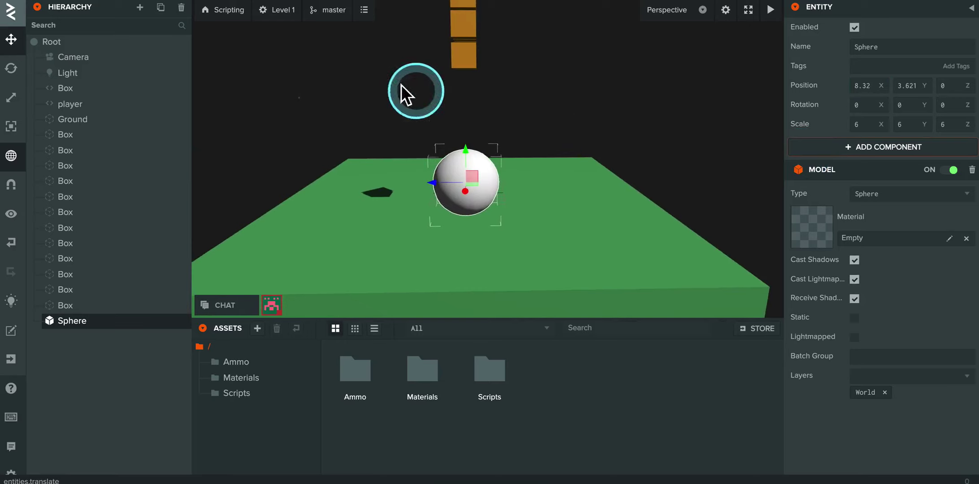
left_click(667, 13)
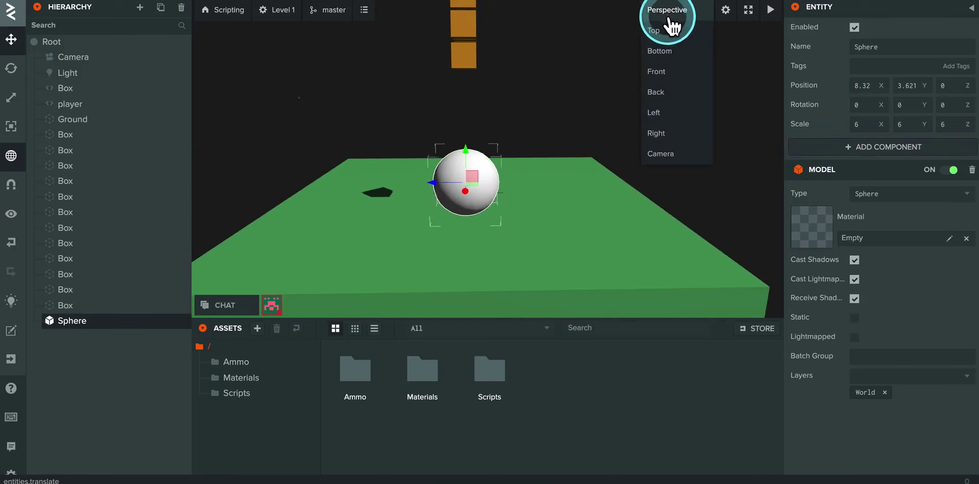
left_click(686, 31)
scroll(513, 184, "down", 4)
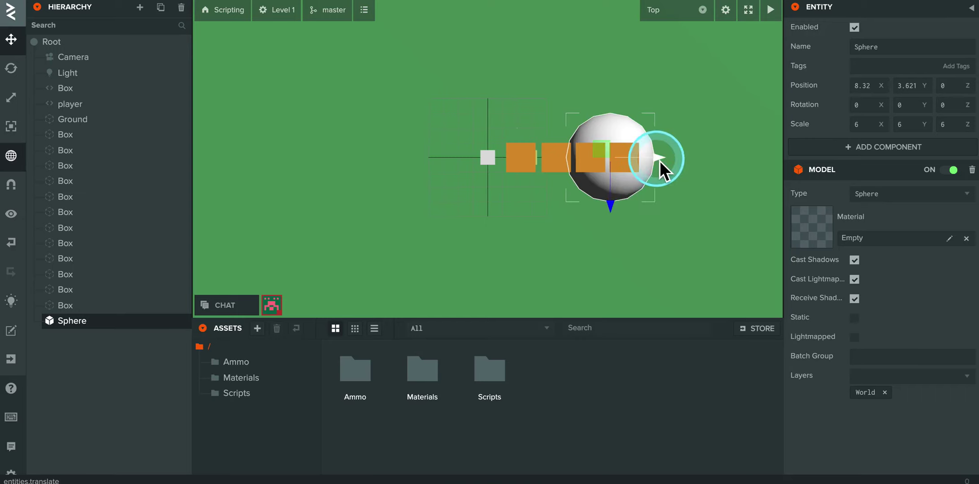
left_click_drag(659, 161, 616, 159)
left_click(657, 10)
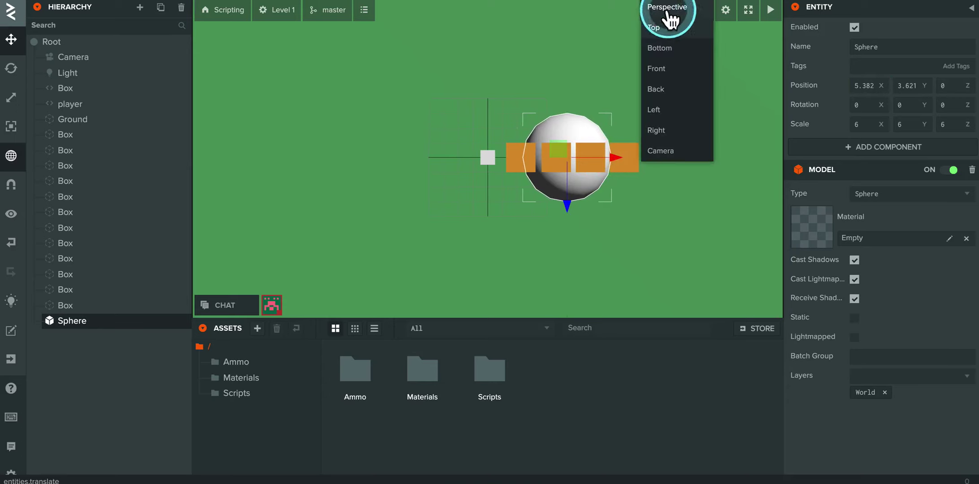
left_click(666, 14)
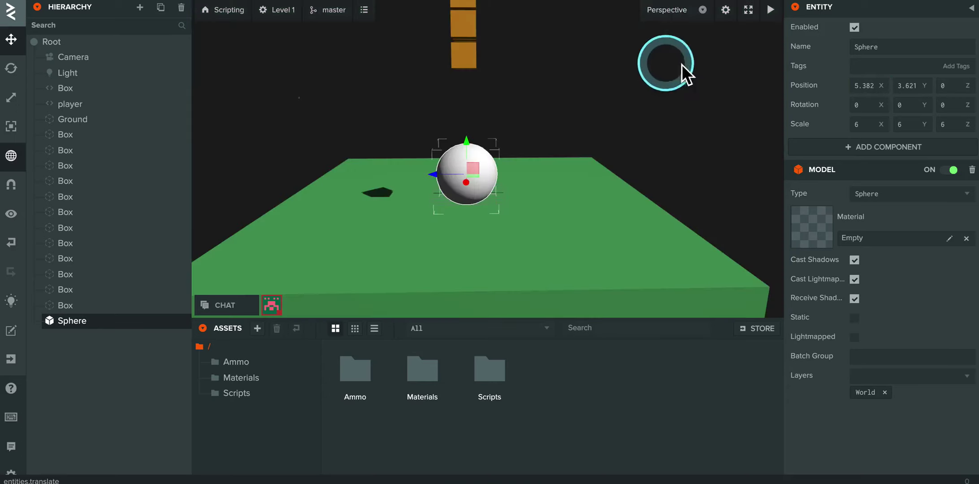
- Move the Camera to about X 21.14, Y 25.22, Z 17.69 so it frames the orange boxes and the Sphere above the Ground
left_click(672, 14)
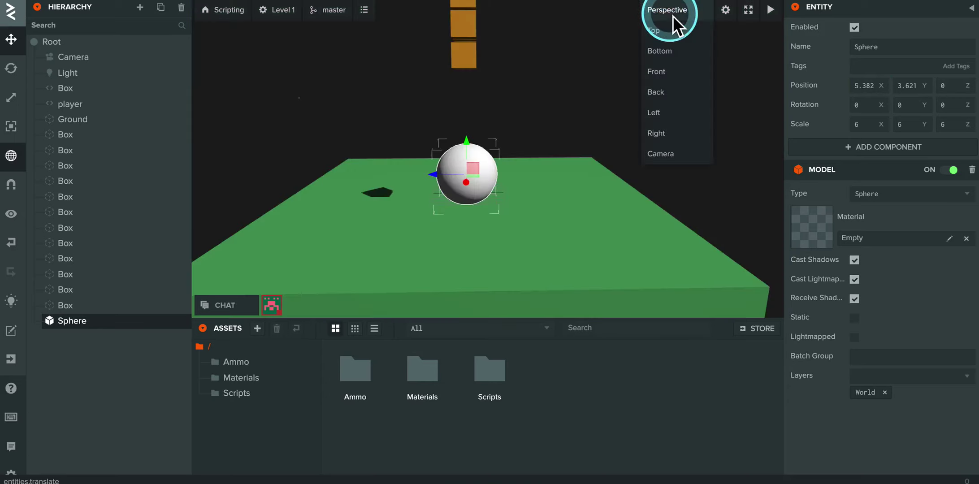
left_click(674, 157)
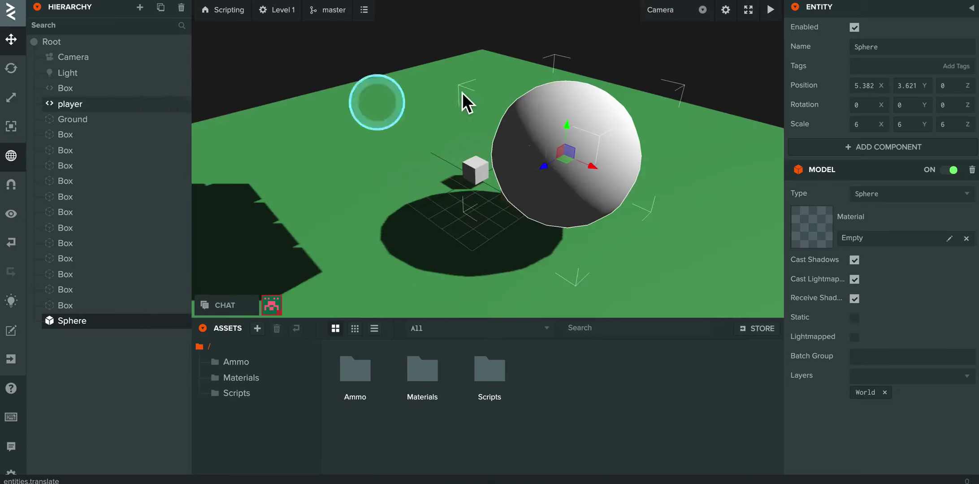
left_click(667, 13)
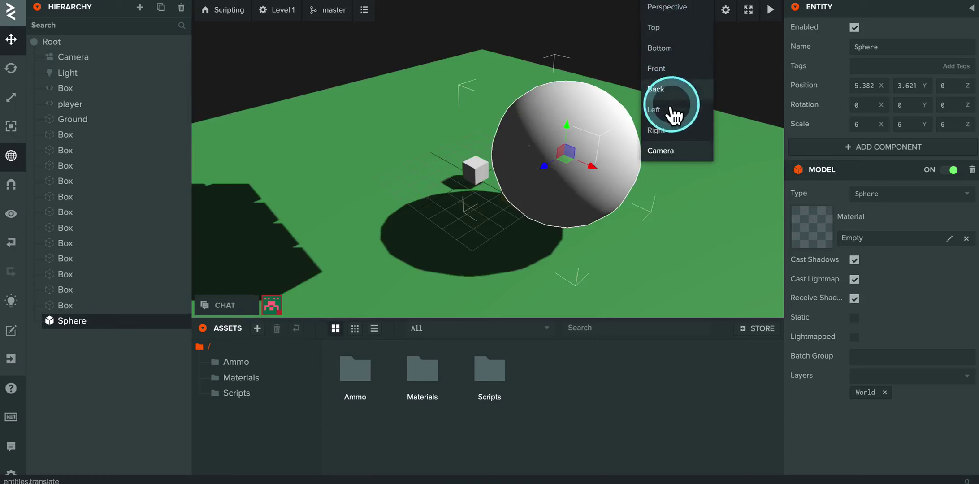
left_click(669, 13)
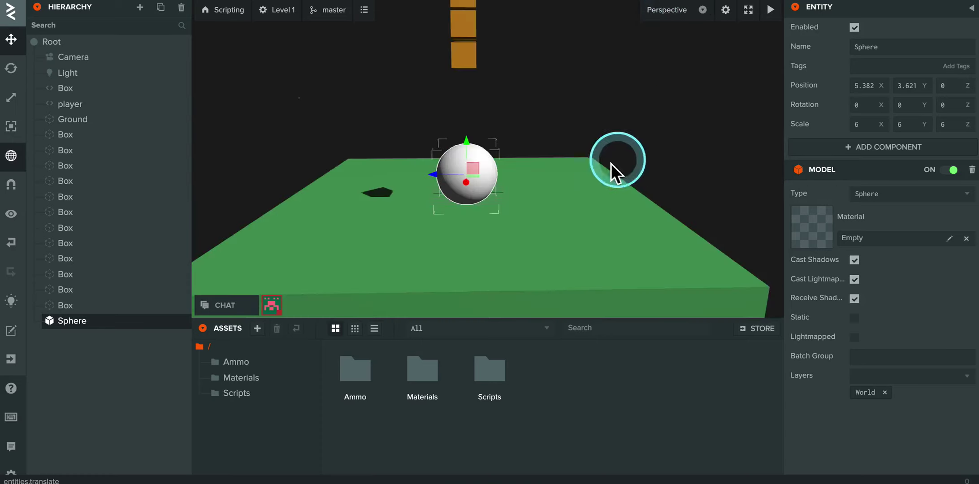
left_click_drag(618, 189, 499, 219)
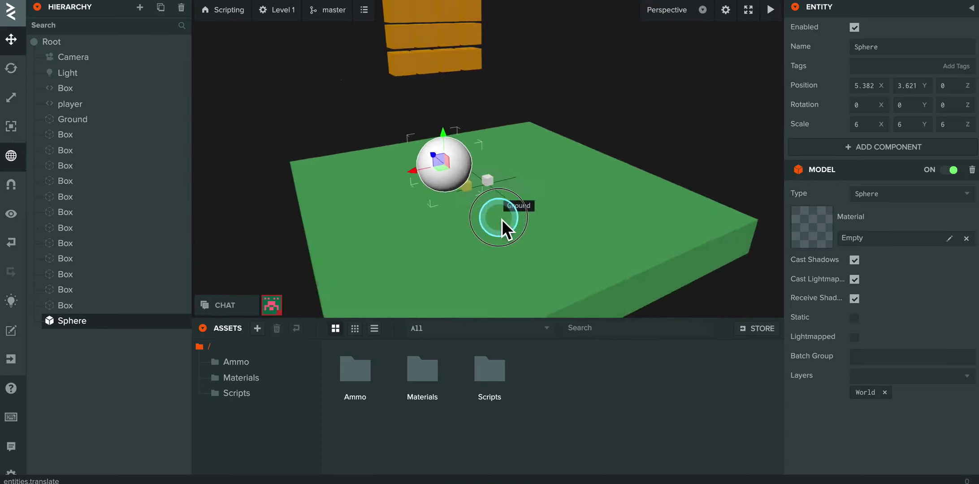
left_click(88, 56)
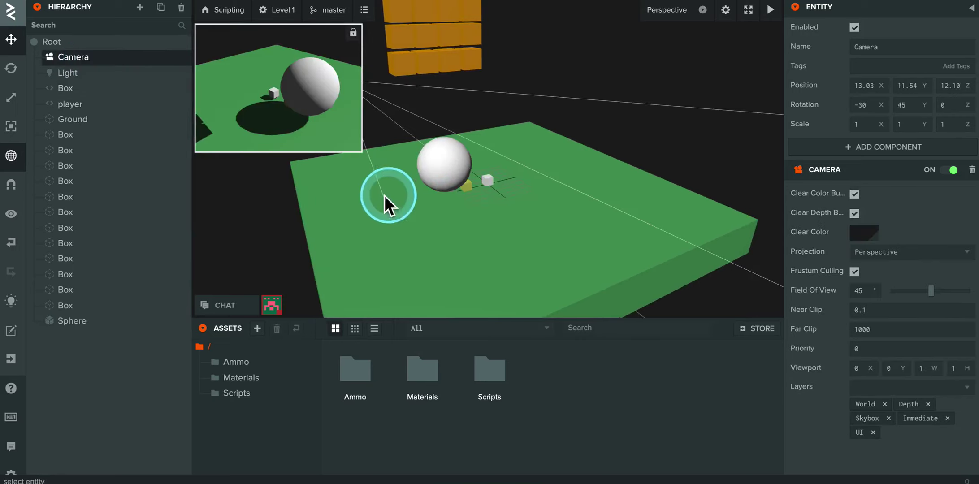
scroll(400, 234, "down", 3)
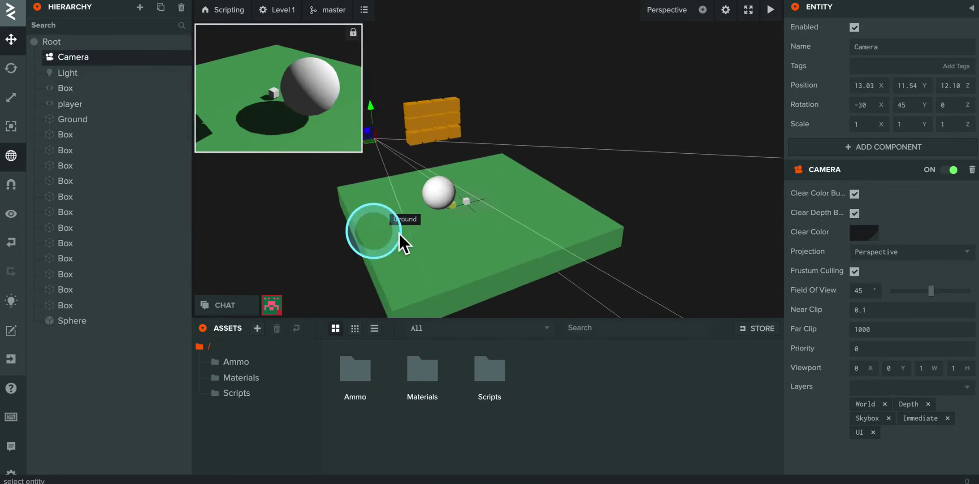
middle_click_drag(400, 233, 485, 233)
left_click_drag(429, 145, 431, 56)
left_click_drag(435, 198, 486, 90)
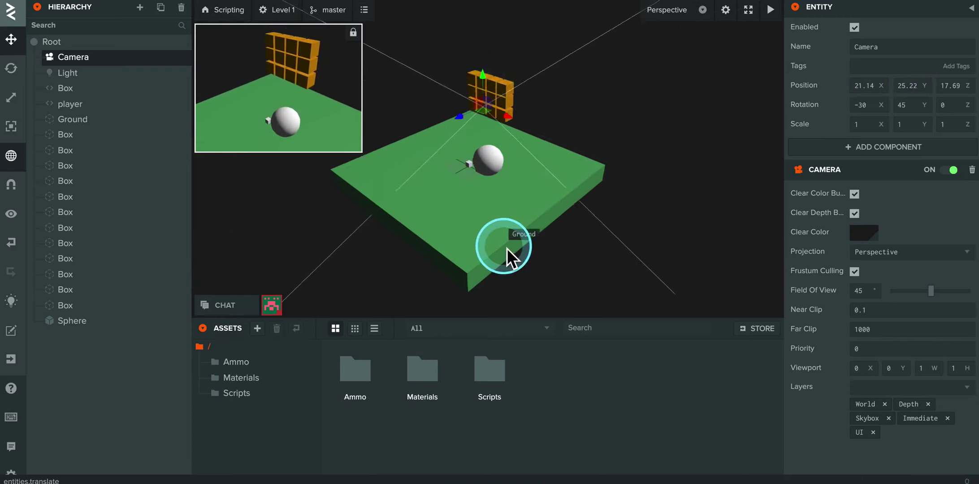
- Add a Collision component to the large Sphere
scroll(506, 248, "up", 3)
left_click(497, 142)
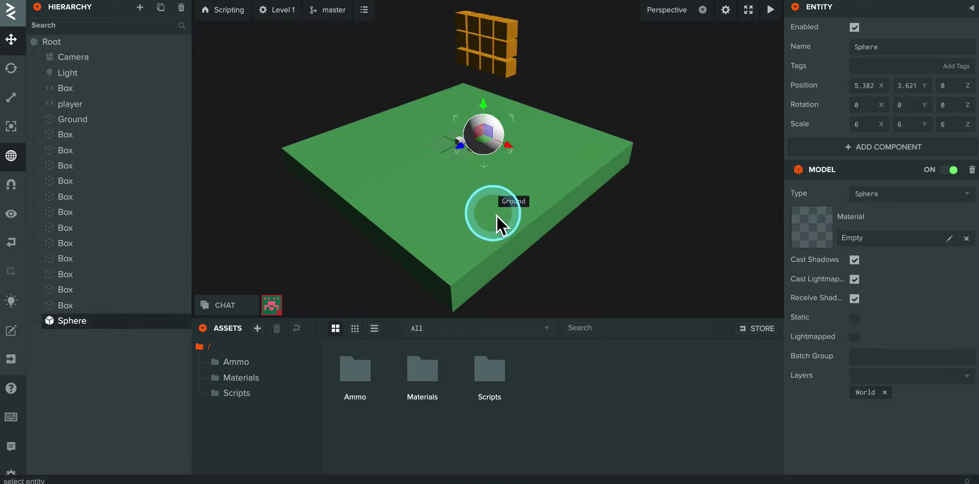
left_click(840, 143)
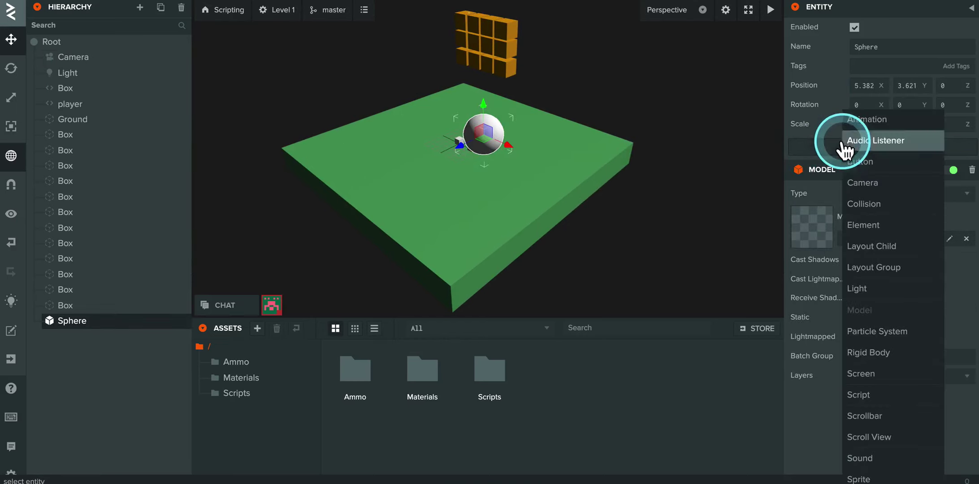
left_click(872, 186)
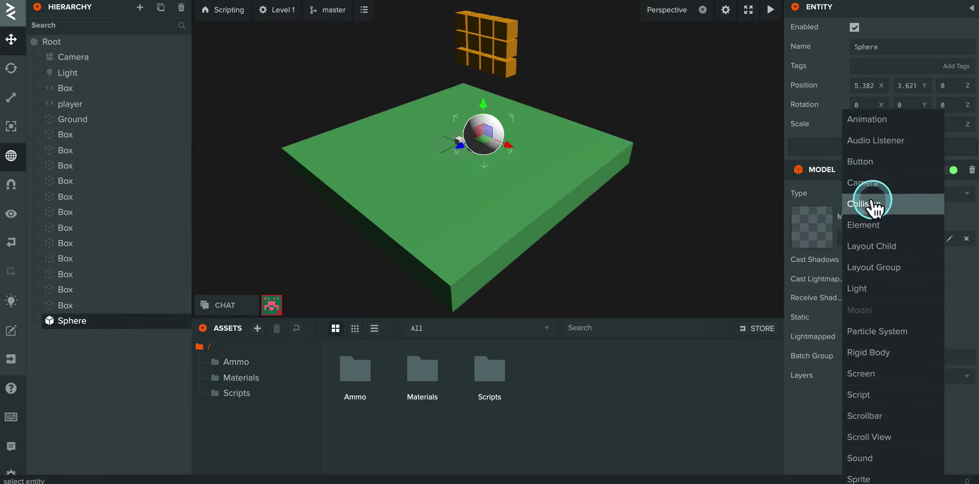
left_click(870, 203)
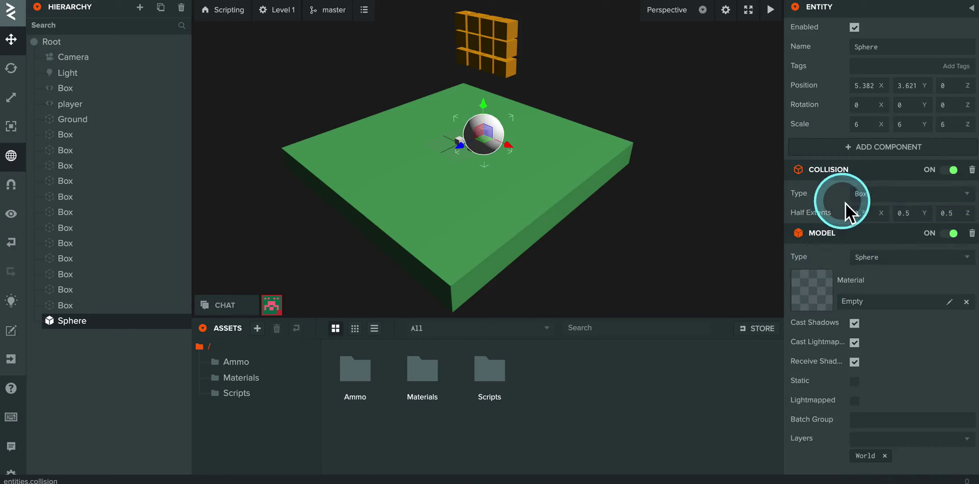
- Try the Sphere collision type on the large Sphere and switch it back to Box
left_click(887, 202)
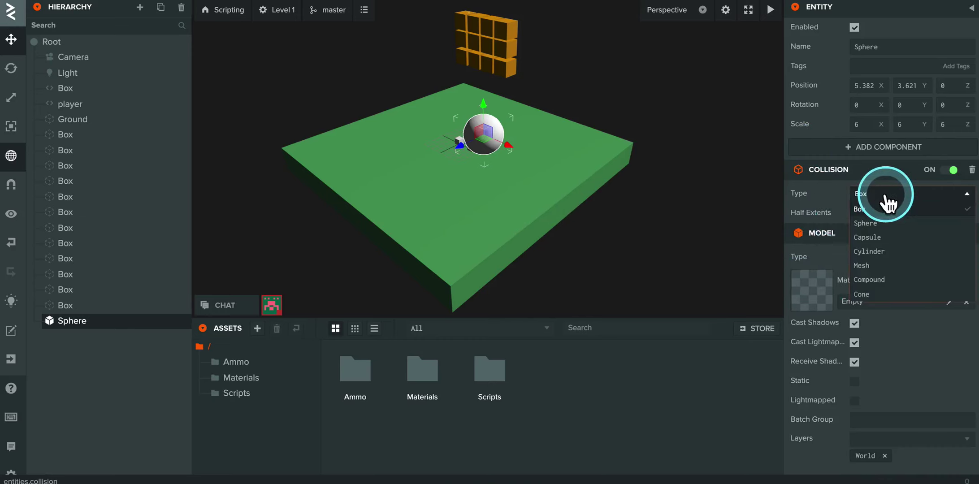
left_click(904, 223)
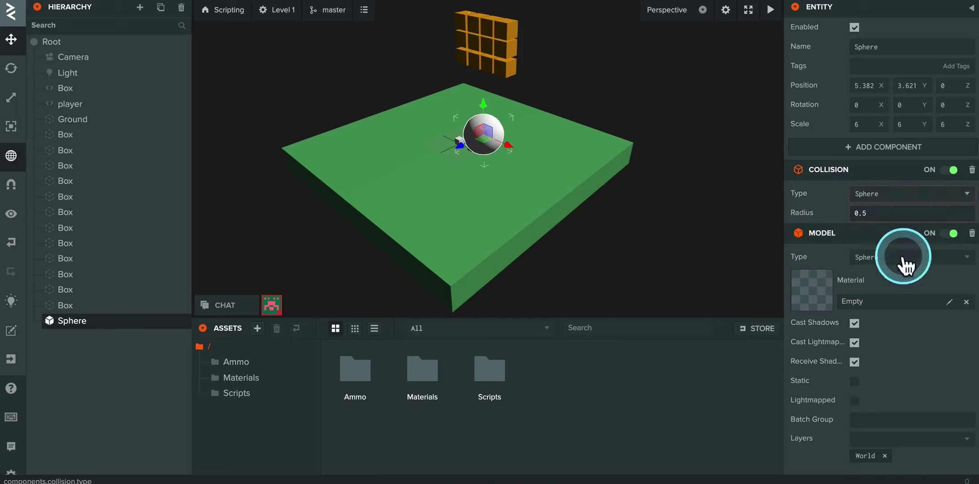
left_click(889, 197)
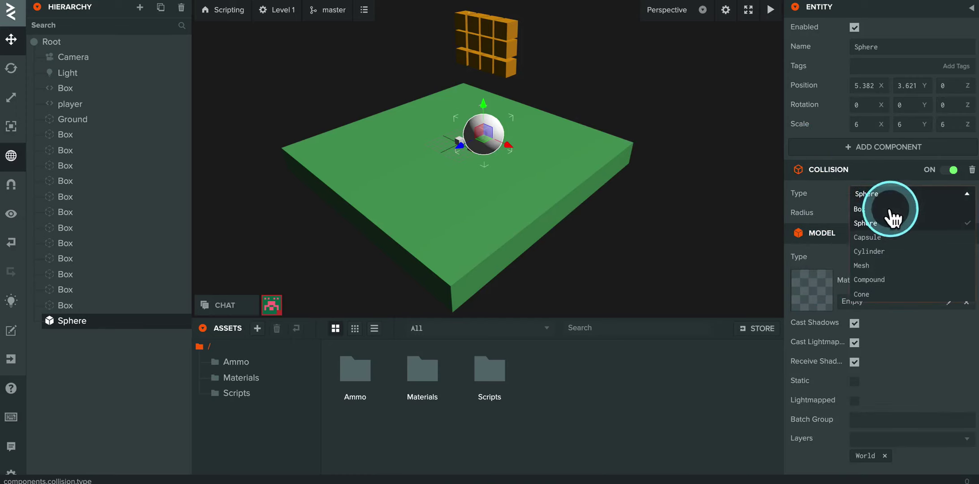
left_click(892, 209)
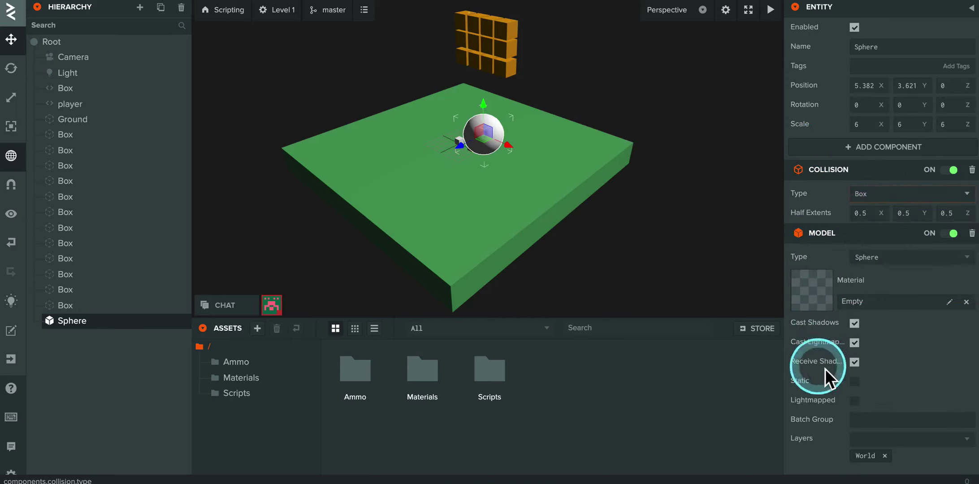
- Add a Rigid Body component to the large Sphere
left_click(856, 148)
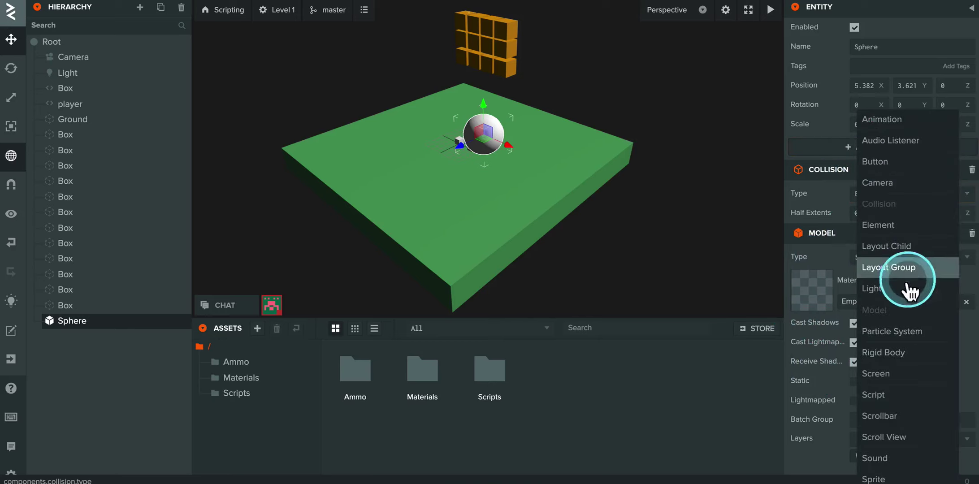
left_click(899, 353)
scroll(831, 380, "down", 2)
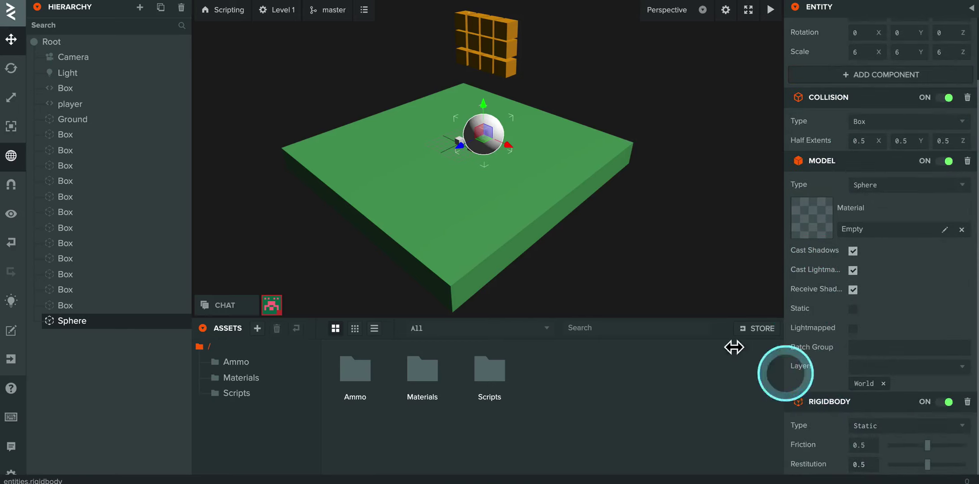
- Launch the scene to examine how the falling boxes collide with the Sphere, and return to the editor
left_click(768, 16)
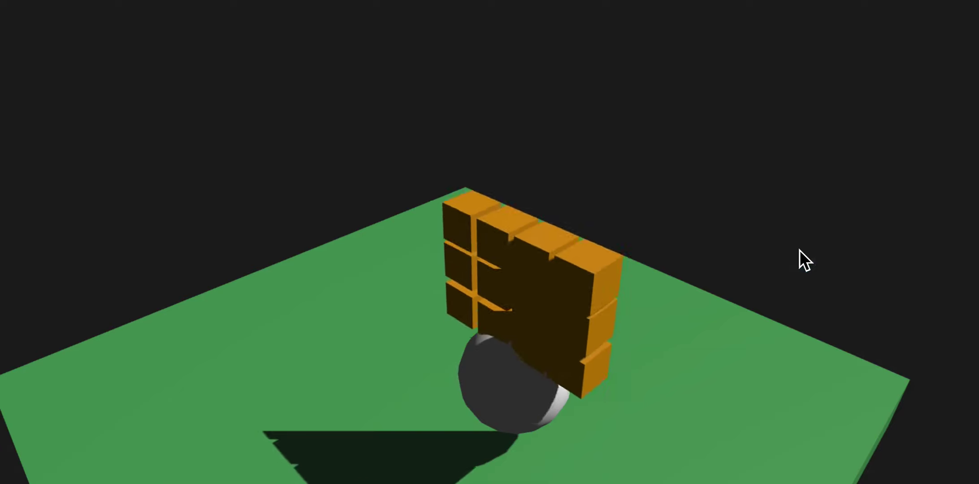
left_click(796, 248)
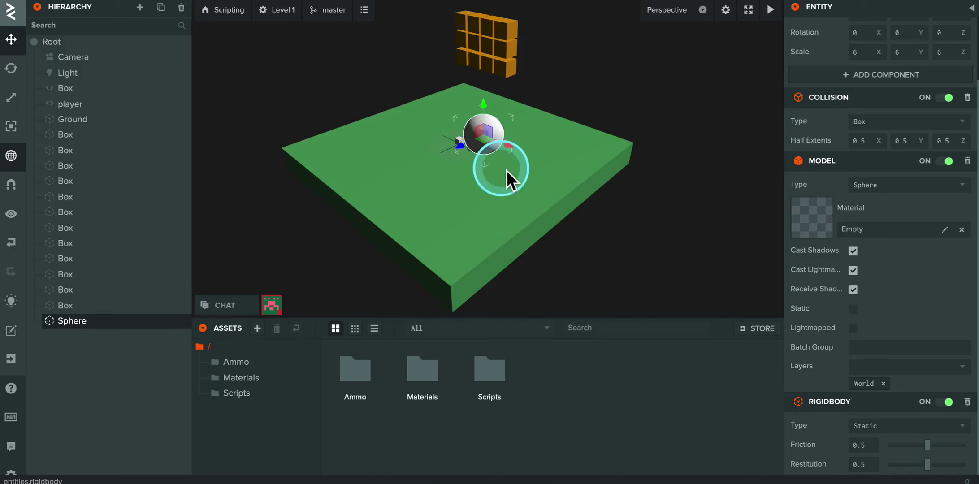
scroll(506, 170, "up", 3)
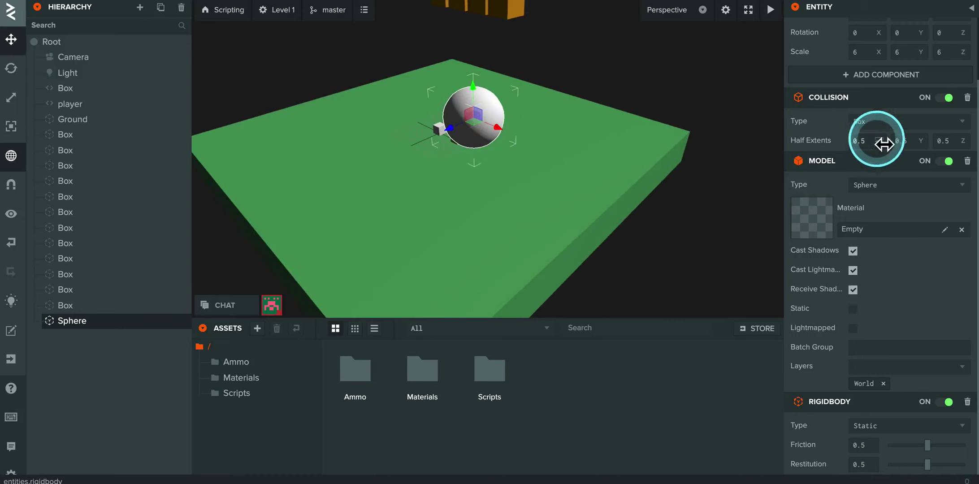
- Set the Sphere's box collision half extents to 3 on X, Y and Z and test the falling boxes in the launched scene
scroll(873, 153, "up", 1)
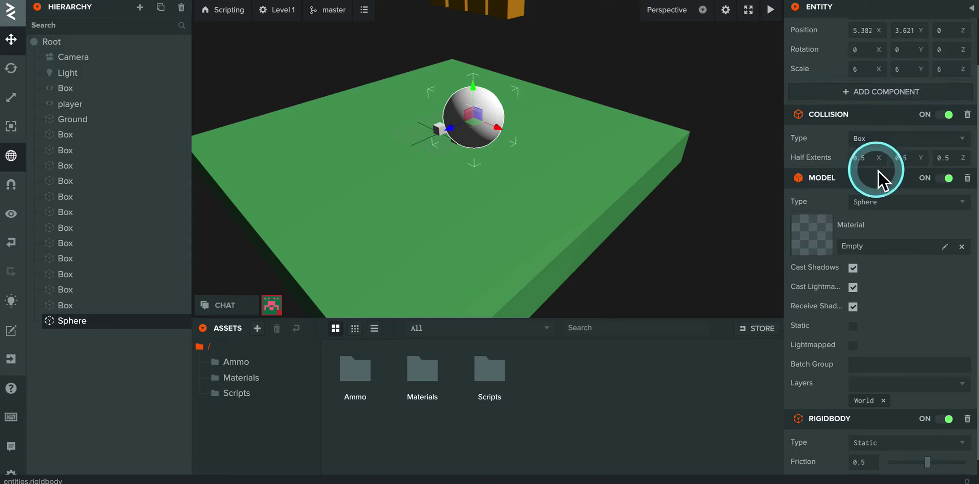
mouse_move(842, 162)
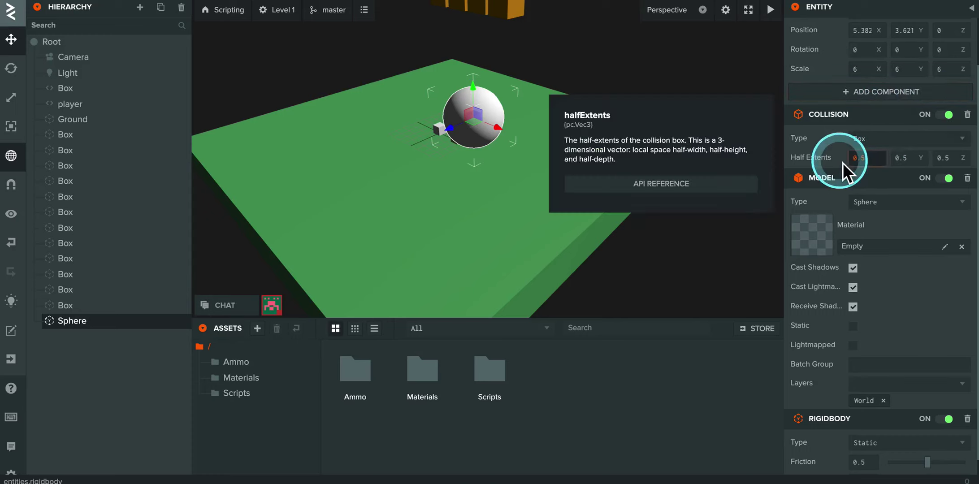
type("3")
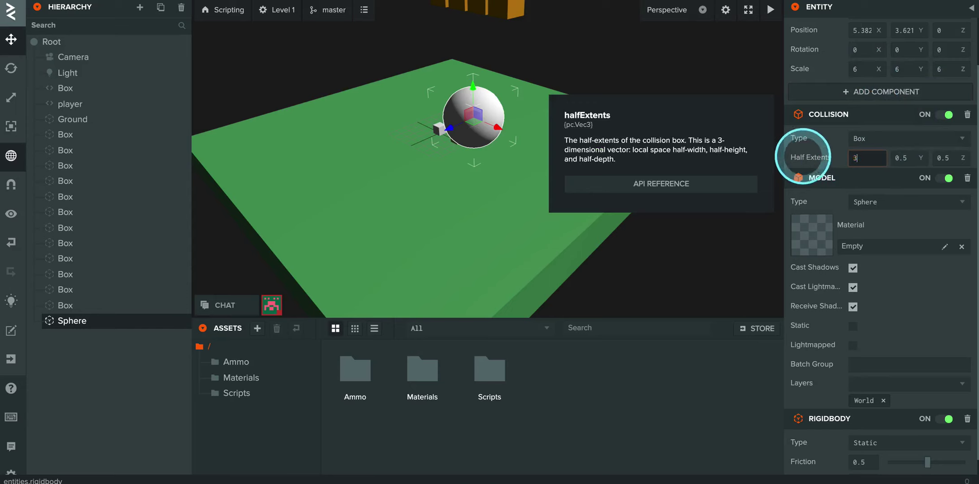
key("Tab")
type("3")
key("Tab")
type("3")
key("Return")
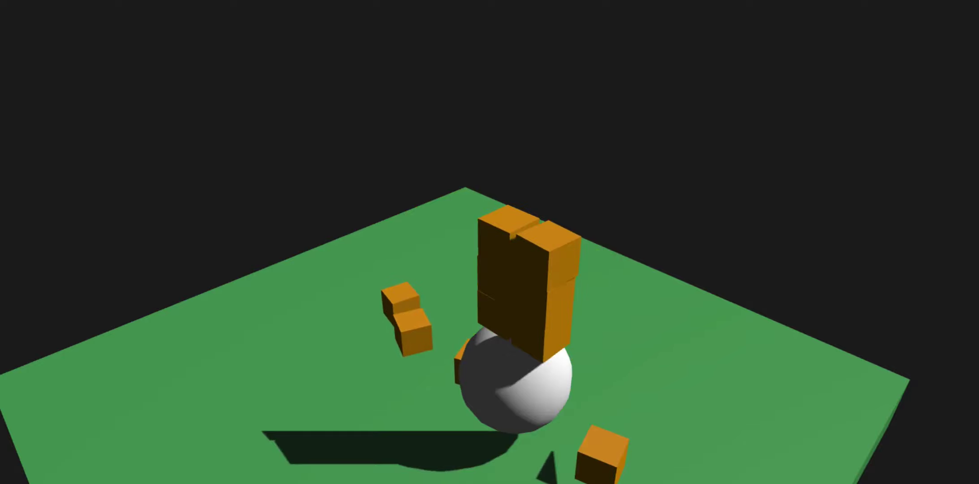
left_click(474, 1)
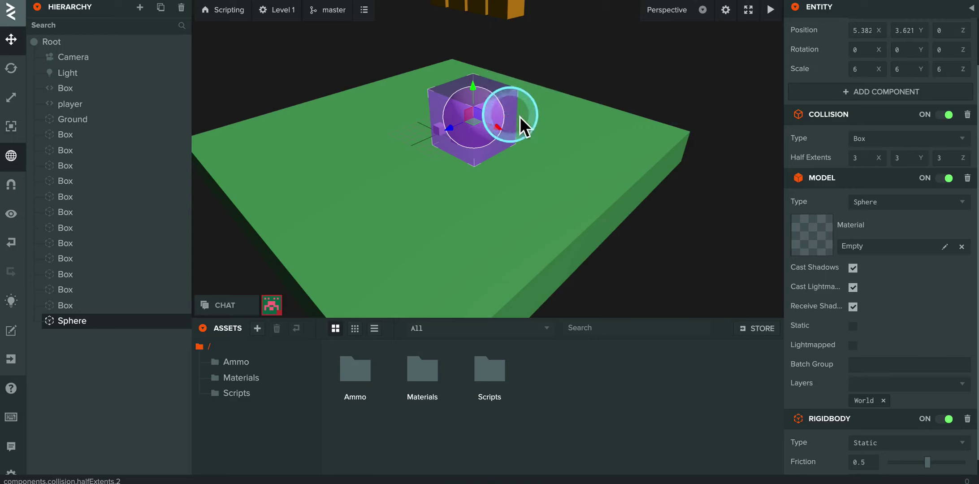
- Change the large Sphere's collision type to Sphere with a radius of 3 and test the falling boxes in the launched scene
left_click(953, 139)
left_click(903, 171)
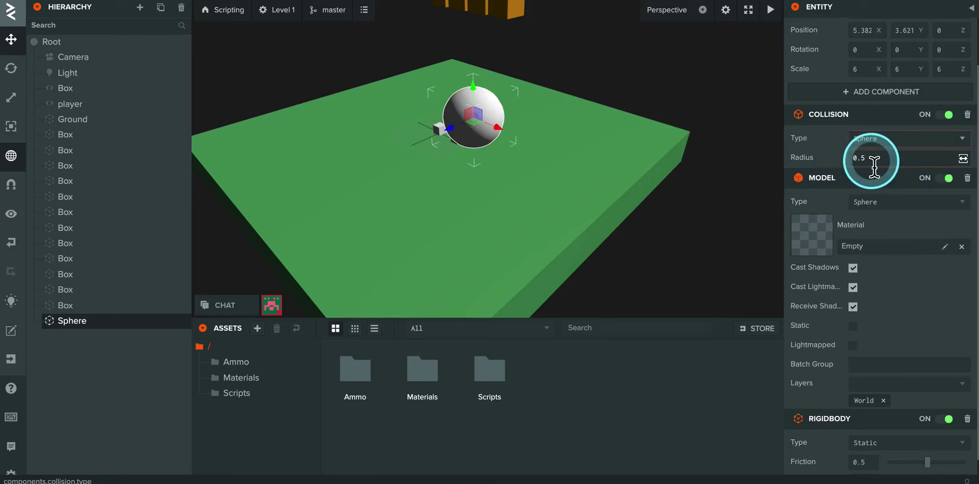
left_click(852, 160)
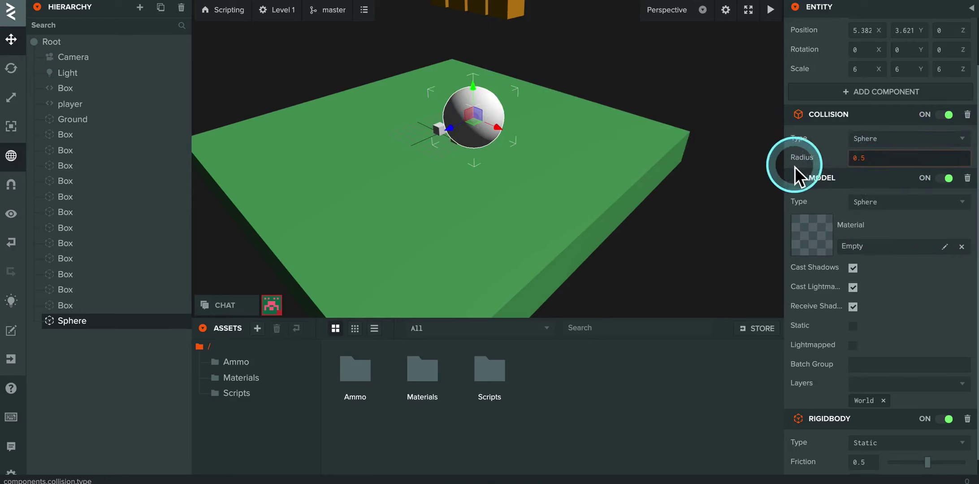
type("3")
key("Return")
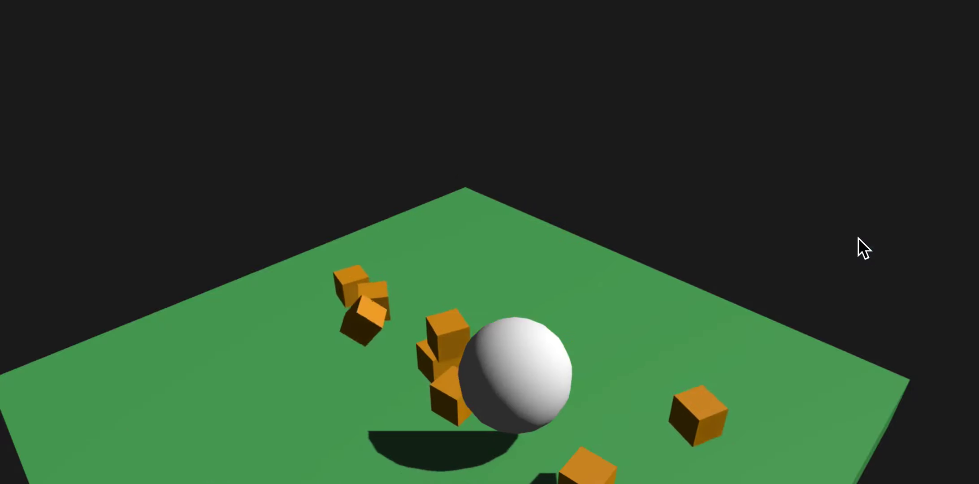
left_click(703, 159)
left_click(457, 2)
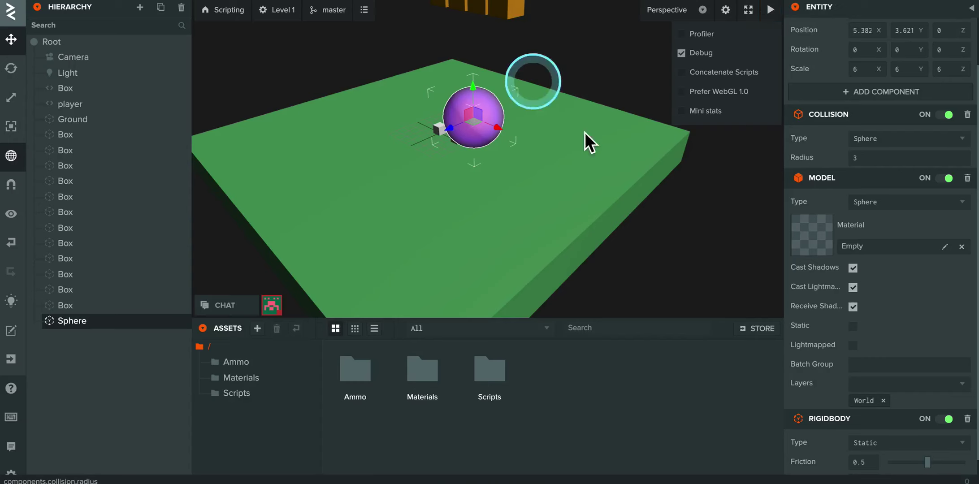
- Set the large Sphere's rigid body restitution to 1 and test how the falling boxes bounce in the launched scene
left_click(818, 264)
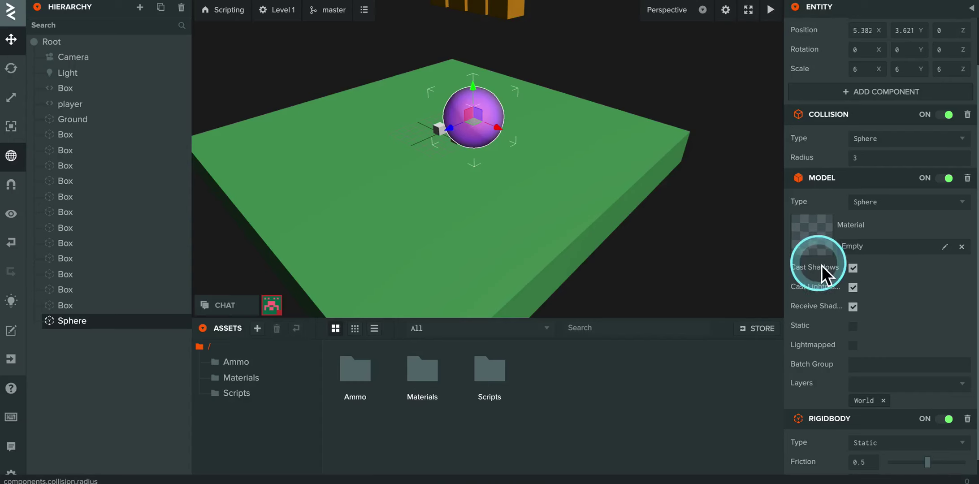
scroll(862, 222, "down", 1)
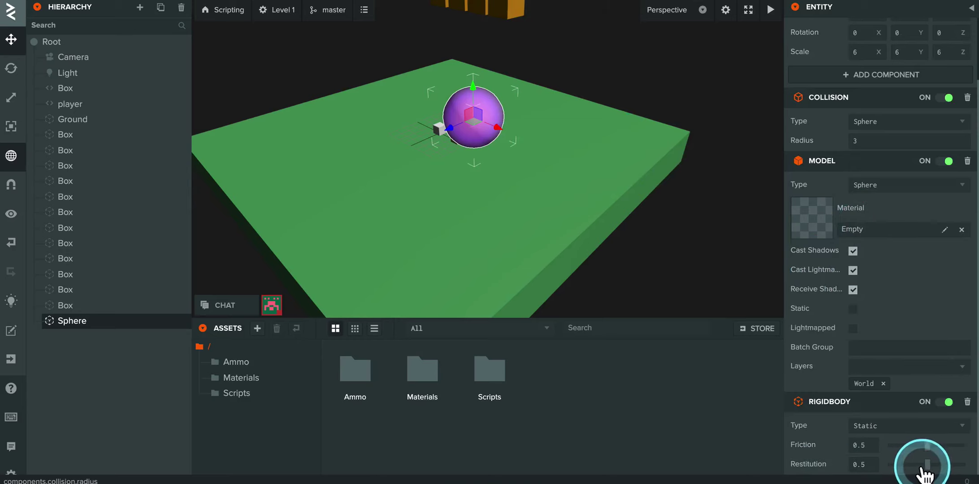
left_click_drag(931, 466, 968, 449)
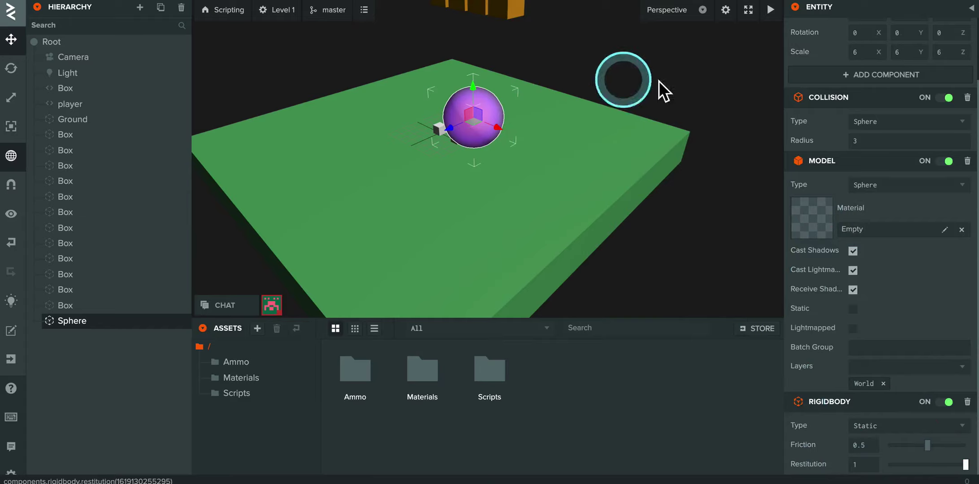
left_click(770, 13)
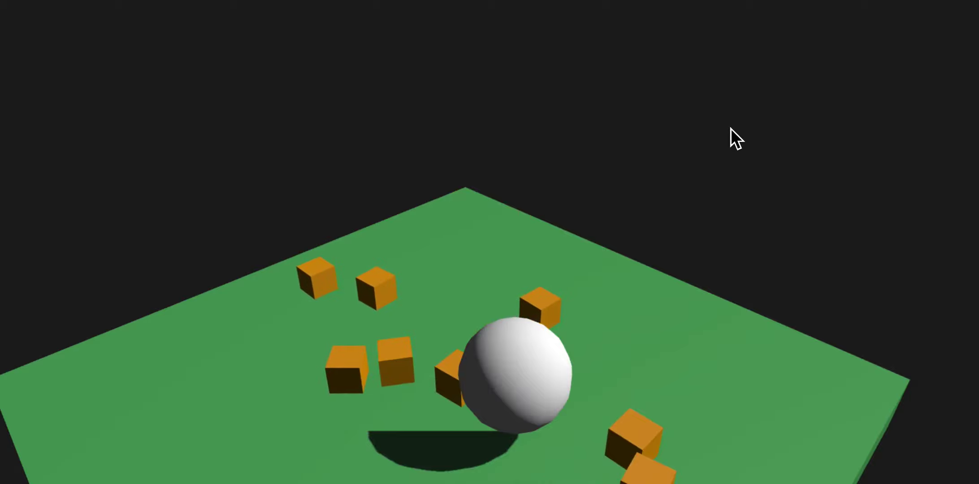
left_click(453, 377)
left_click(465, 442)
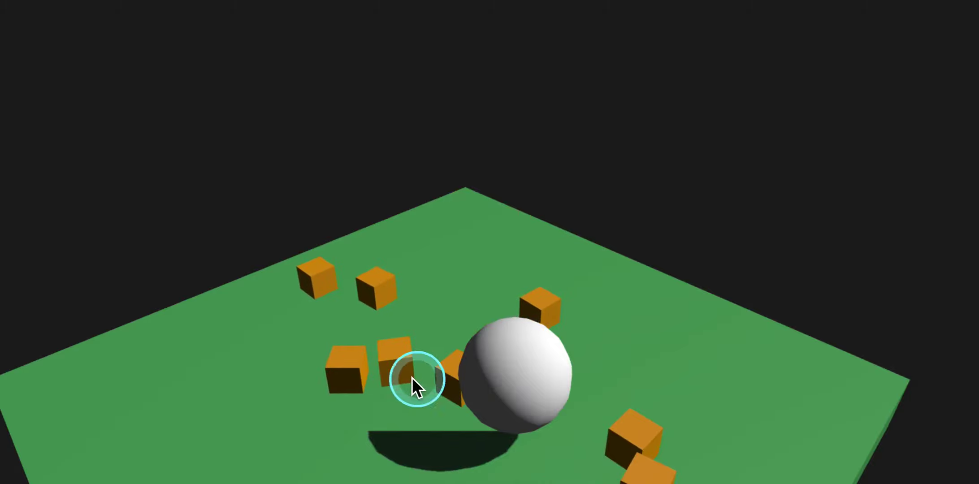
left_click_drag(404, 379, 400, 388)
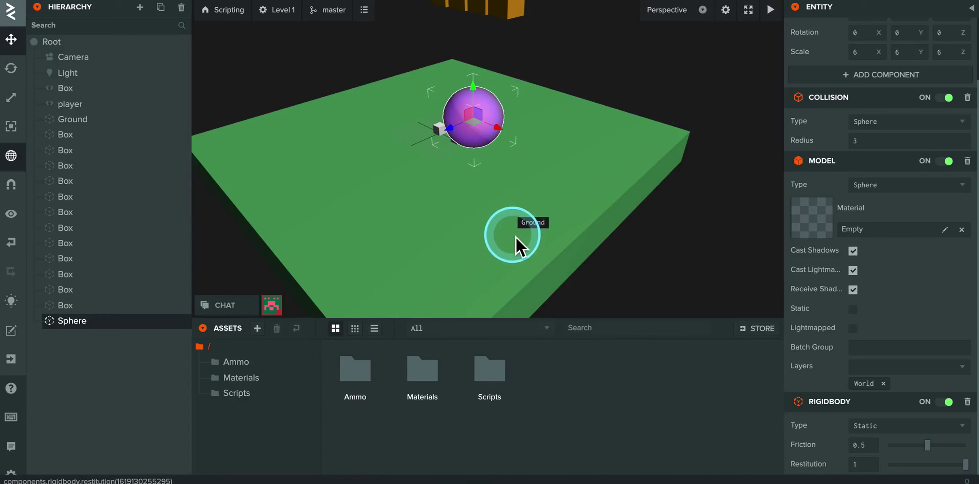
middle_click_drag(530, 222, 559, 267)
middle_click_drag(617, 187, 620, 230)
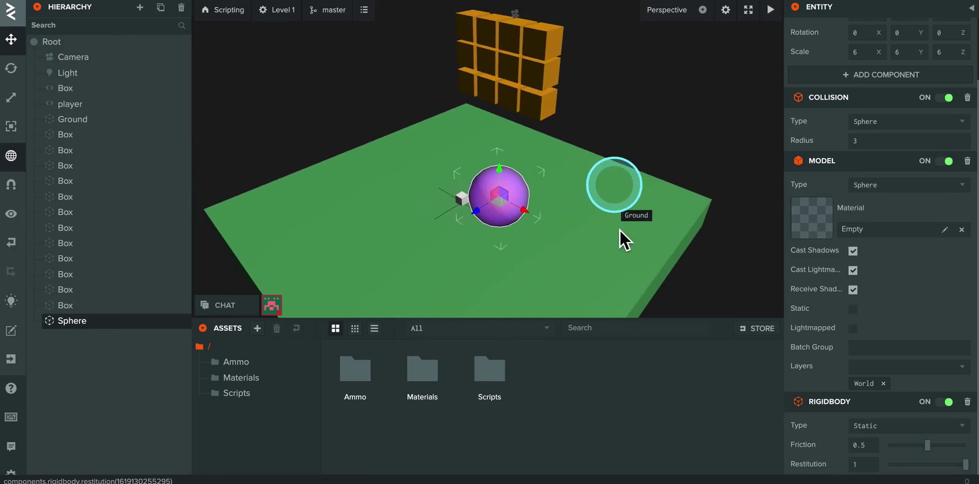